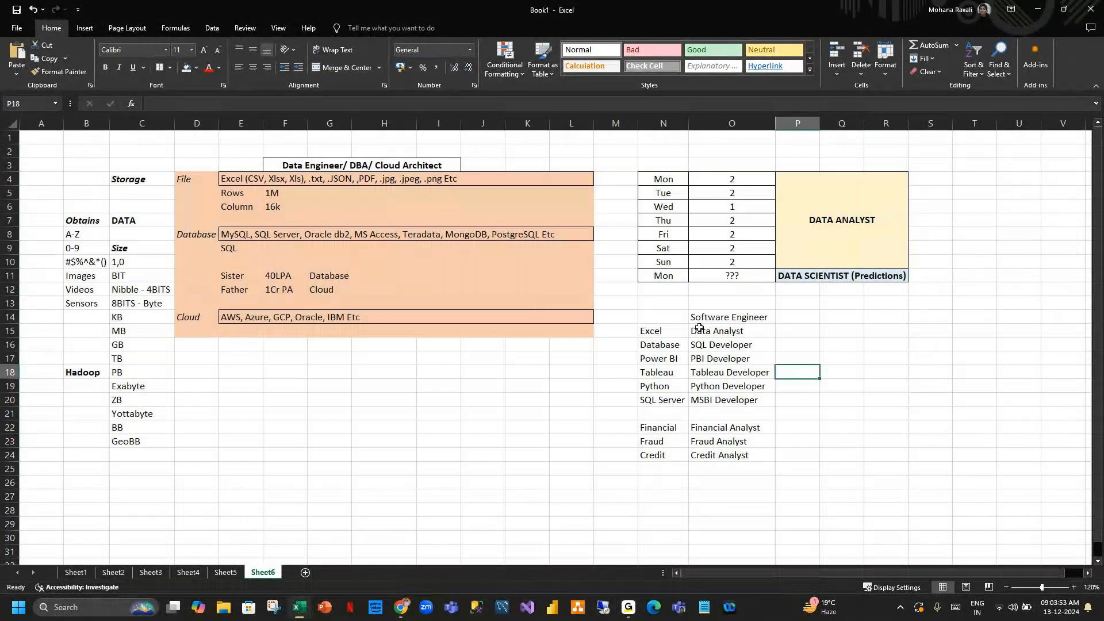
Review the table of data roles and storage notes on Sheet6 of the workbook.
click(1058, 384)
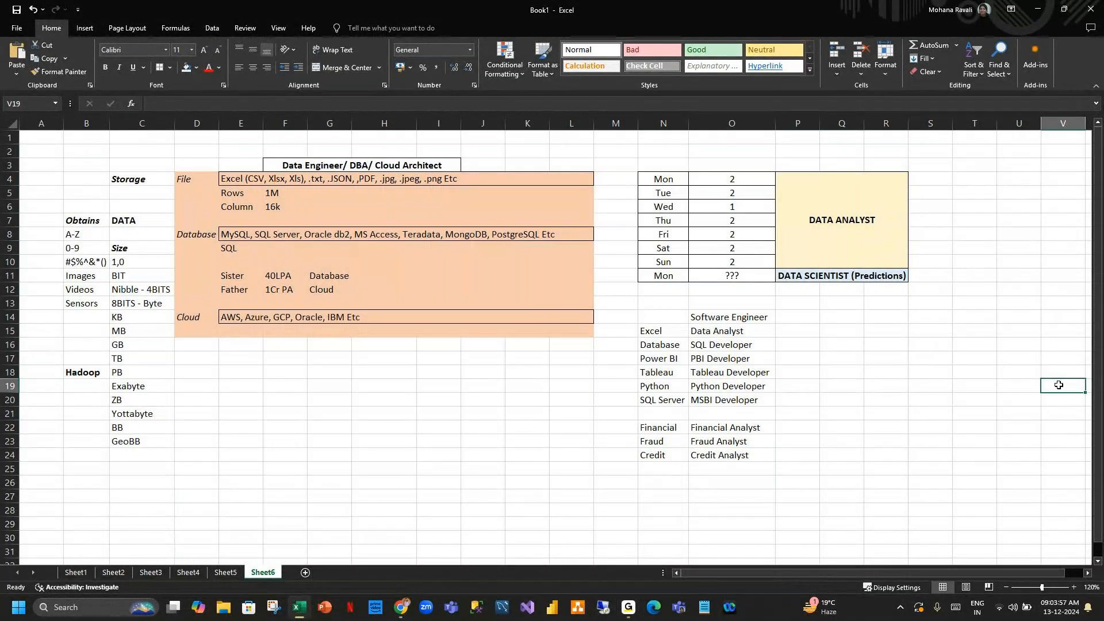
drag(98, 165, 847, 485)
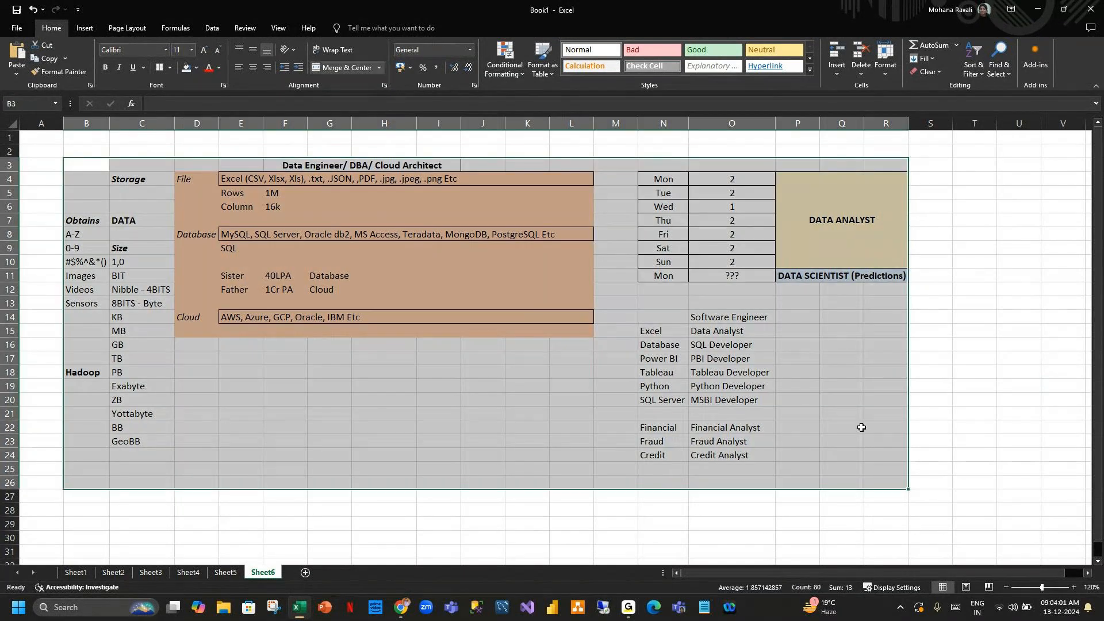
click(913, 398)
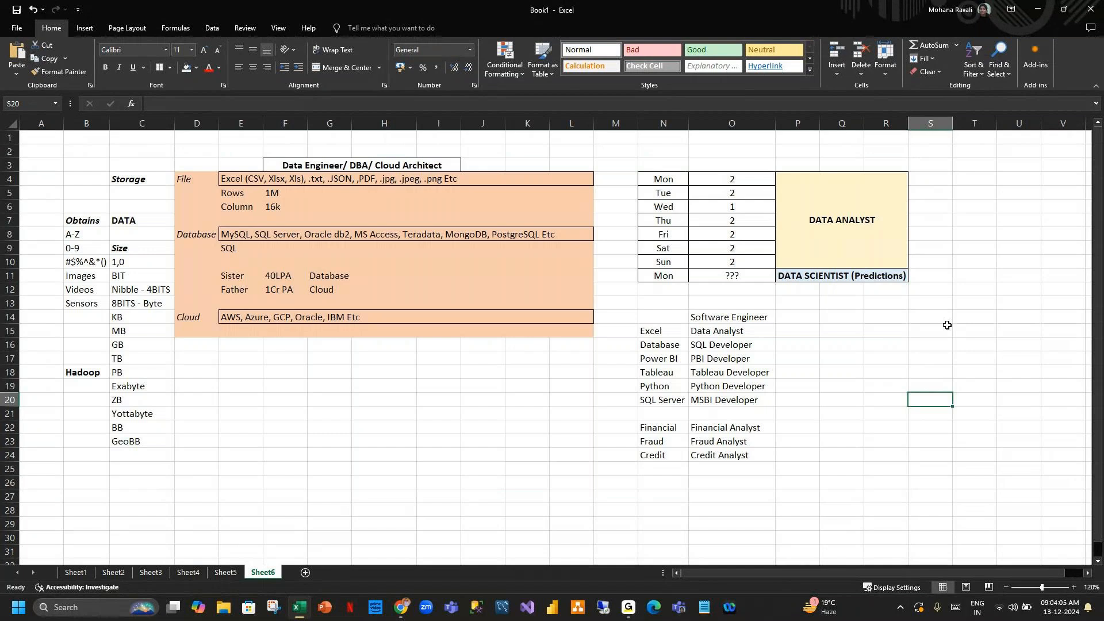
Switch to Notepad and open the SQL POWERBI DEMO notes tab.
click(703, 608)
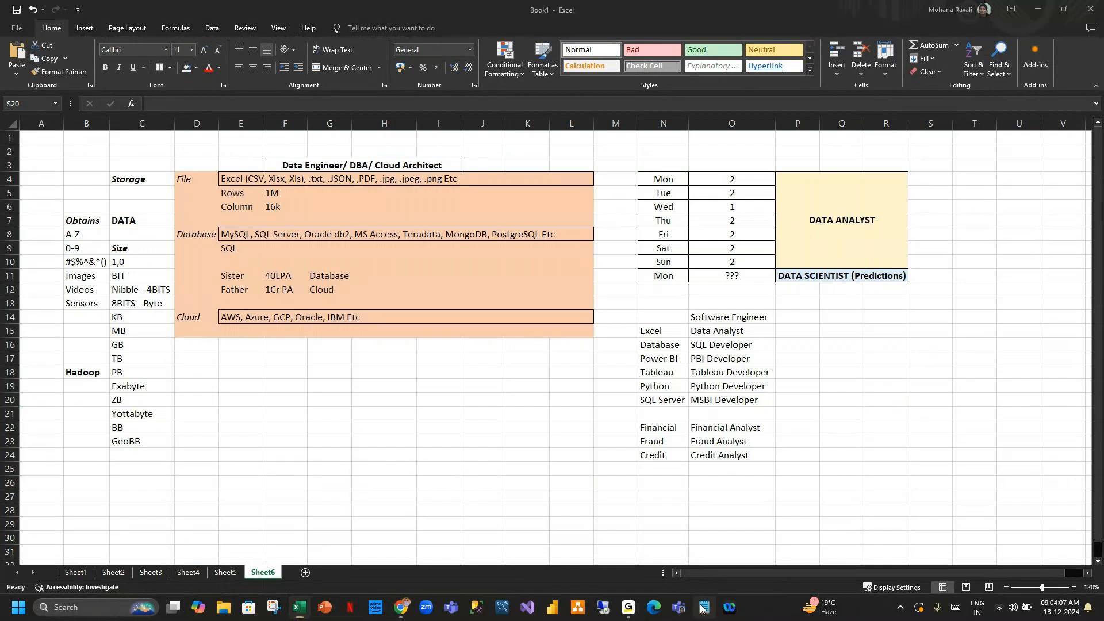
right_click(702, 608)
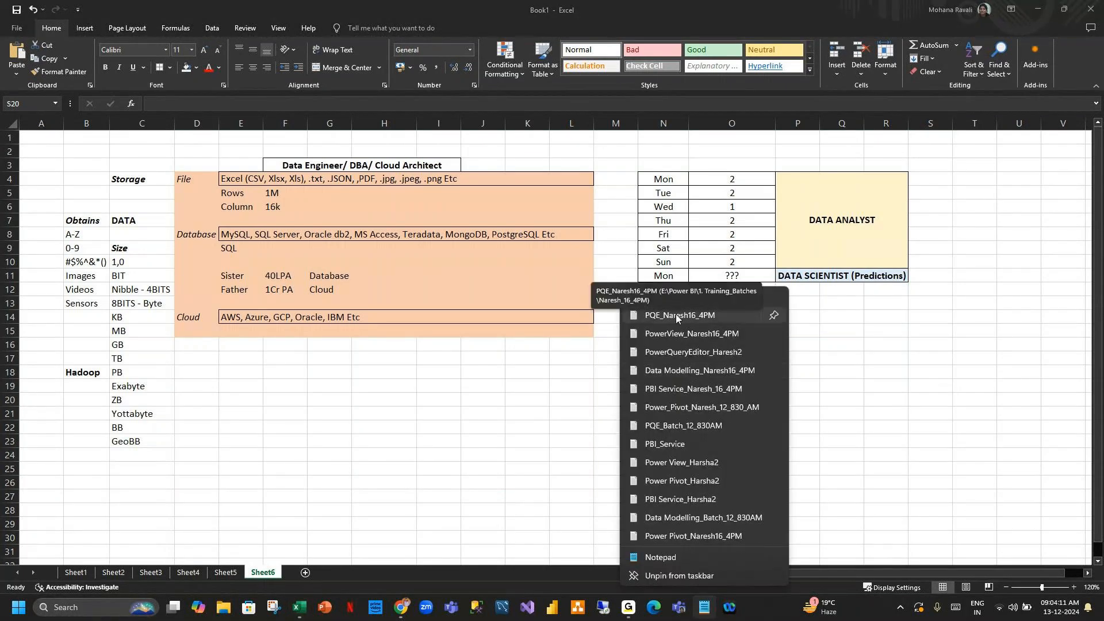
click(1037, 9)
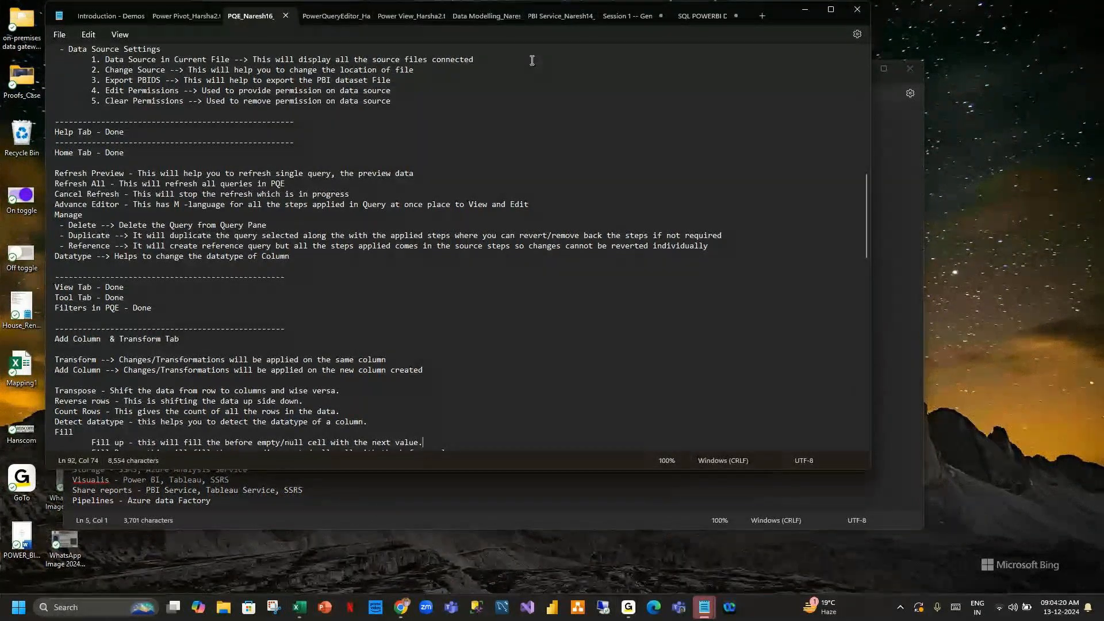
click(728, 20)
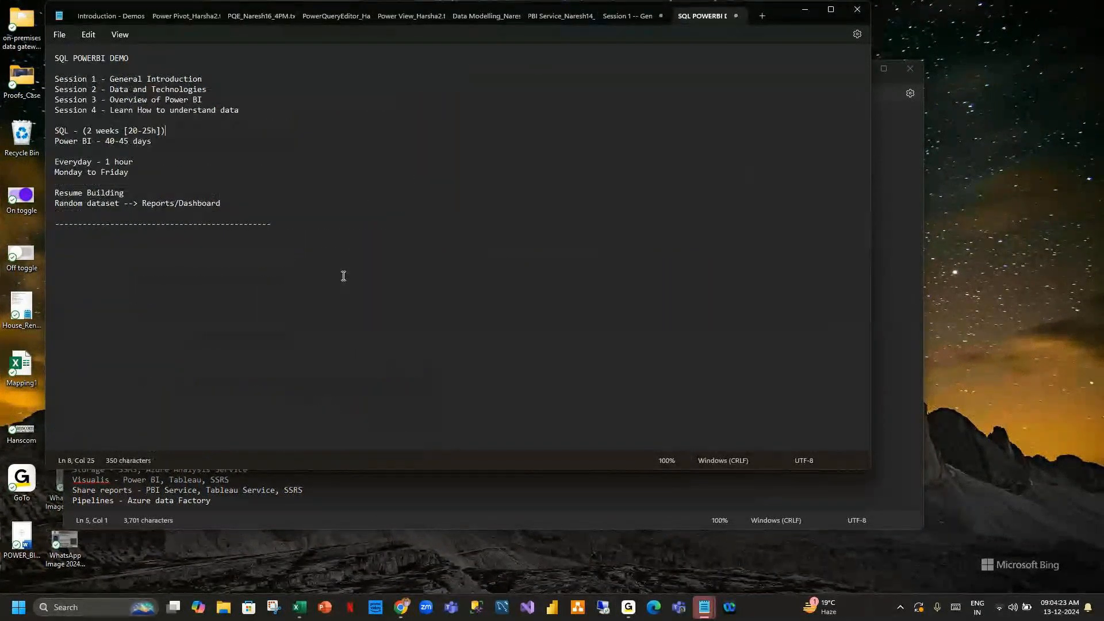
drag(778, 17, 802, 222)
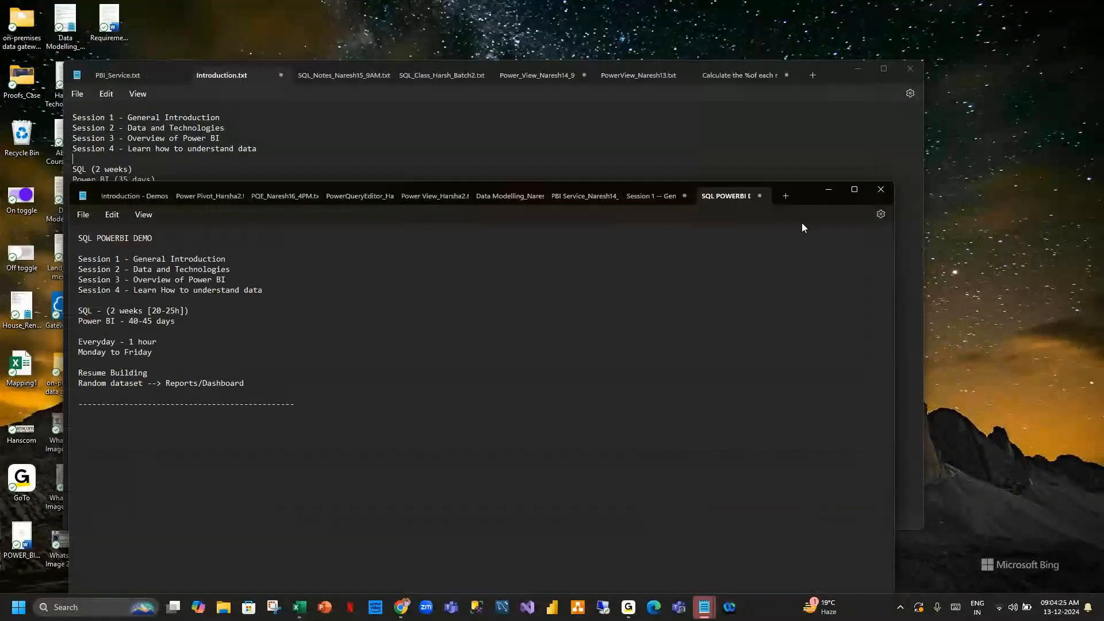
Scroll through the Introduction.txt notes in the second Notepad window, then close that window.
click(725, 166)
scroll(588, 290, down, 20)
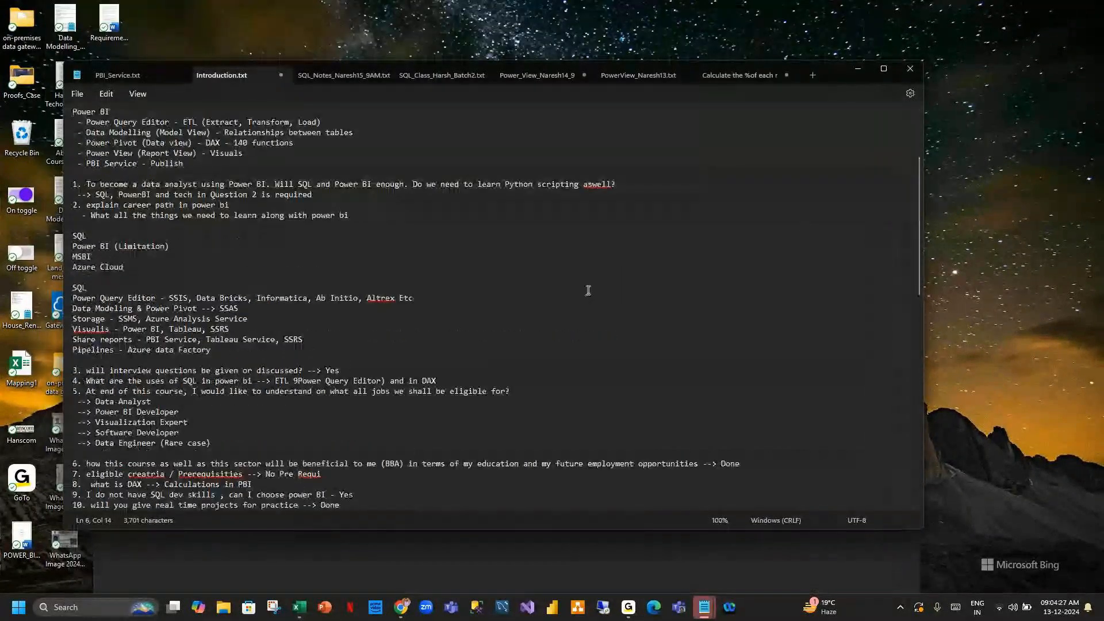
scroll(588, 286, up, 4)
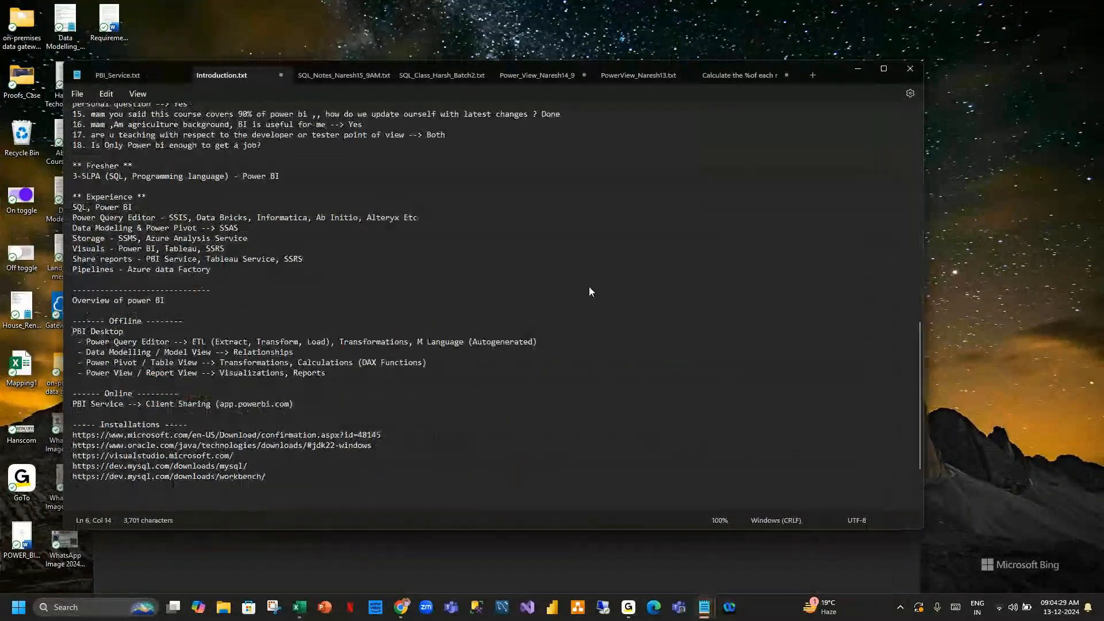
click(910, 68)
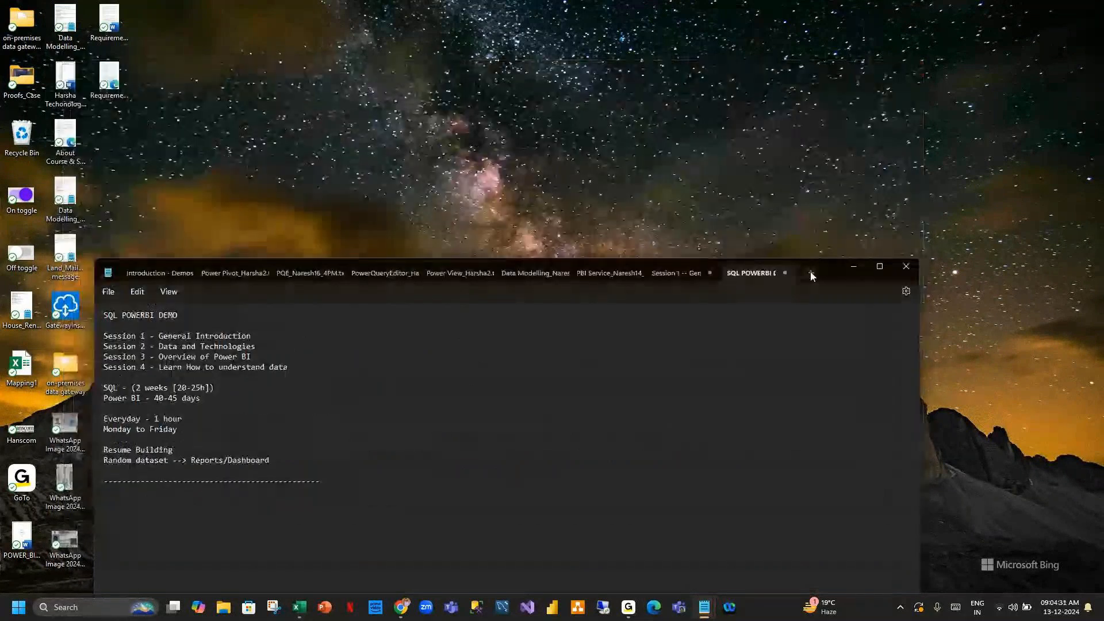
Maximize the SQL POWERBI DEMO notes window and enlarge the text zoom to 160%.
double_click(828, 276)
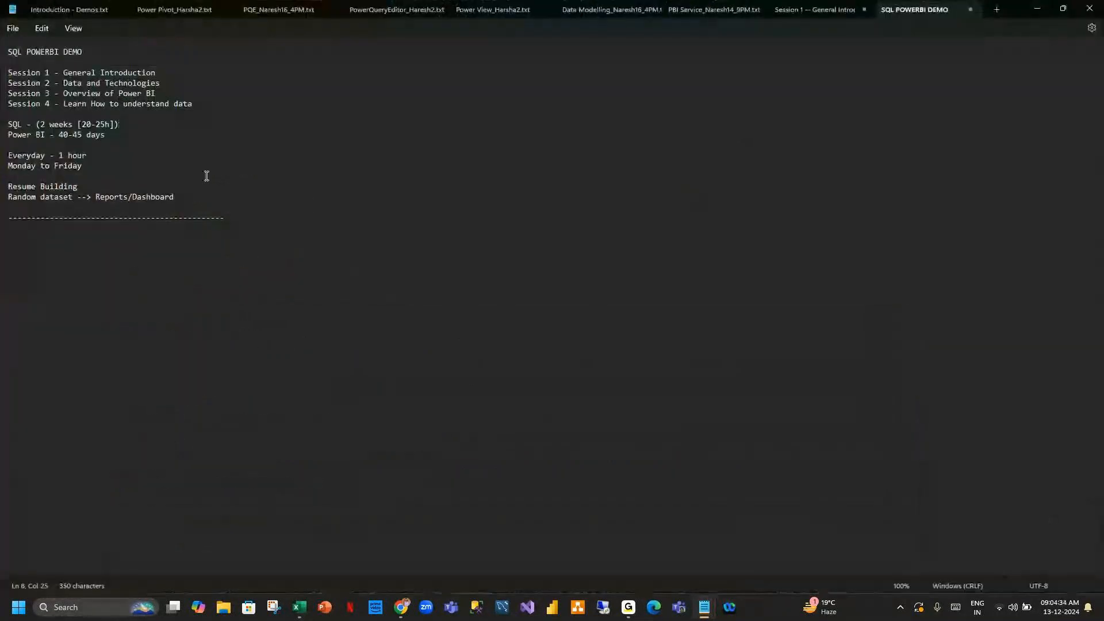
ctrl+scroll(206, 176, up, 6)
click(248, 85)
drag(247, 85, 8, 80)
click(358, 120)
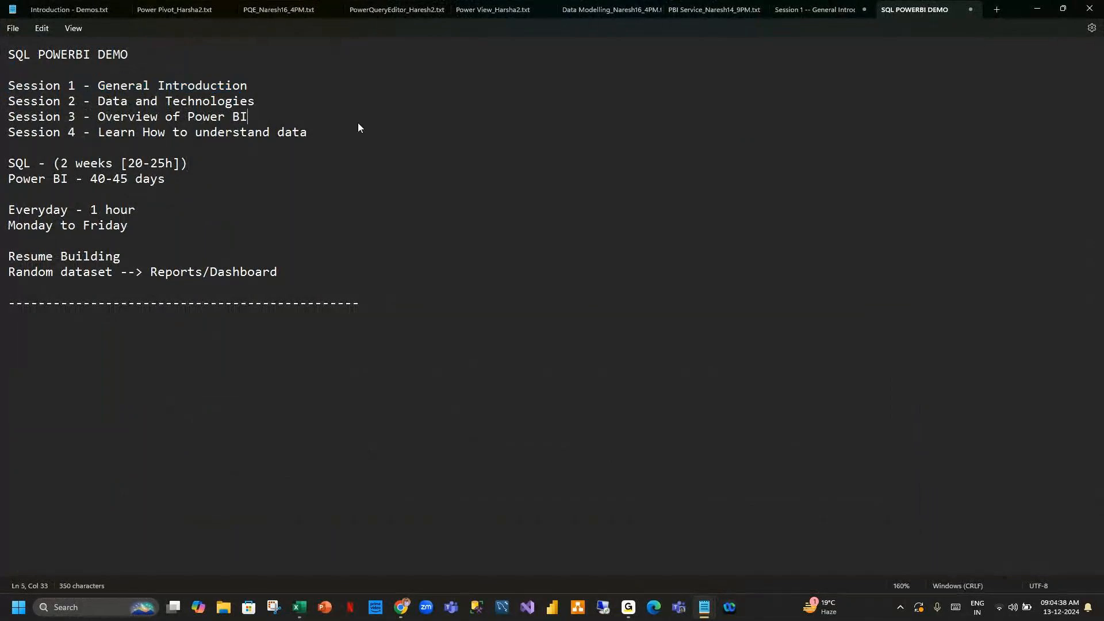
drag(263, 100, 5, 101)
drag(256, 119, 2, 118)
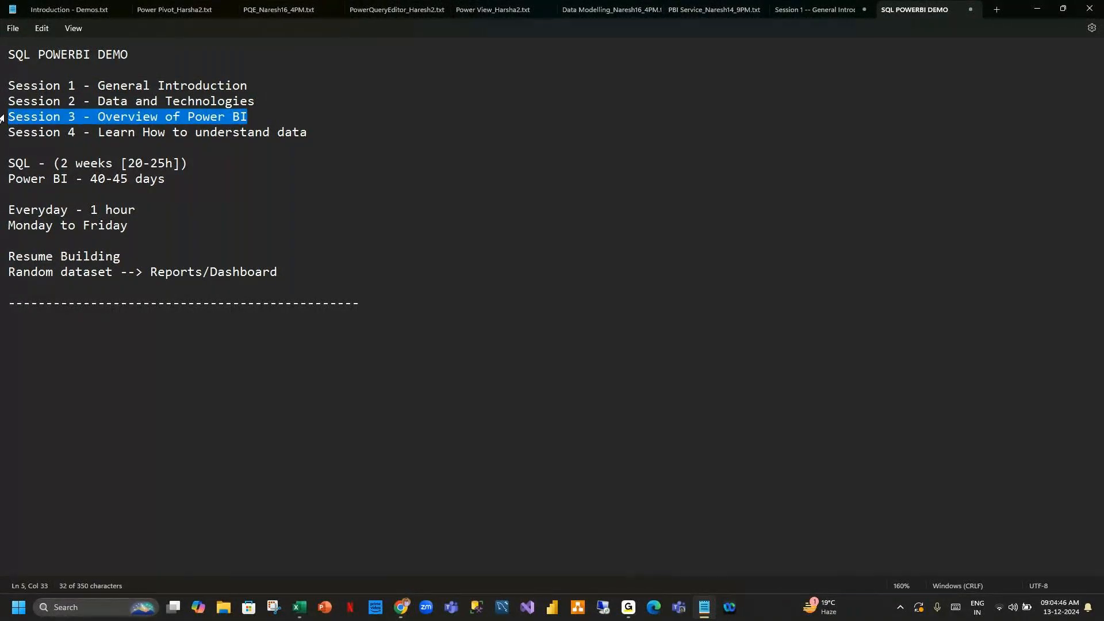
Add the lines "PBI Desktop" and "PBI Service" below the dashed separator, with a blank line between them.
click(61, 317)
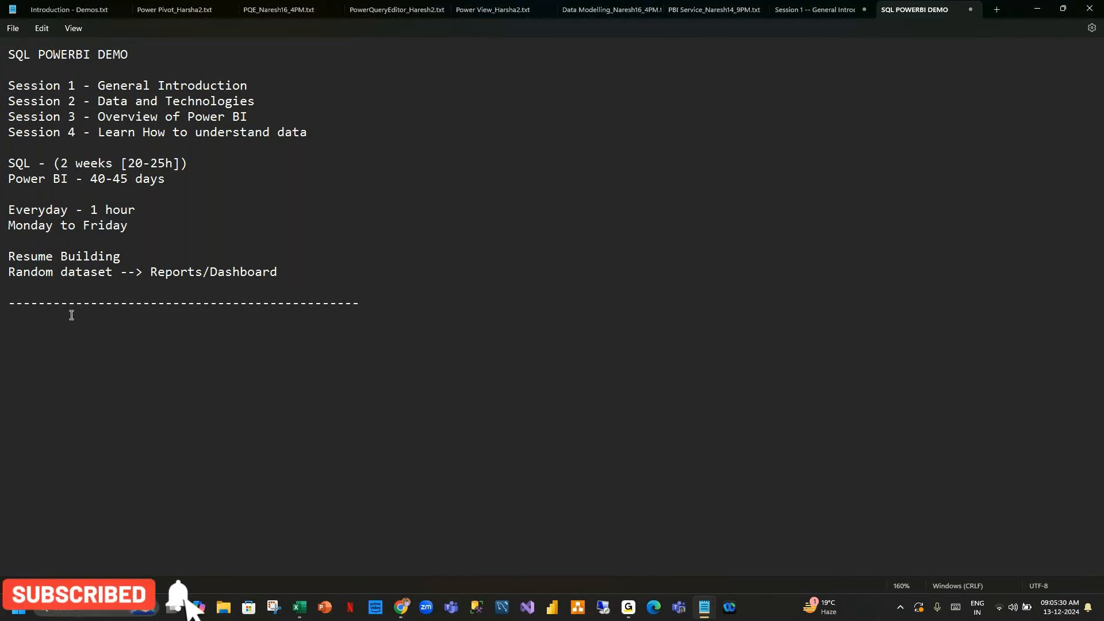
text(BI)
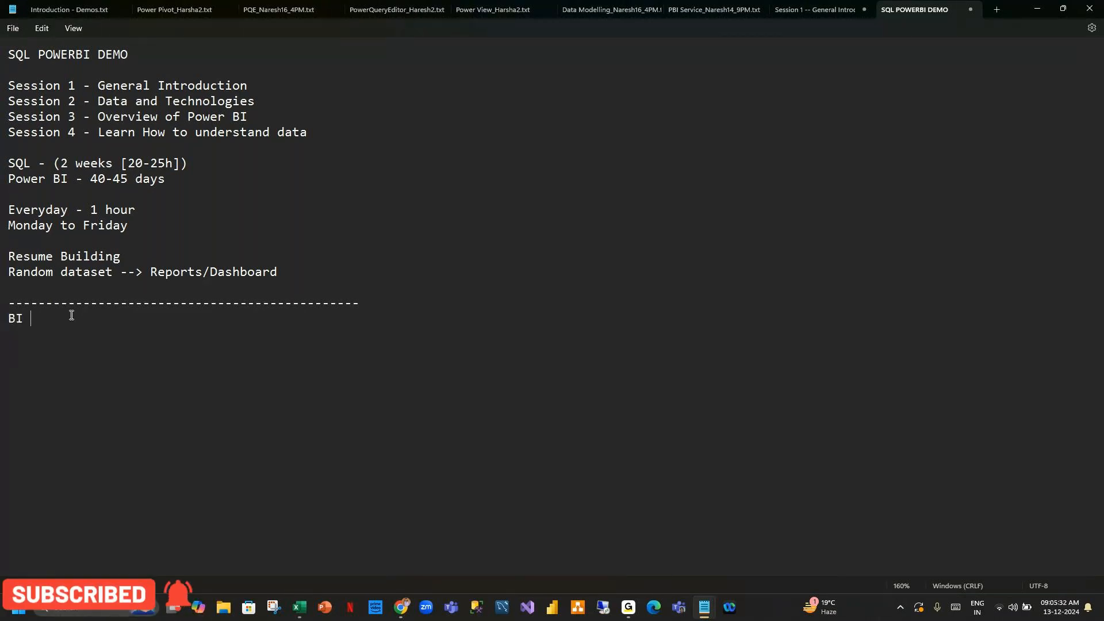
key(BackSpace)
key(BackSpace)
key(BackSpace)
text(PBI Desktop)
key(Return)
key(Return)
text(PBI)
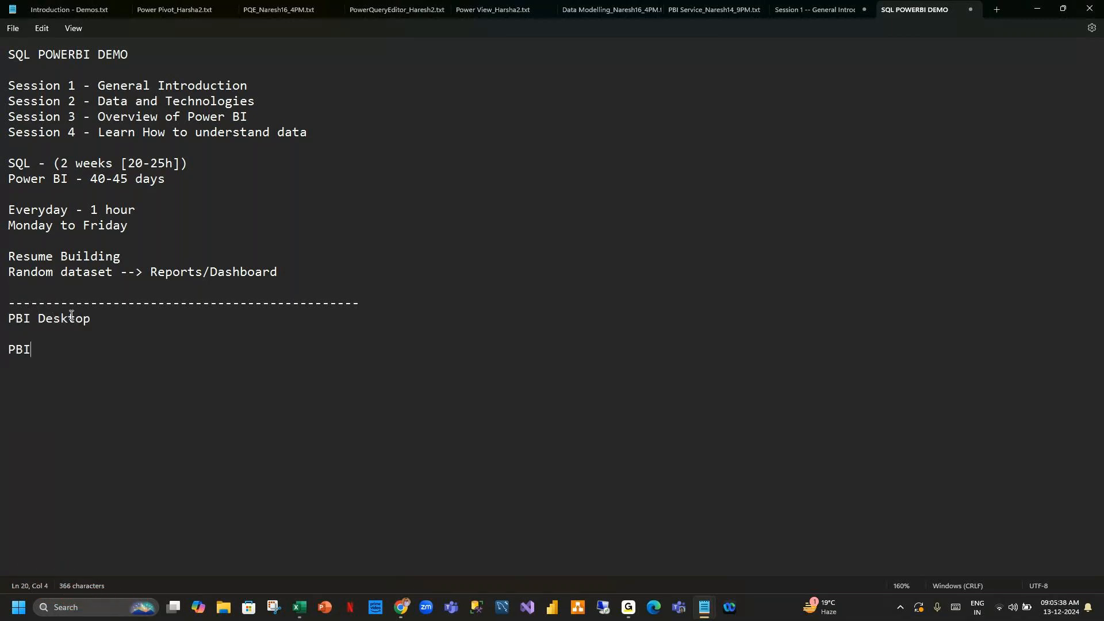
text( Service)
Append "- 90%" to the PBI Desktop line.
drag(91, 322, 1, 325)
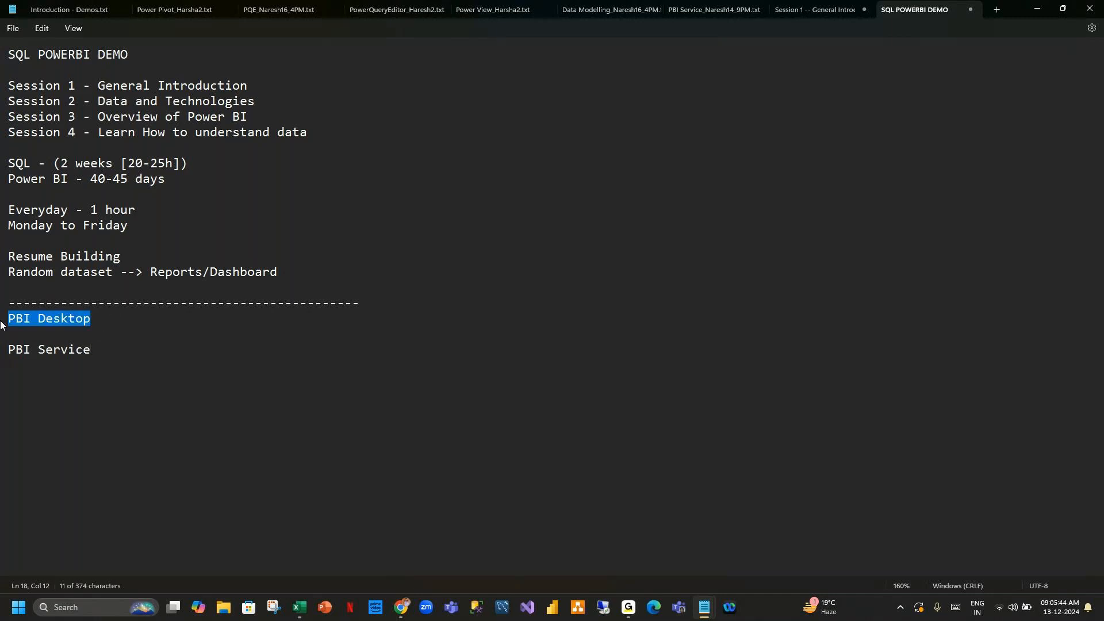
triple_click(99, 349)
click(171, 344)
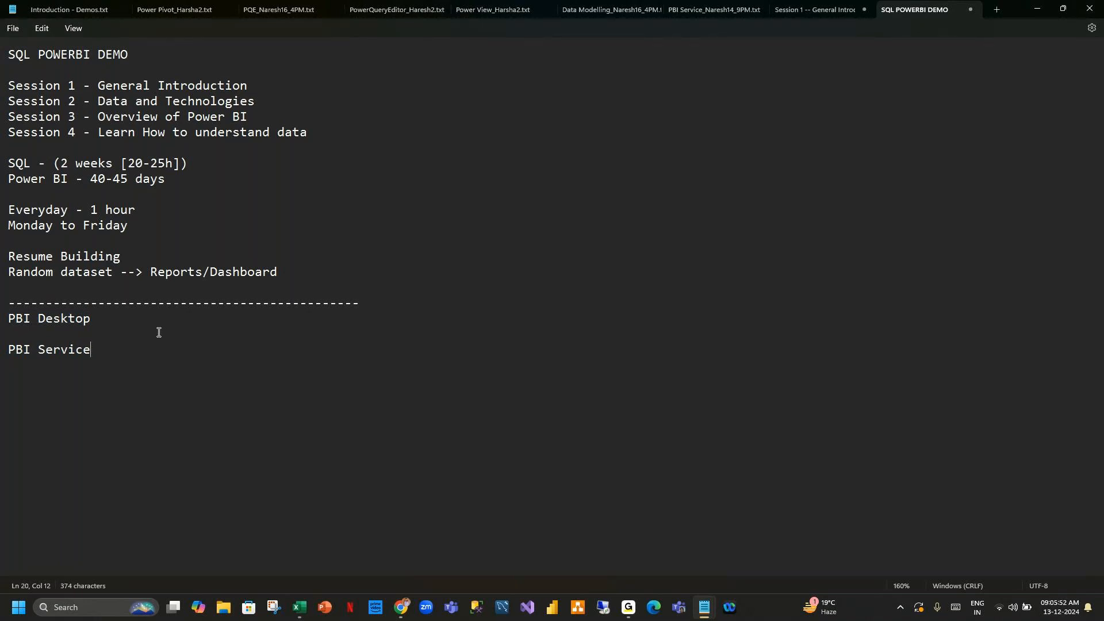
drag(101, 350, 3, 317)
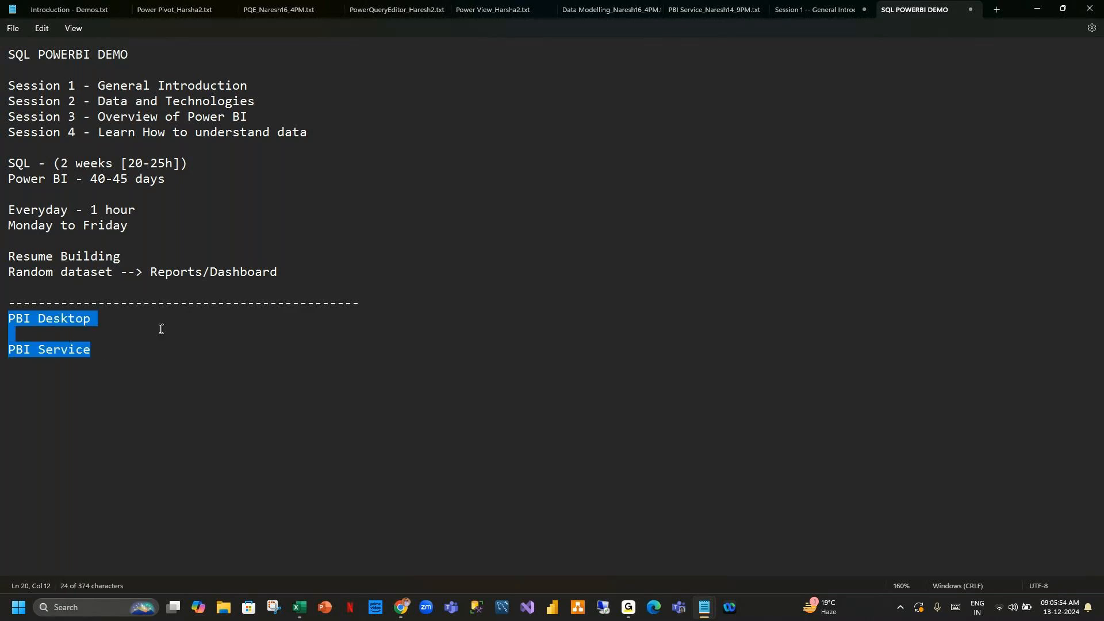
click(109, 348)
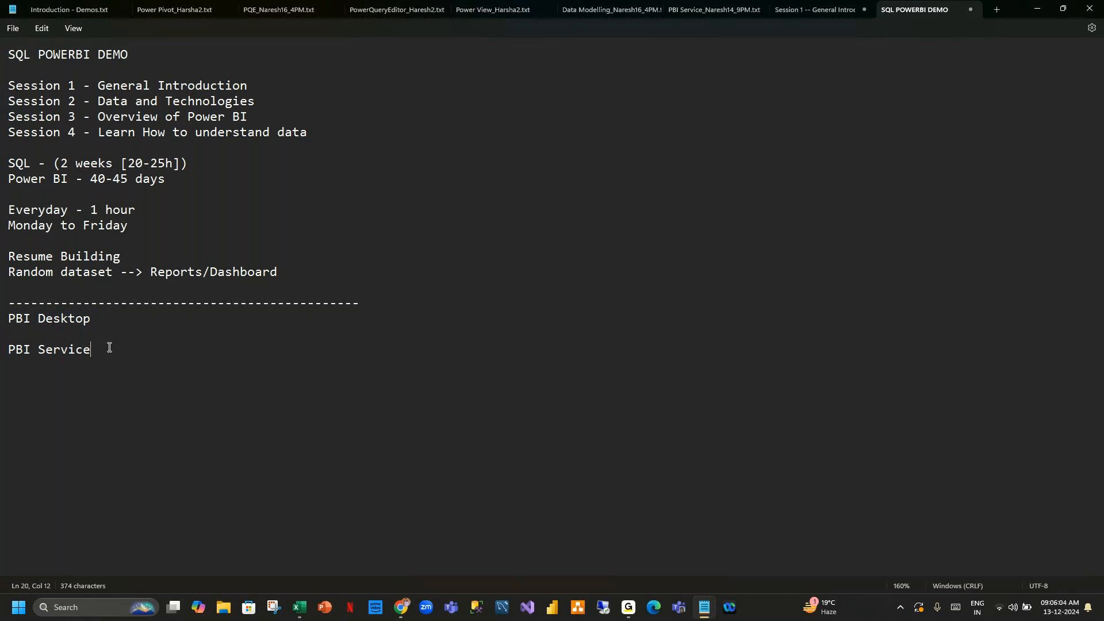
drag(117, 325, 8, 322)
drag(95, 359, 67, 326)
click(117, 314)
text(- 90%)
Append "- 10%" to the PBI Service line.
drag(150, 319, 4, 319)
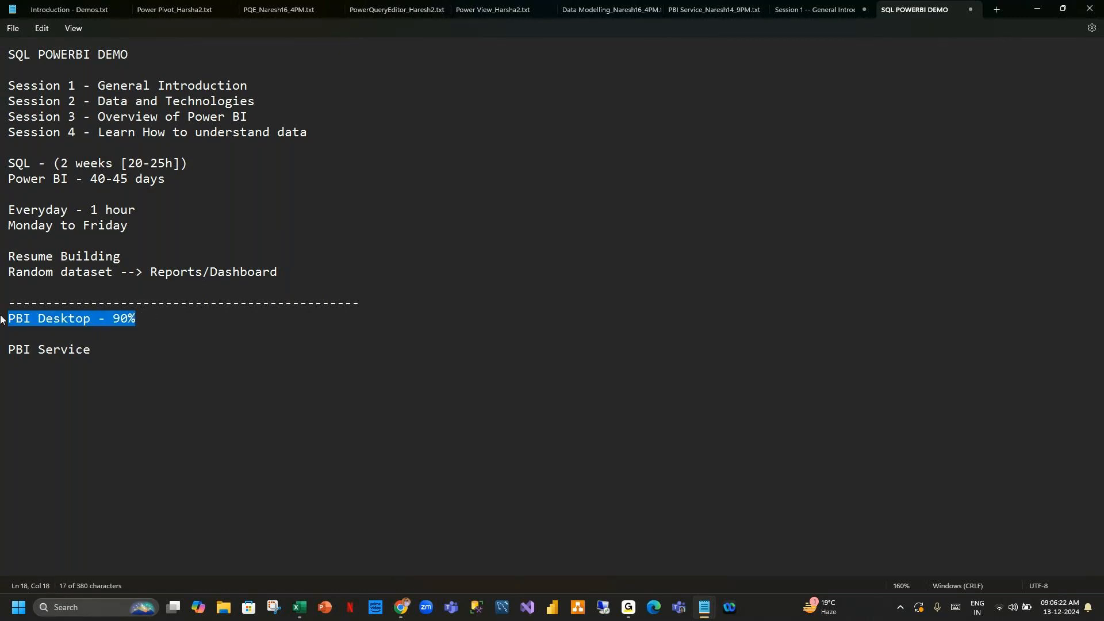
click(161, 354)
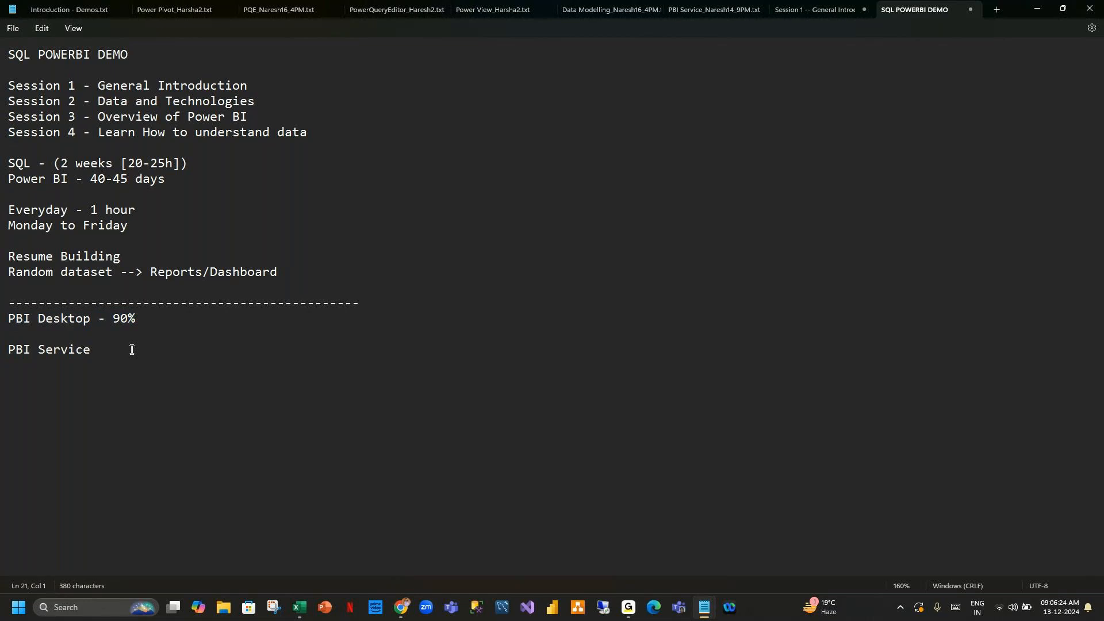
text(- 10%)
Highlight the PBI Desktop and PBI Service lines in turn.
drag(136, 350, 3, 336)
click(188, 355)
click(145, 320)
drag(145, 321, 3, 317)
click(219, 318)
drag(214, 317, 1, 319)
click(148, 354)
drag(148, 355, 5, 352)
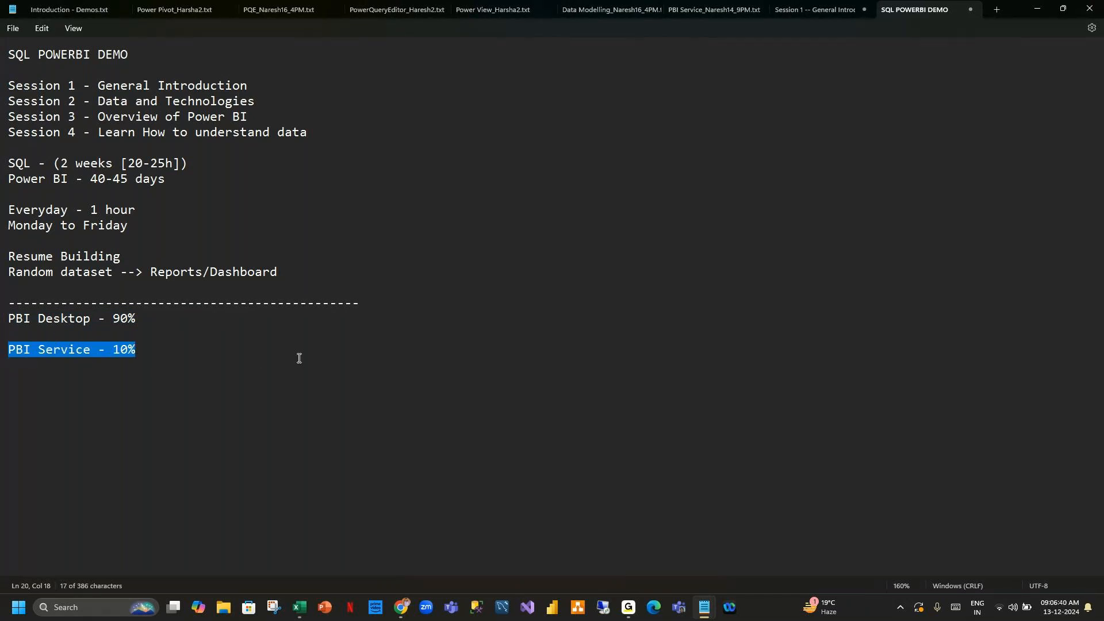
Append "- No Licence" to the PBI Desktop line.
click(213, 314)
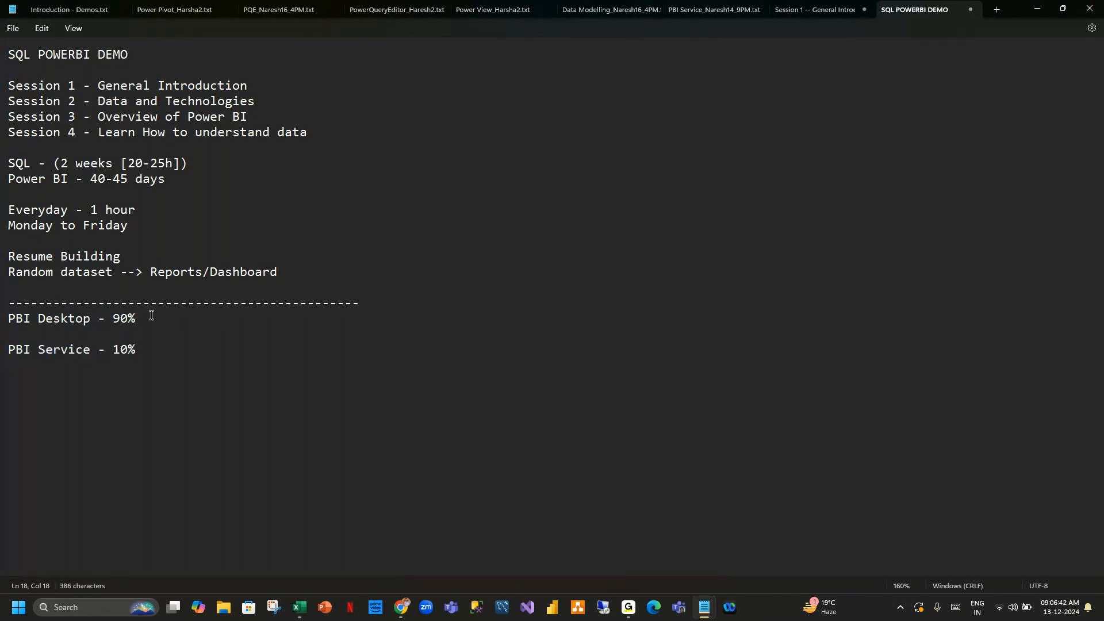
drag(151, 315, 39, 320)
click(168, 325)
text(- No Licence)
Append "- Licence" to the PBI Service line.
drag(252, 318, 7, 320)
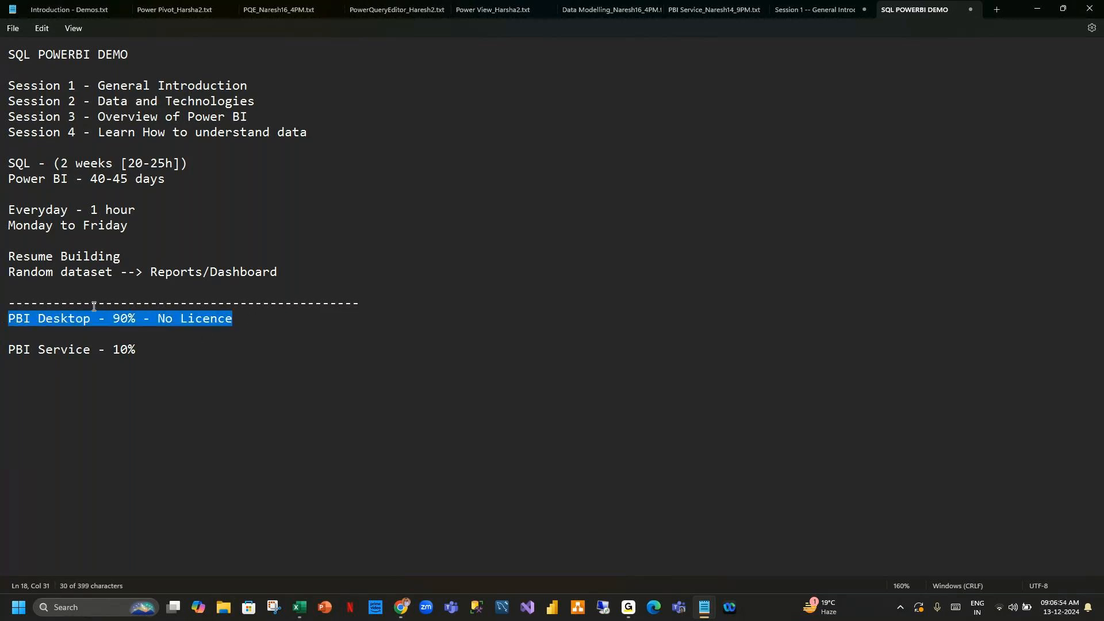
click(247, 316)
drag(246, 316, 1, 326)
drag(138, 351, 4, 352)
click(332, 353)
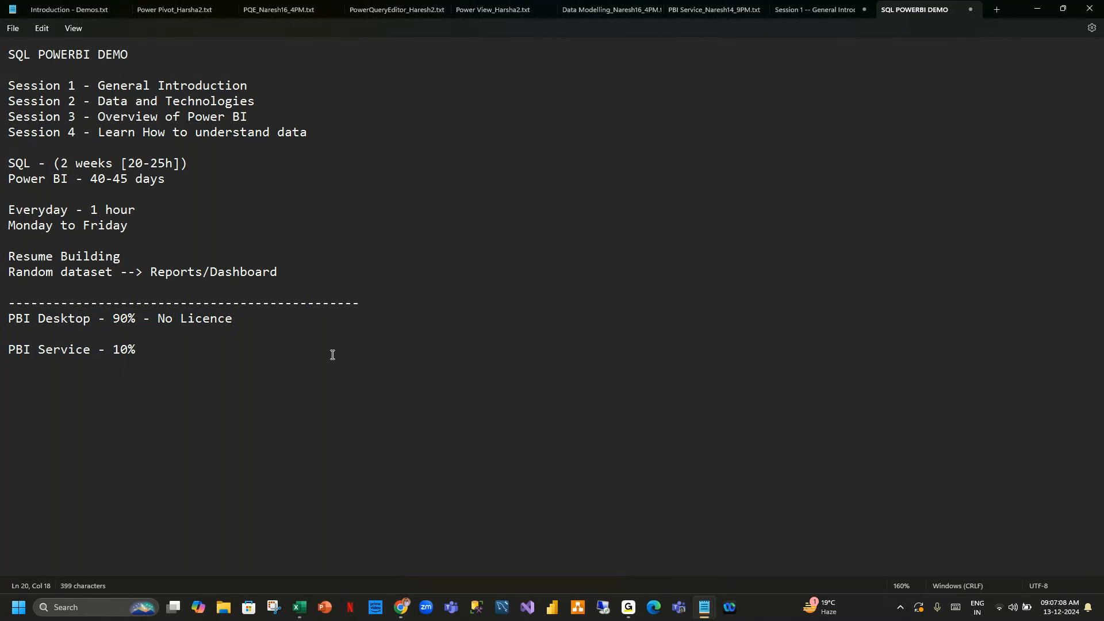
text(- Licence)
drag(263, 320, 145, 319)
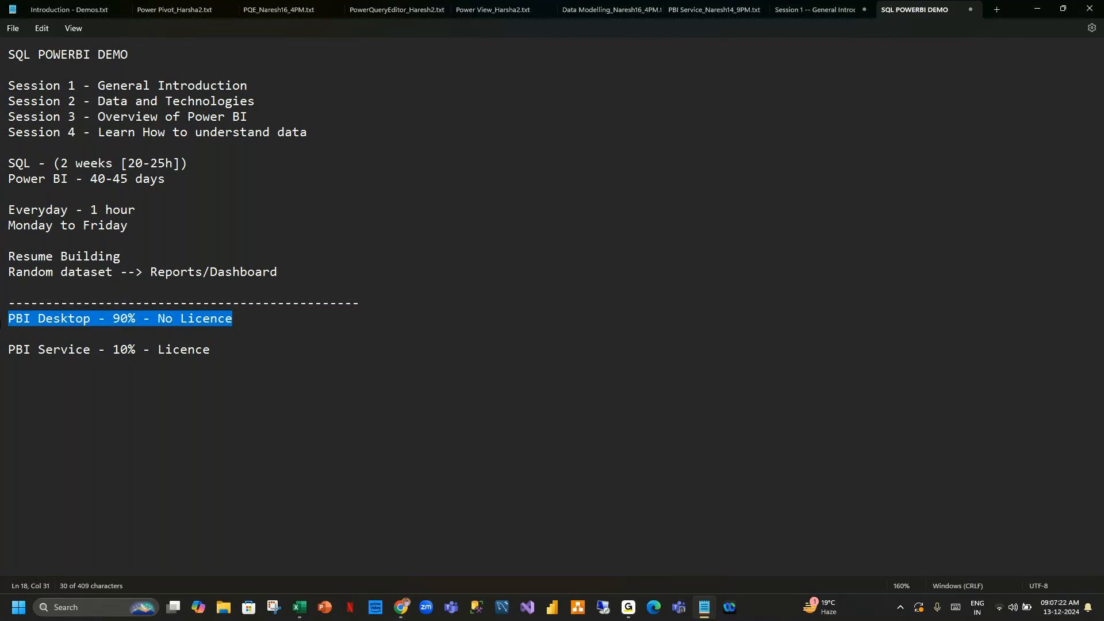
drag(212, 354, 15, 343)
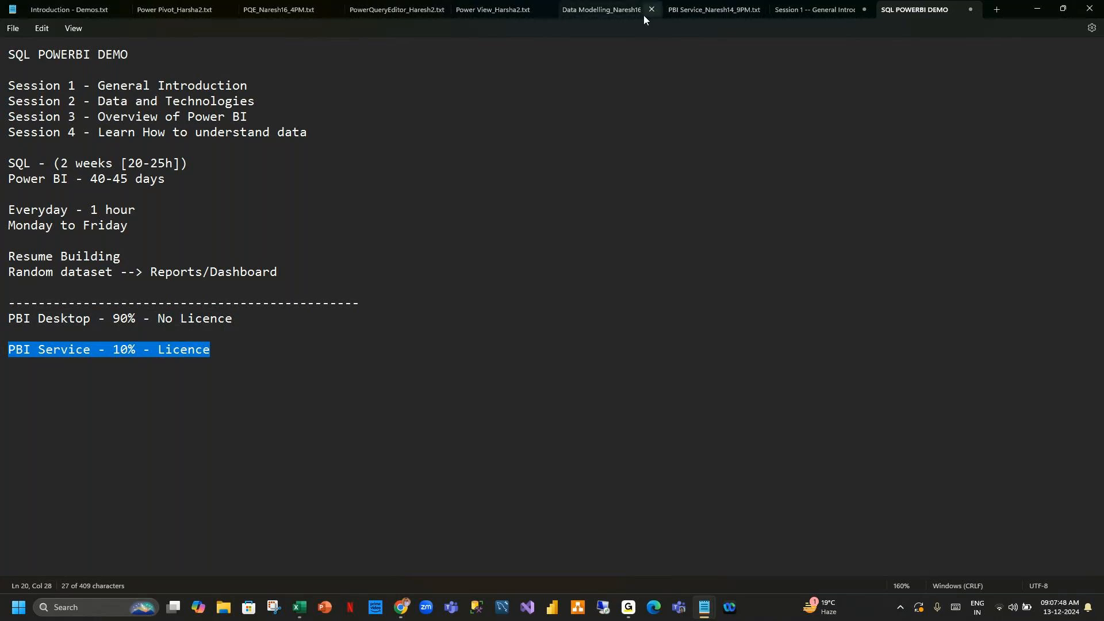
Look through the PBI Service notes tab, then return to the SQL POWERBI DEMO tab.
click(720, 13)
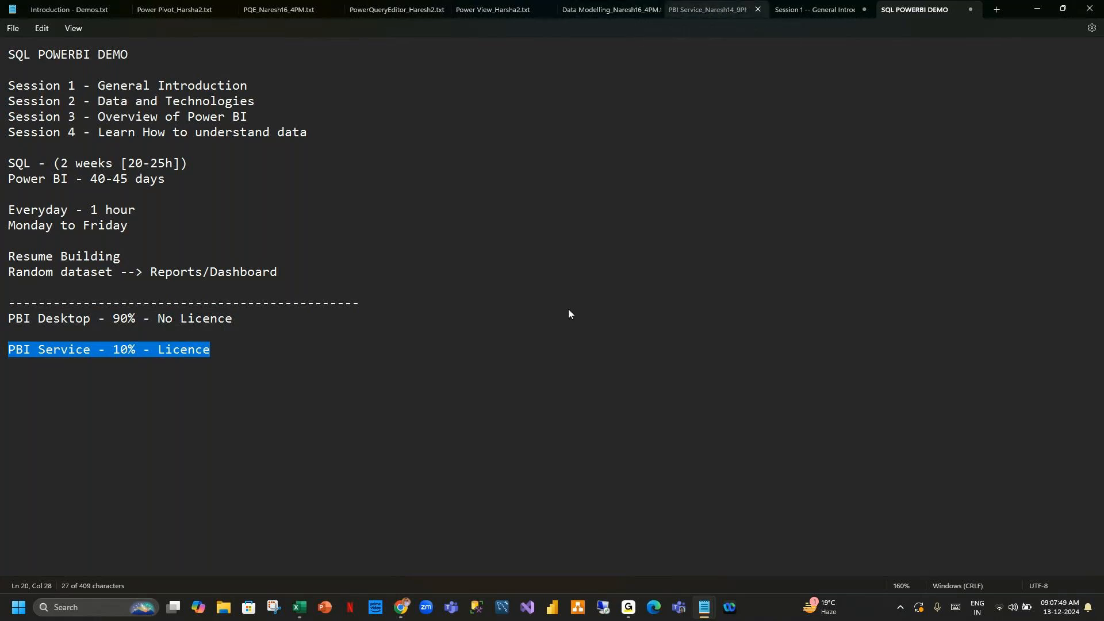
drag(38, 201, 407, 216)
drag(38, 278, 197, 283)
click(228, 278)
click(337, 279)
click(563, 276)
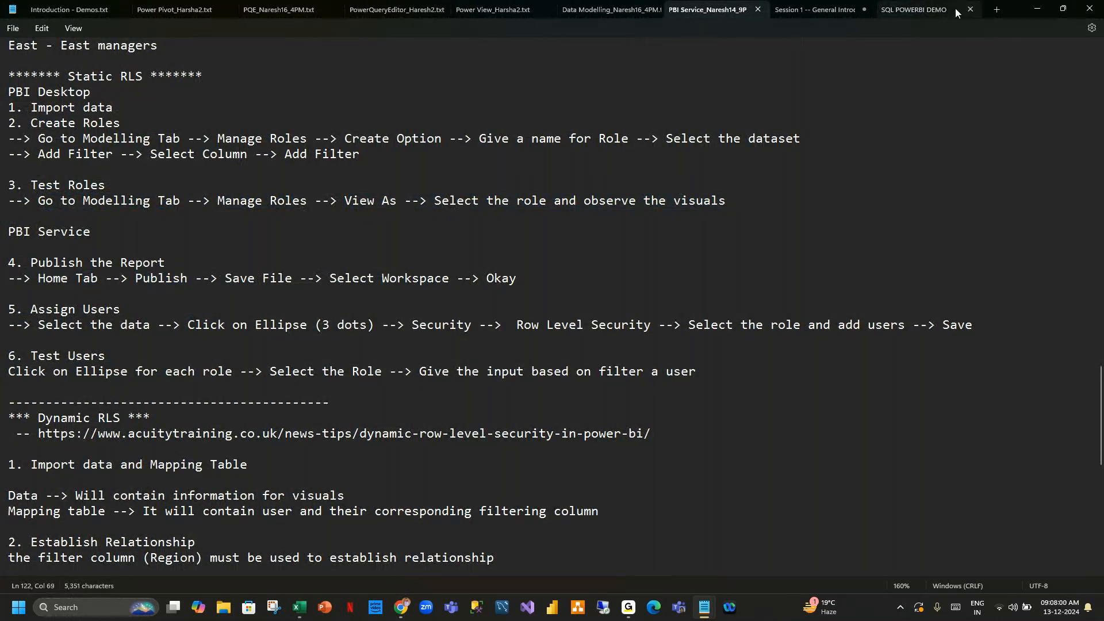
click(902, 8)
Insert a blank line after the PBI Desktop line.
click(248, 342)
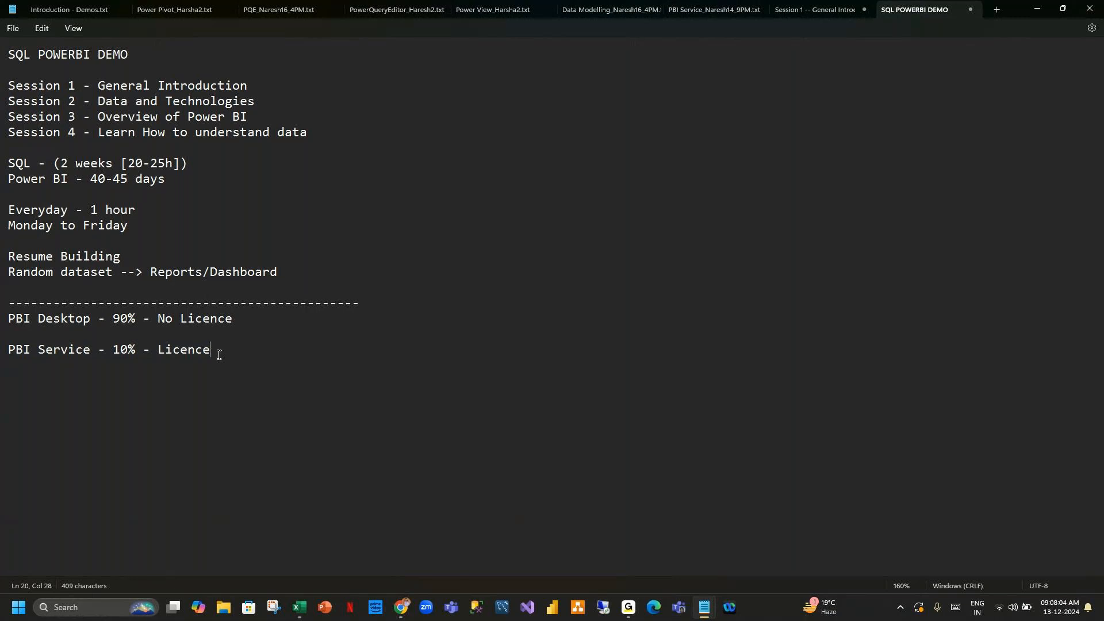
drag(217, 350, 3, 349)
click(245, 348)
drag(213, 353, 5, 349)
click(229, 350)
drag(235, 320, 3, 323)
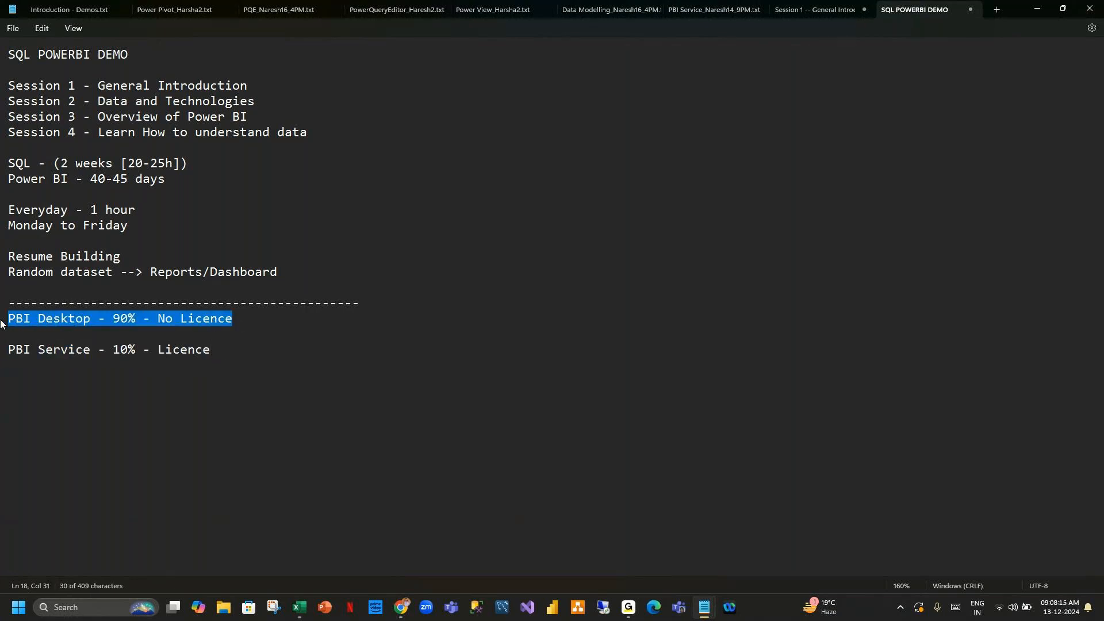
click(238, 326)
drag(241, 324, 18, 321)
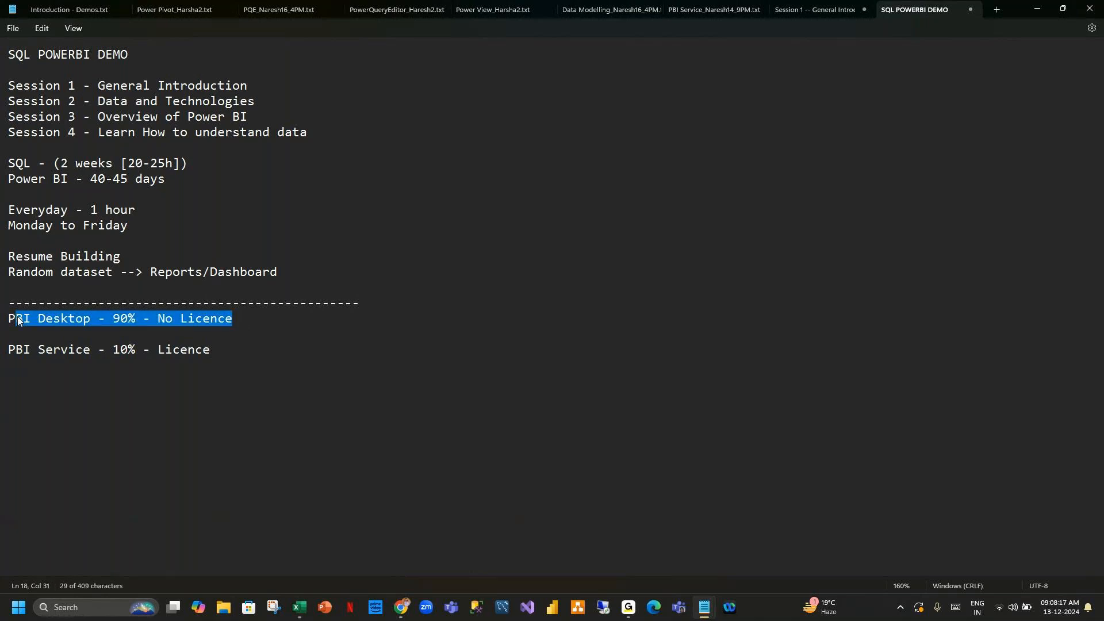
click(233, 346)
click(260, 317)
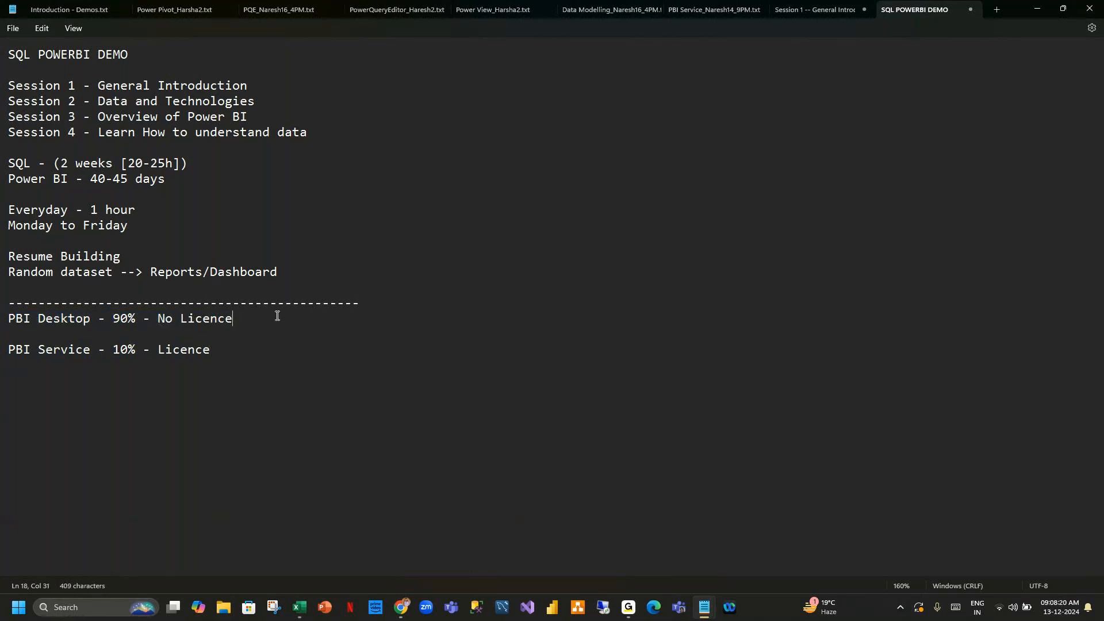
key(Return)
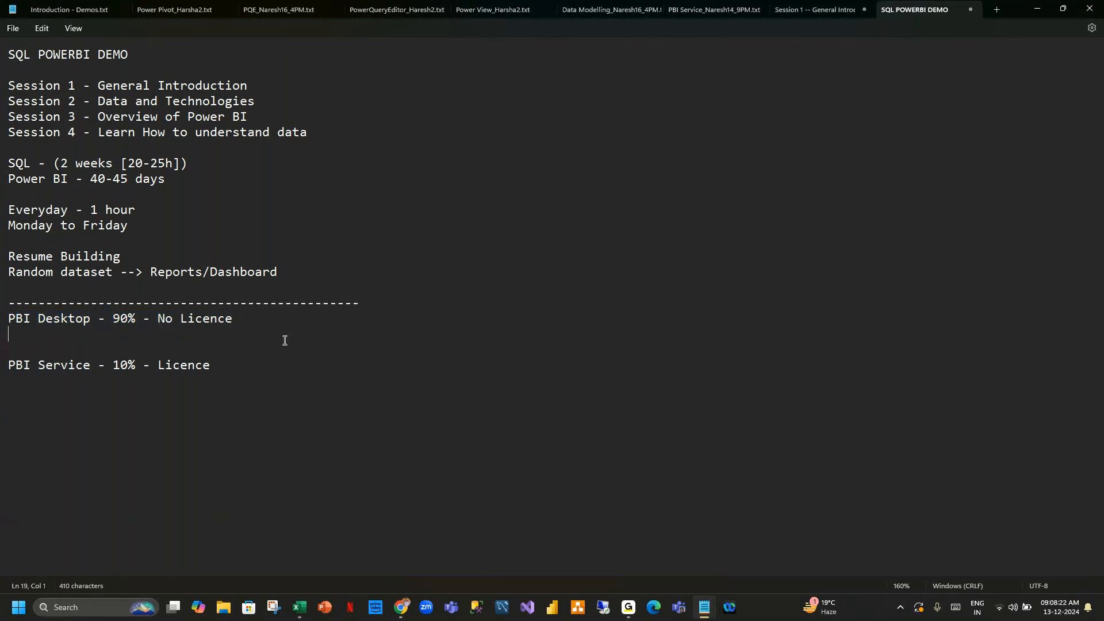
On the blank line under the PBI Desktop line, write "1. Power Query Editor(PQE)".
text(1. Power Query Editor)
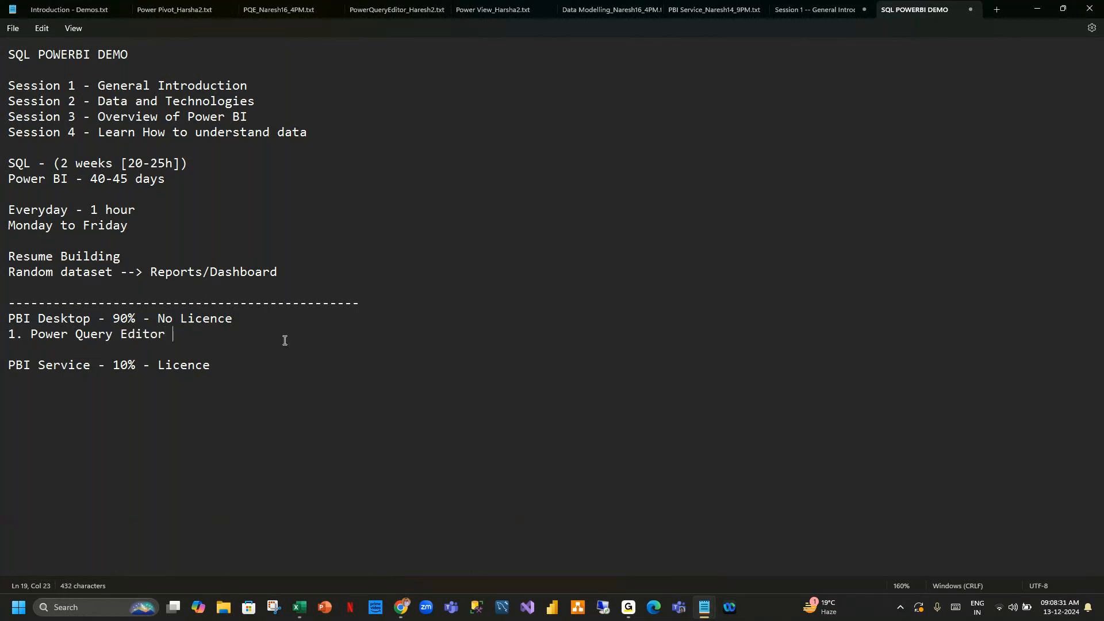
key(BackSpace)
text((PE)
key(BackSpace)
text(QE) -)
Continue point 1 with " - ETL(Extract, Transform, Load)".
text(ETL()
text(Extract, Transform, Load))
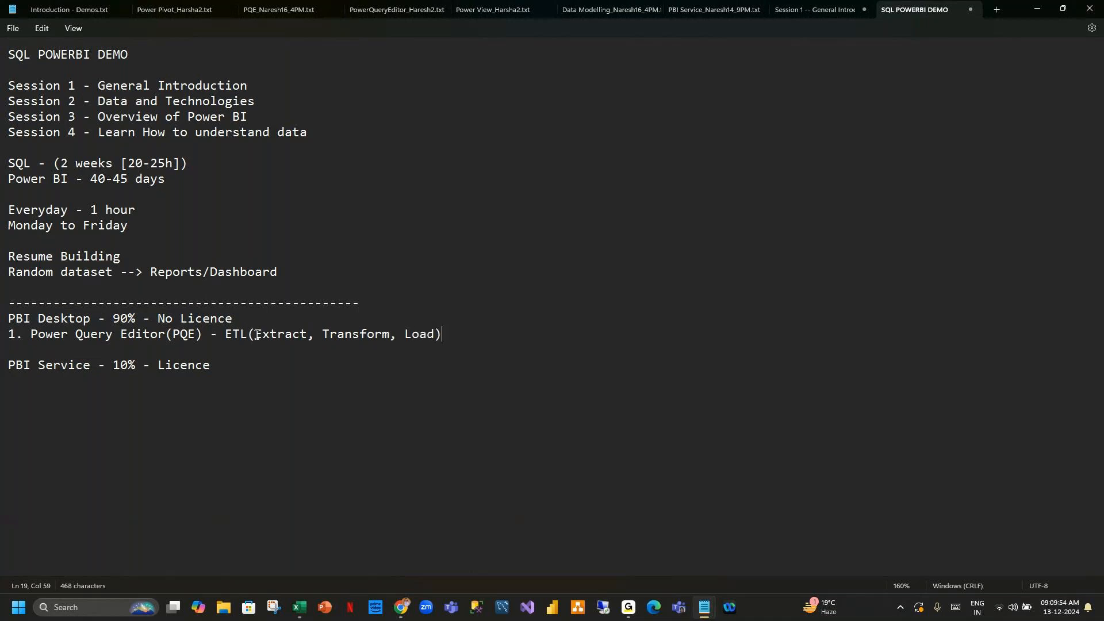
text(, Transformations, M - Language (Ma)
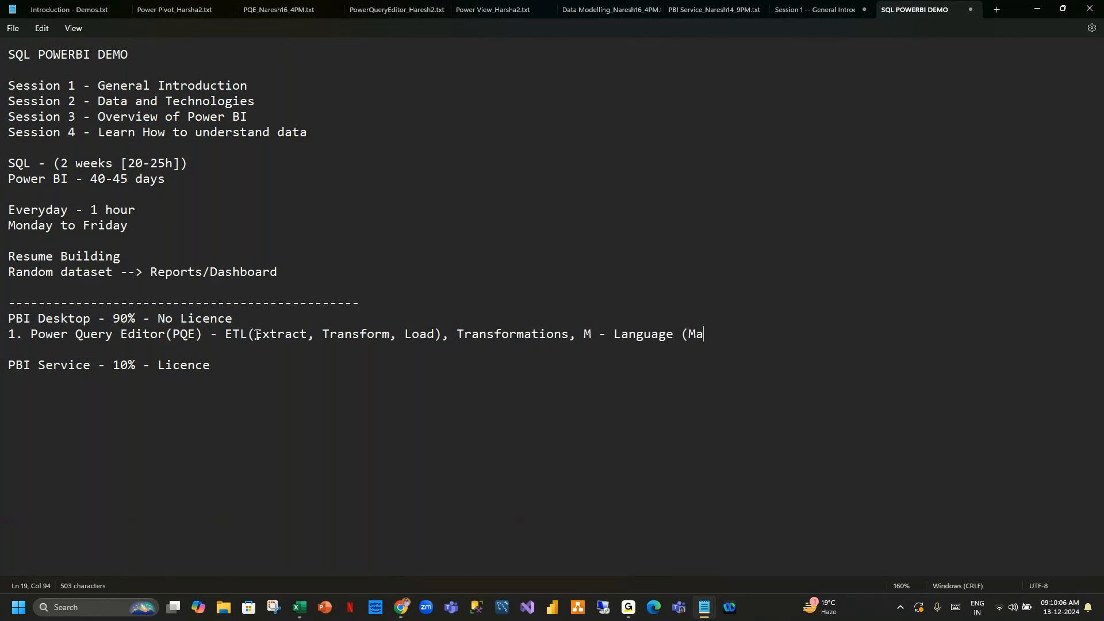
text(shup))
Append "[Auto generated]" after "(Mashup)" at the end of point 1.
drag(586, 335, 773, 343)
click(788, 342)
click(758, 338)
text([Auto gener)
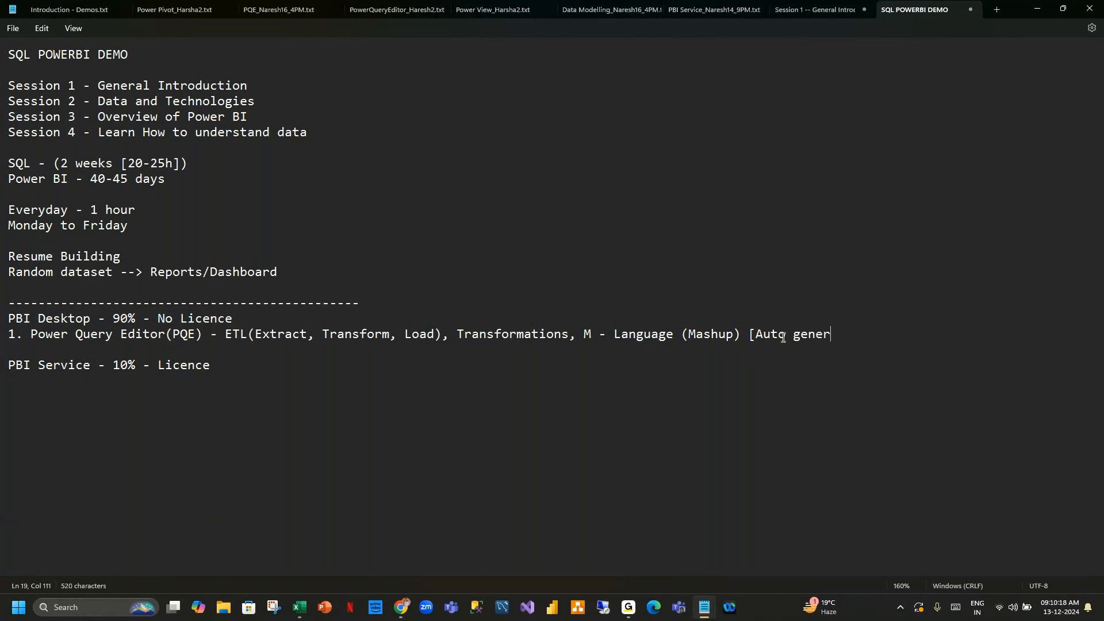
text(ated ])
Start a new line numbered "2." below point 1.
key(Return)
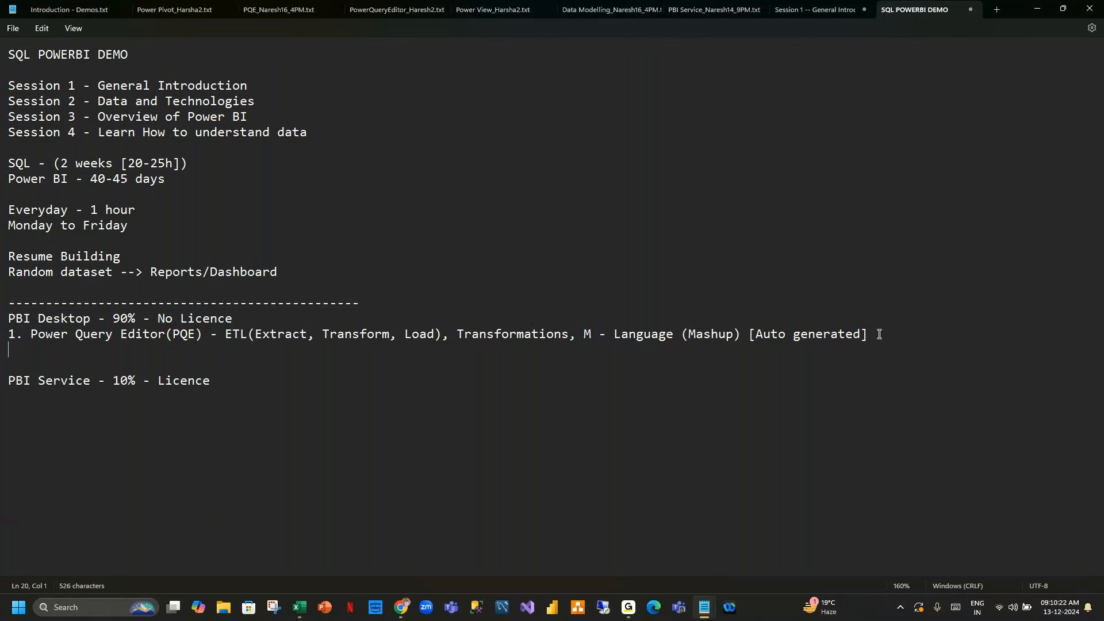
text(2.)
mouse_move(627, 610)
click(660, 552)
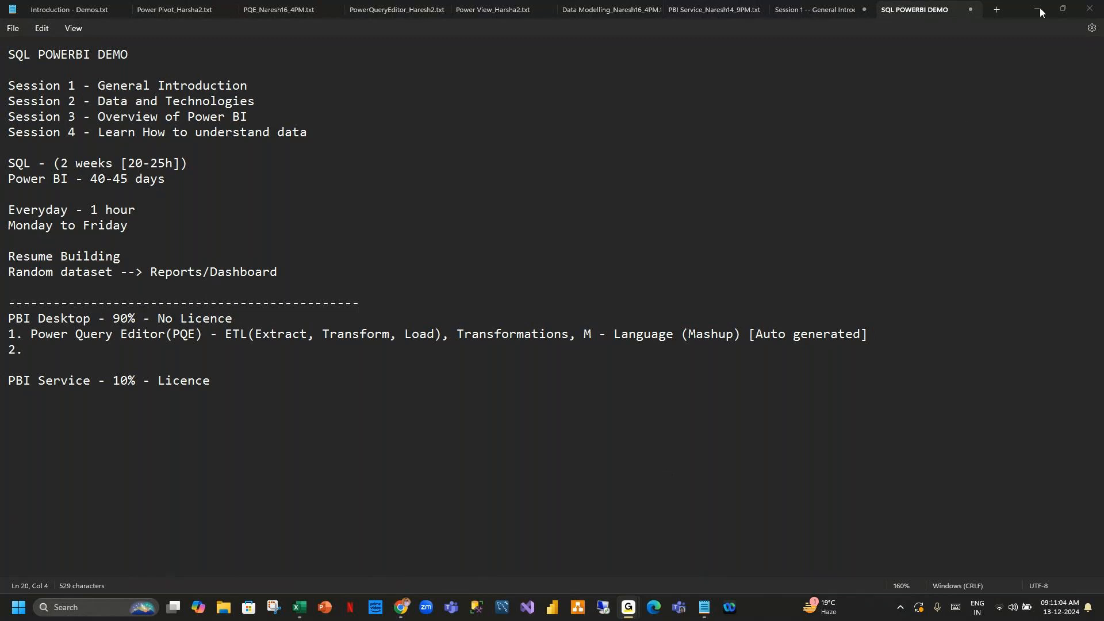
Switch to Excel and enter "Customer table" in cell A30 of Sheet6.
click(344, 347)
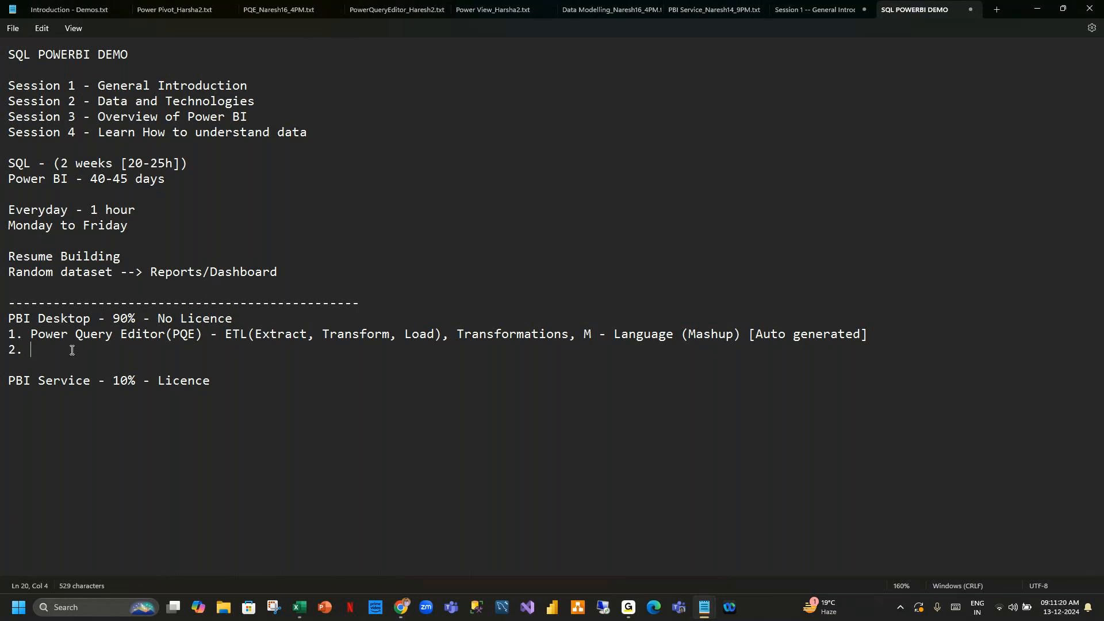
click(299, 607)
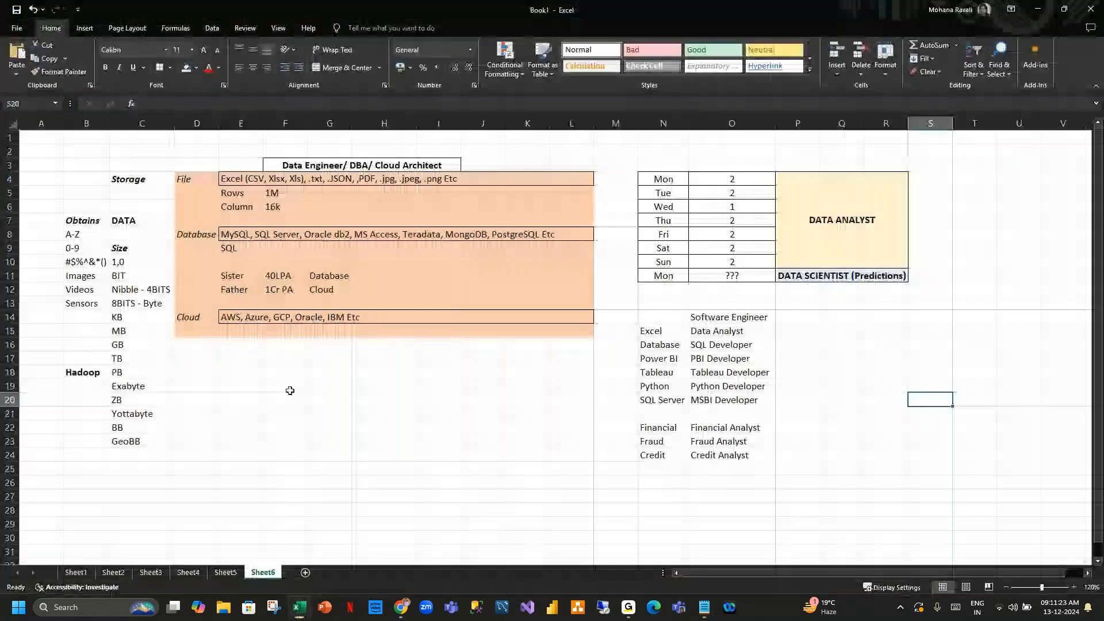
scroll(436, 419, down, 8)
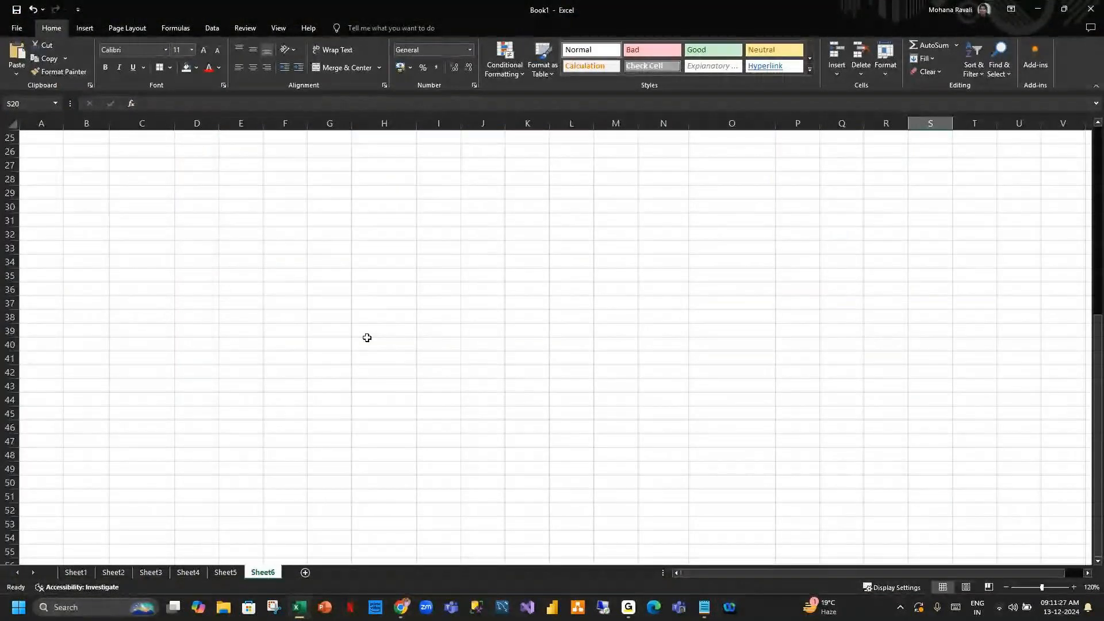
click(111, 209)
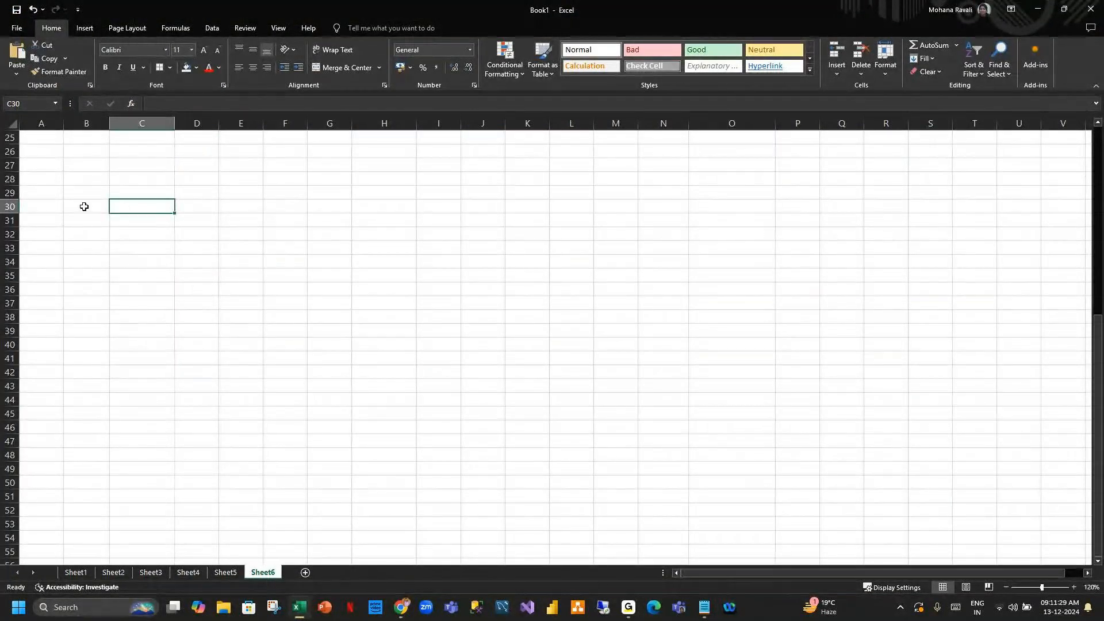
click(40, 209)
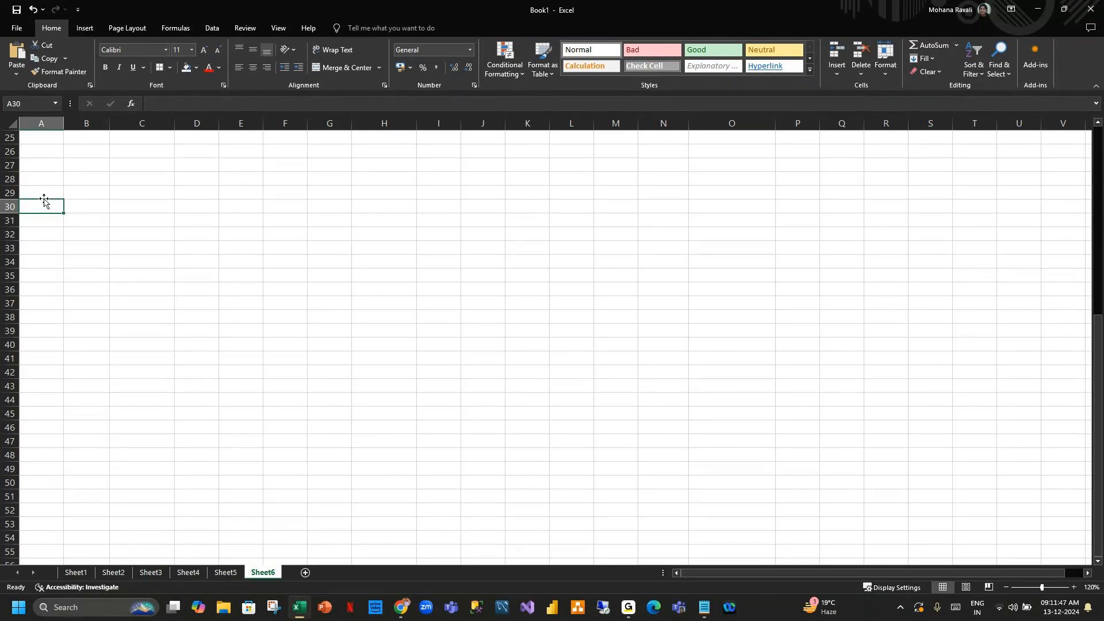
text(Customer)
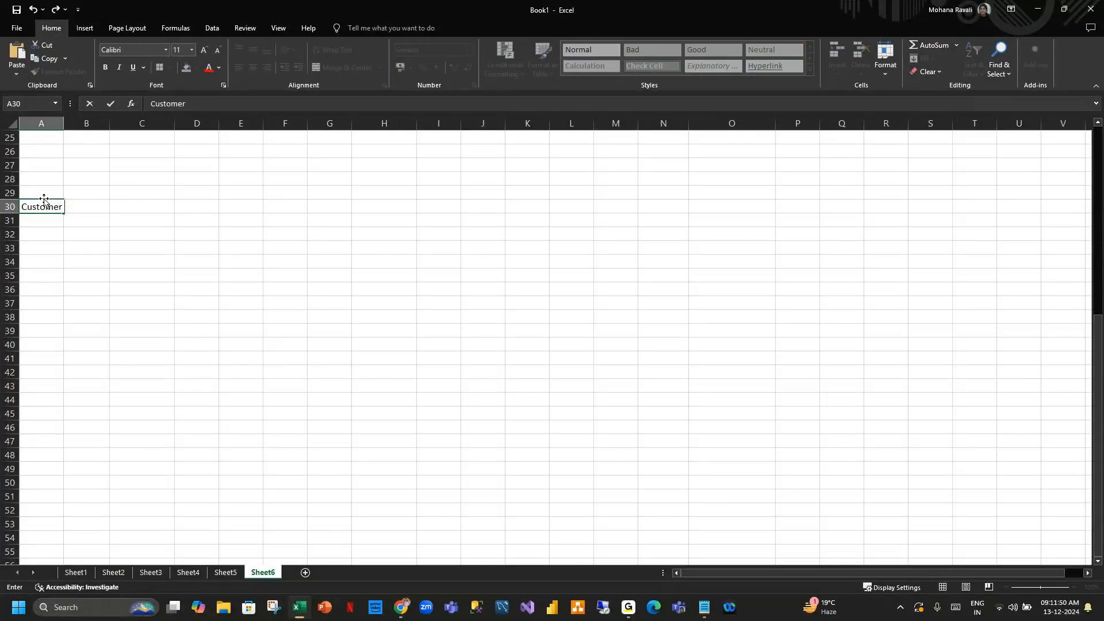
text( table)
key(Return)
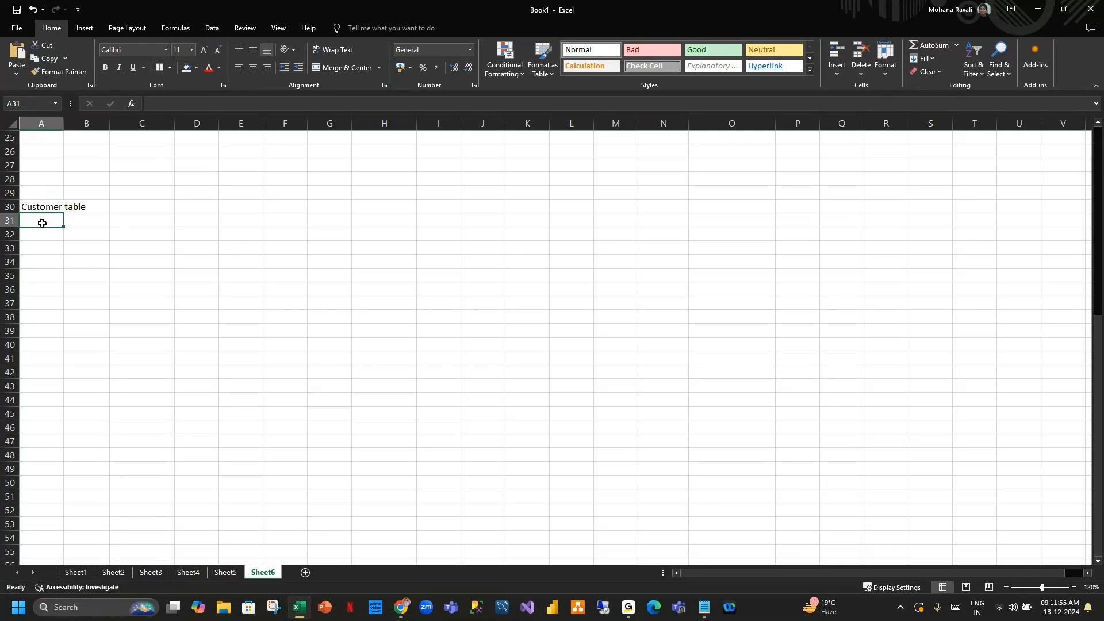
Autofit column A and enter the headers Name, Phone and Email in cells B31 to D31.
double_click(64, 123)
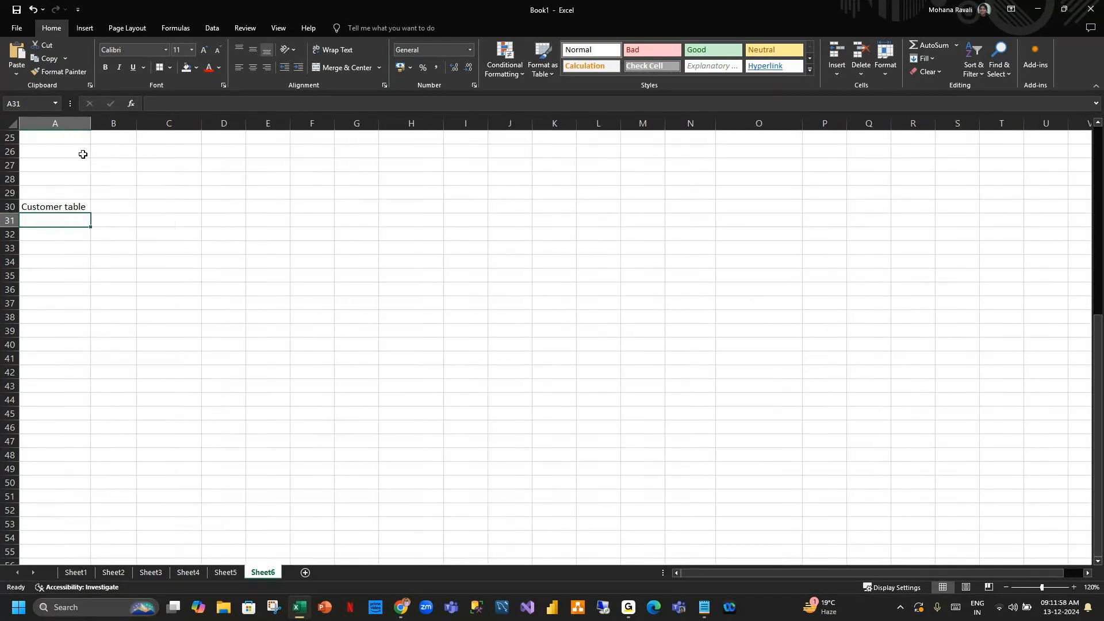
click(121, 208)
click(116, 223)
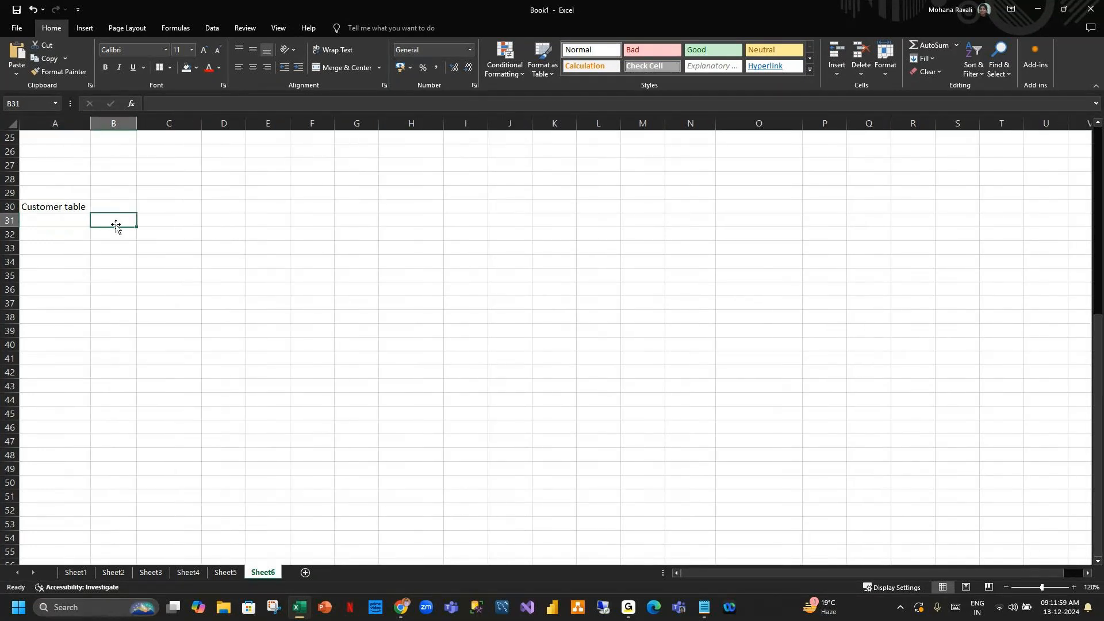
text(Name)
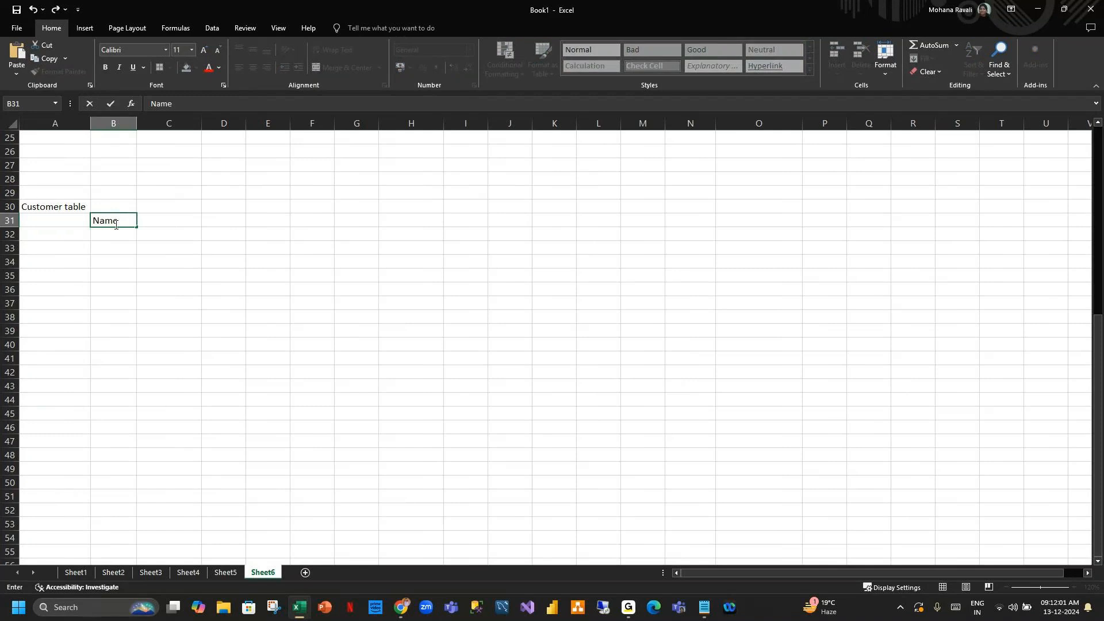
key(Tab)
text(p)
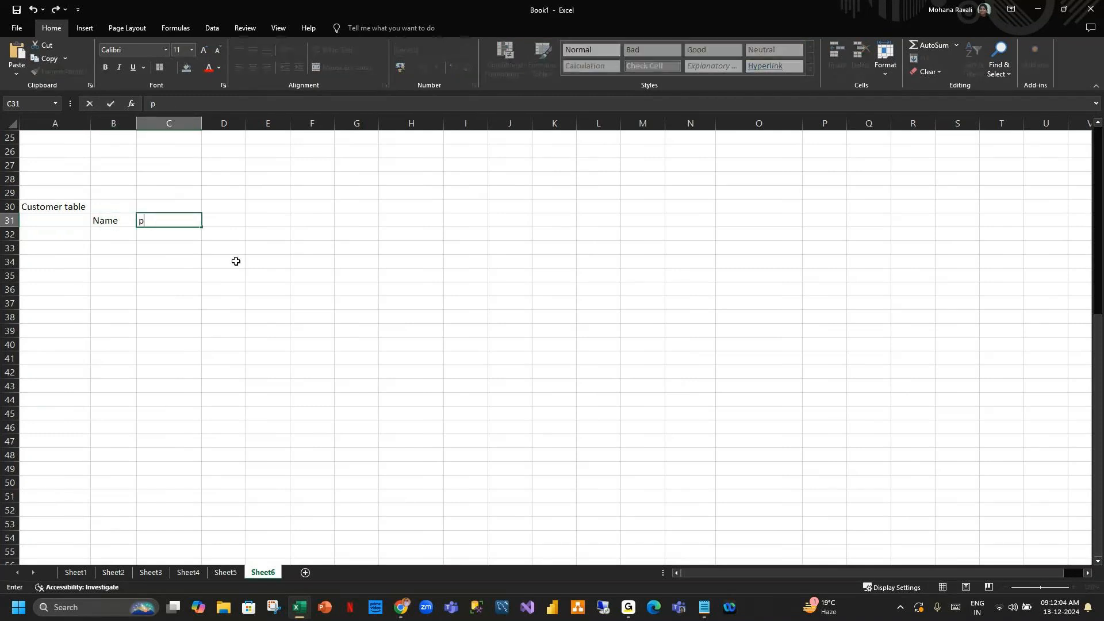
key(BackSpace)
text(Phone)
key(Tab)
text(E)
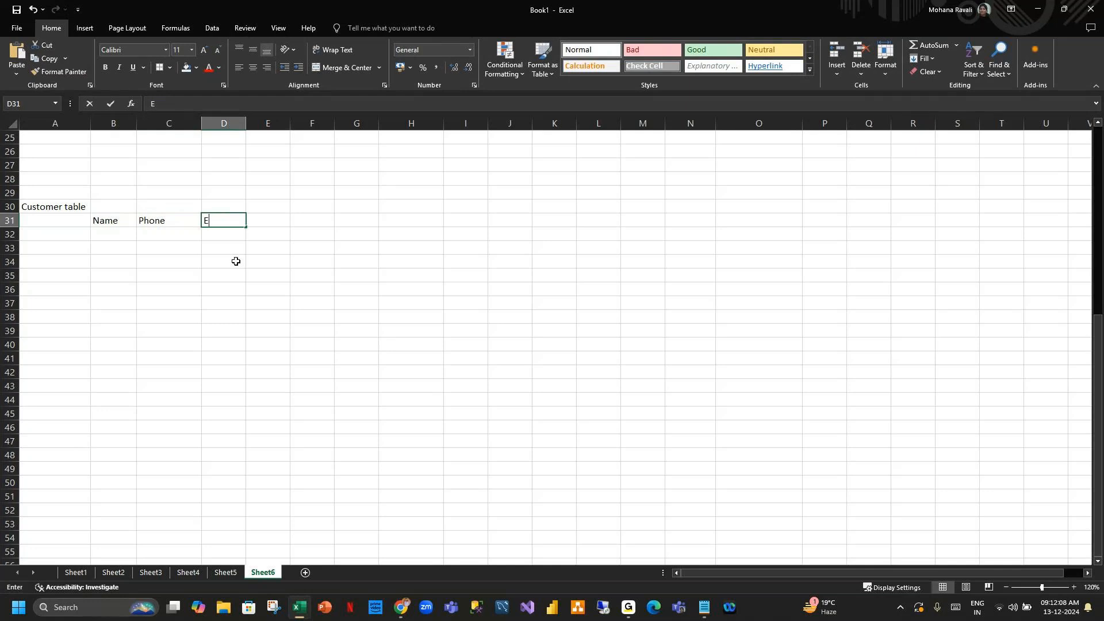
text(mail)
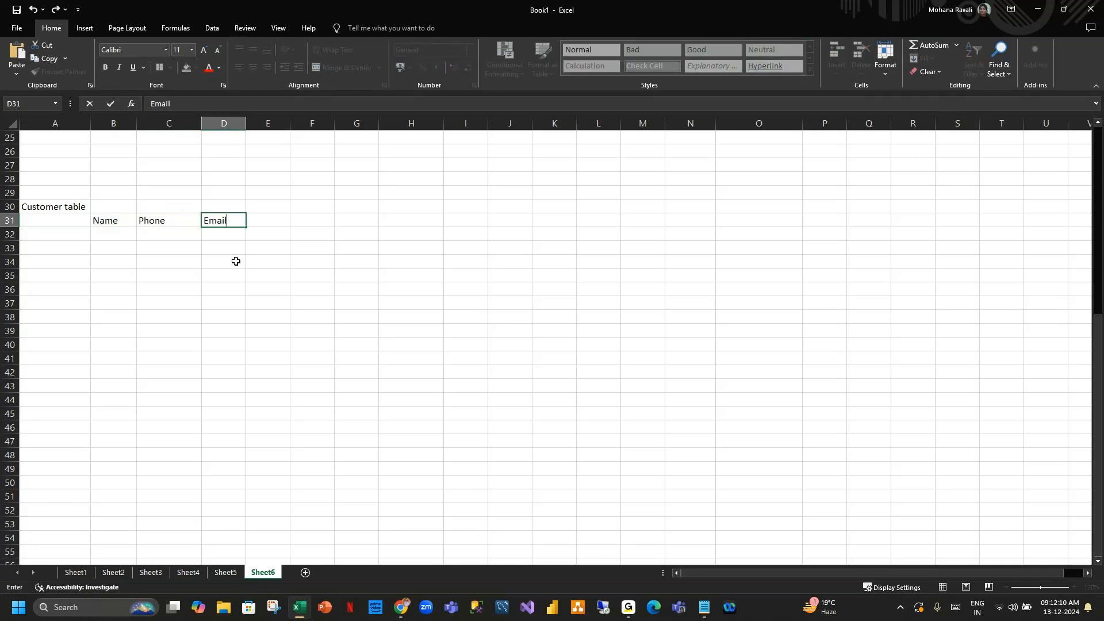
Enter "Product table" in cell A35.
click(101, 311)
click(63, 273)
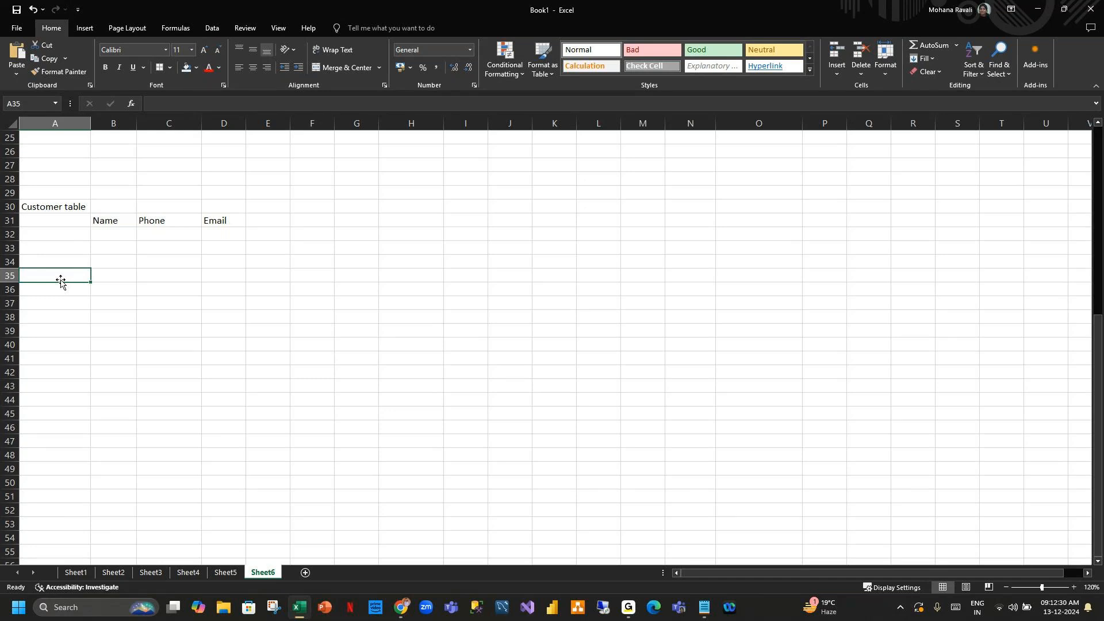
text(Produc)
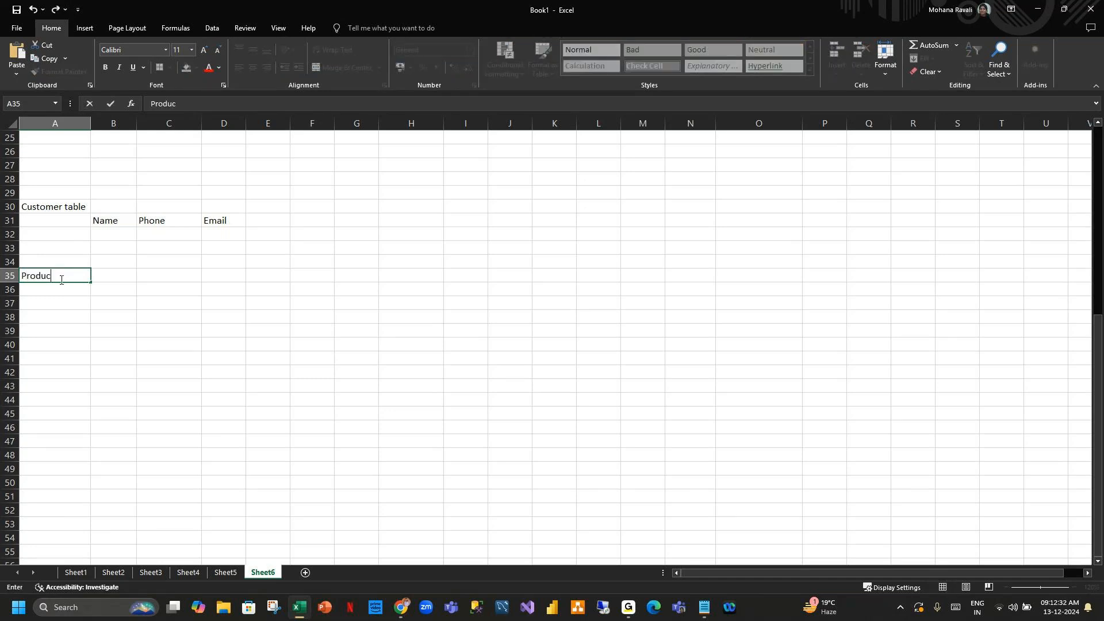
text(t table)
key(Return)
Enter the headers Product ID, Product name, Quantity and Discount in B36 to E36, widening column B.
key(Right)
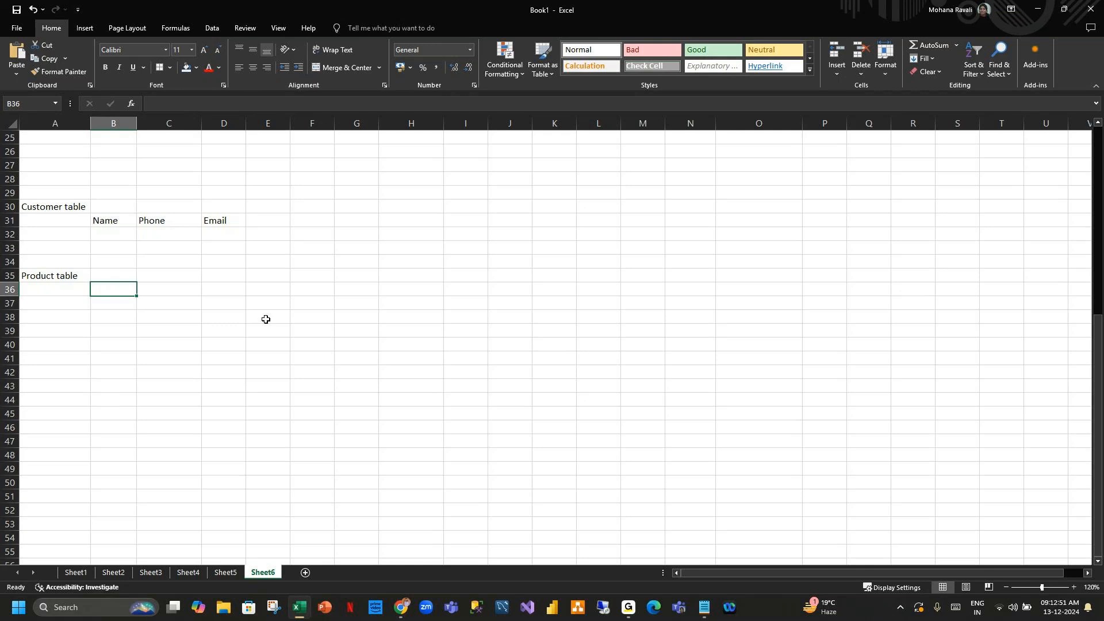
text(Product ID)
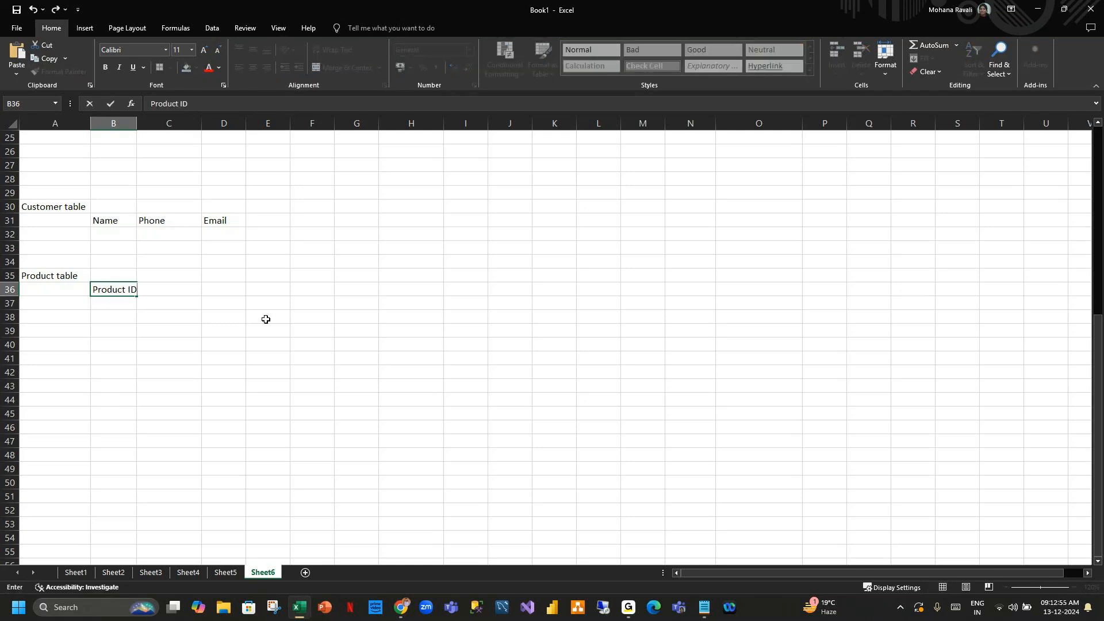
key(Tab)
drag(136, 121, 139, 122)
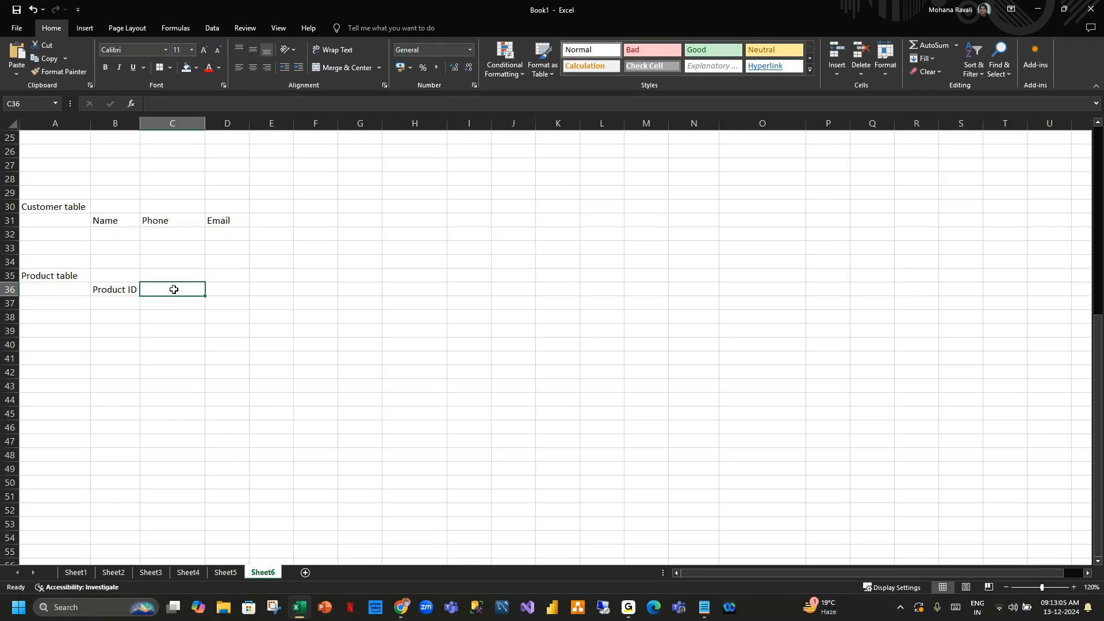
text(Product name)
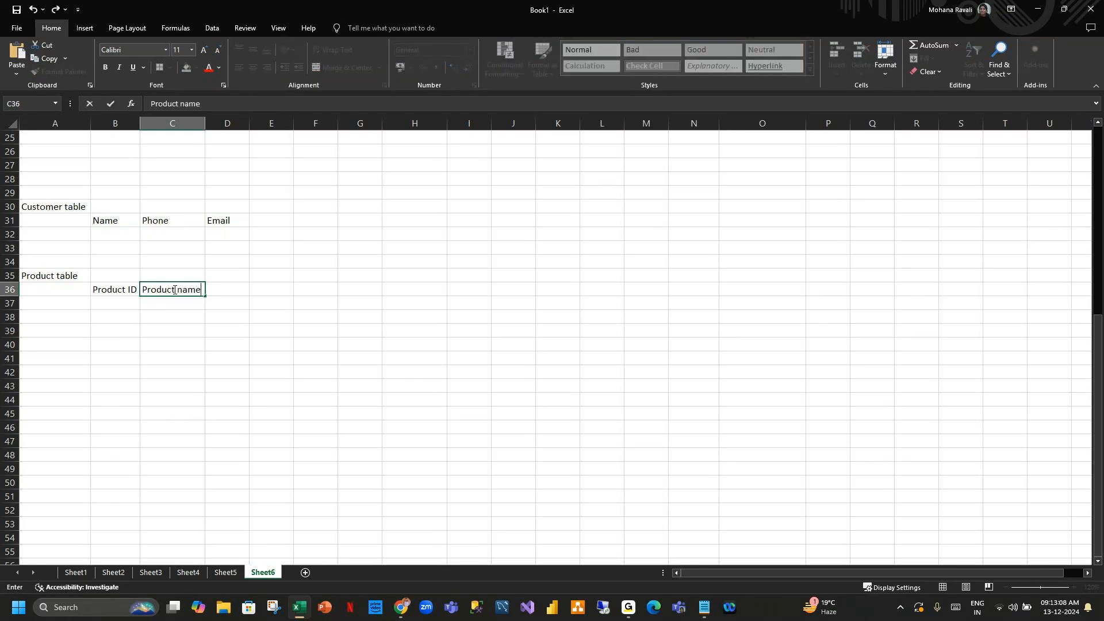
key(Tab)
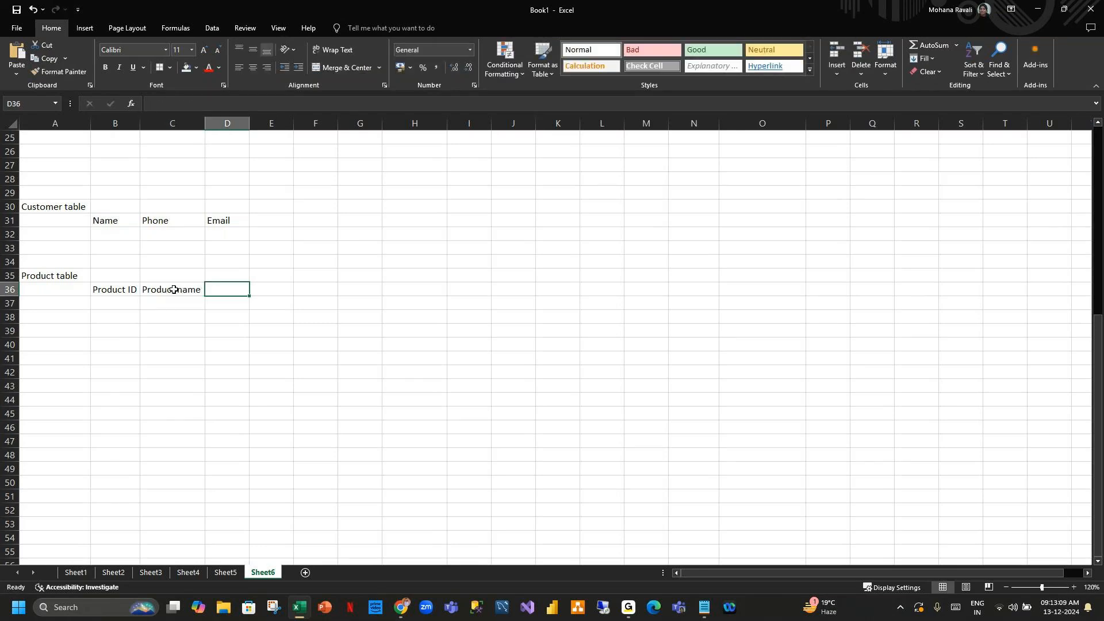
text(Quantity)
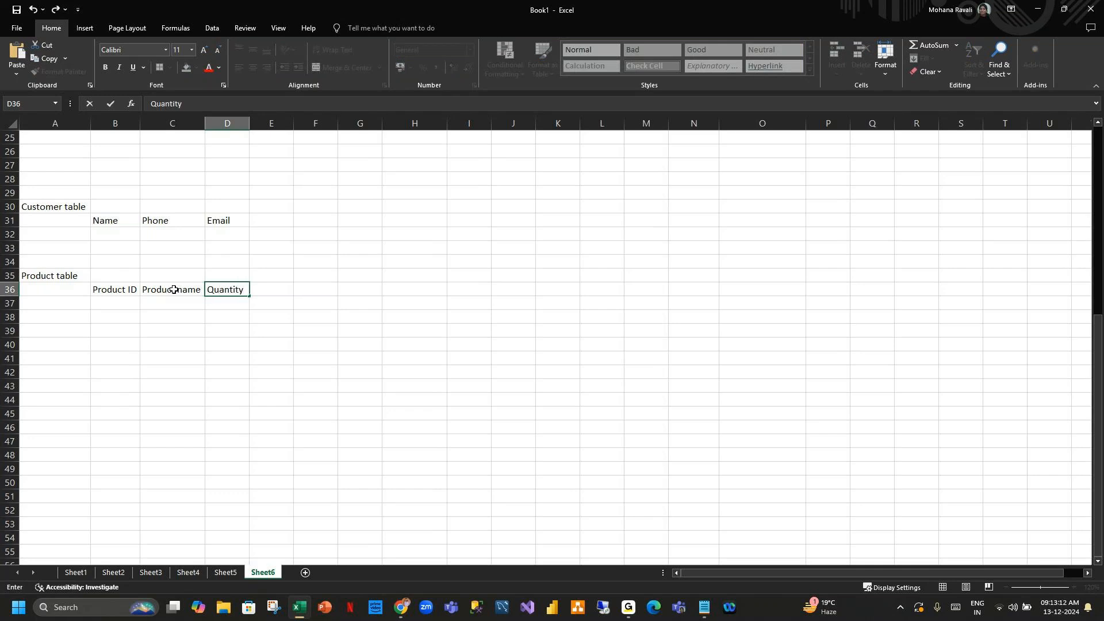
key(Tab)
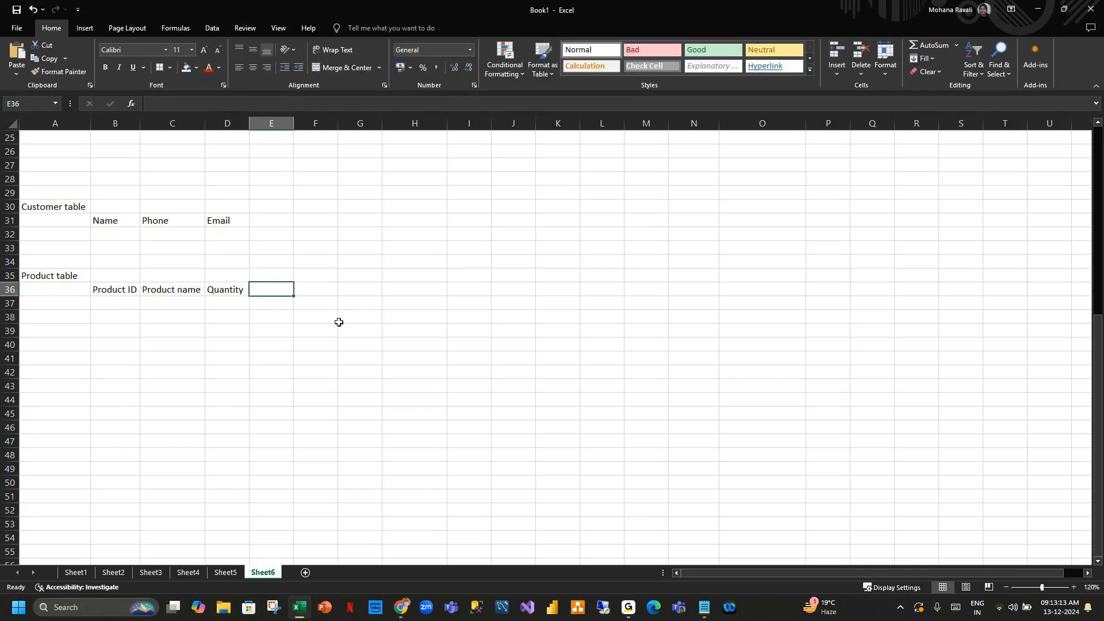
text(D)
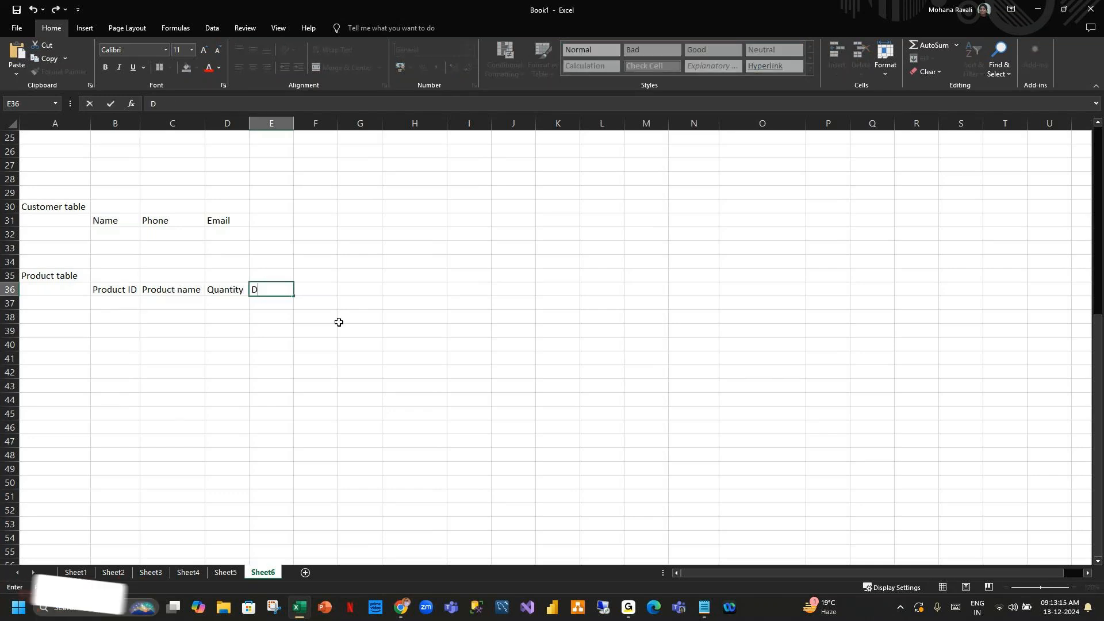
text(iscount)
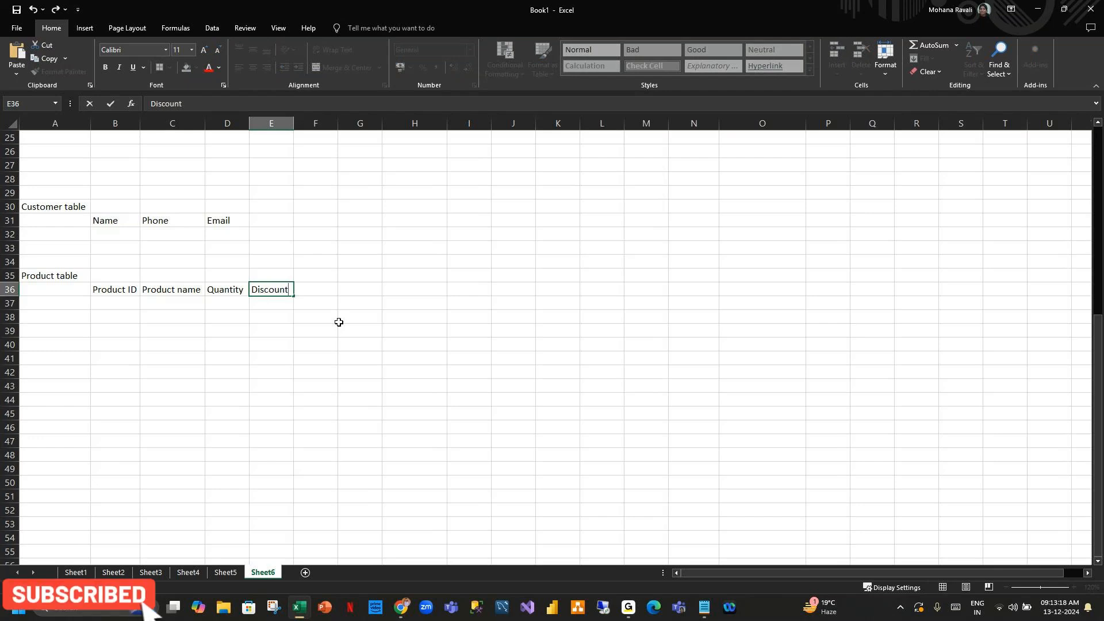
key(Tab)
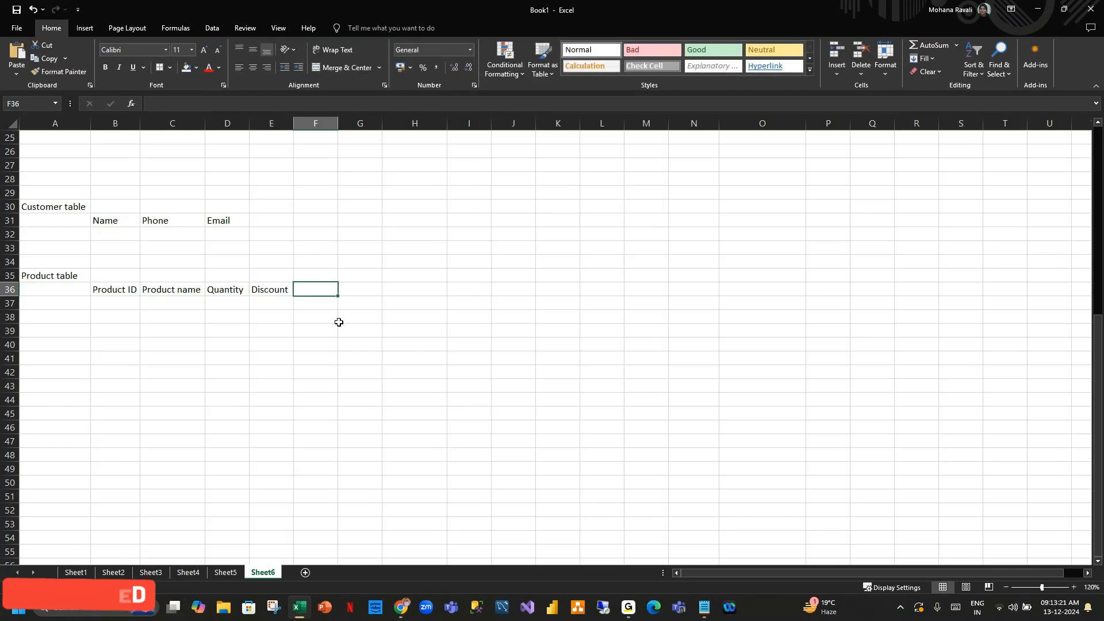
Enter "Sales" as the table label in cell A40.
click(58, 345)
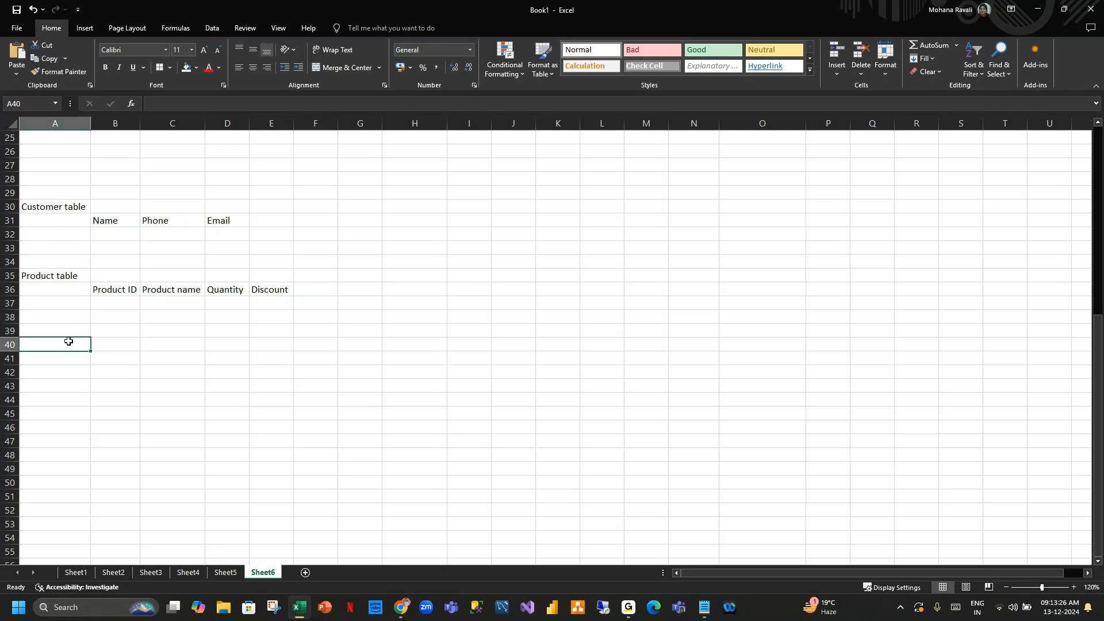
double_click(67, 341)
text(Sales)
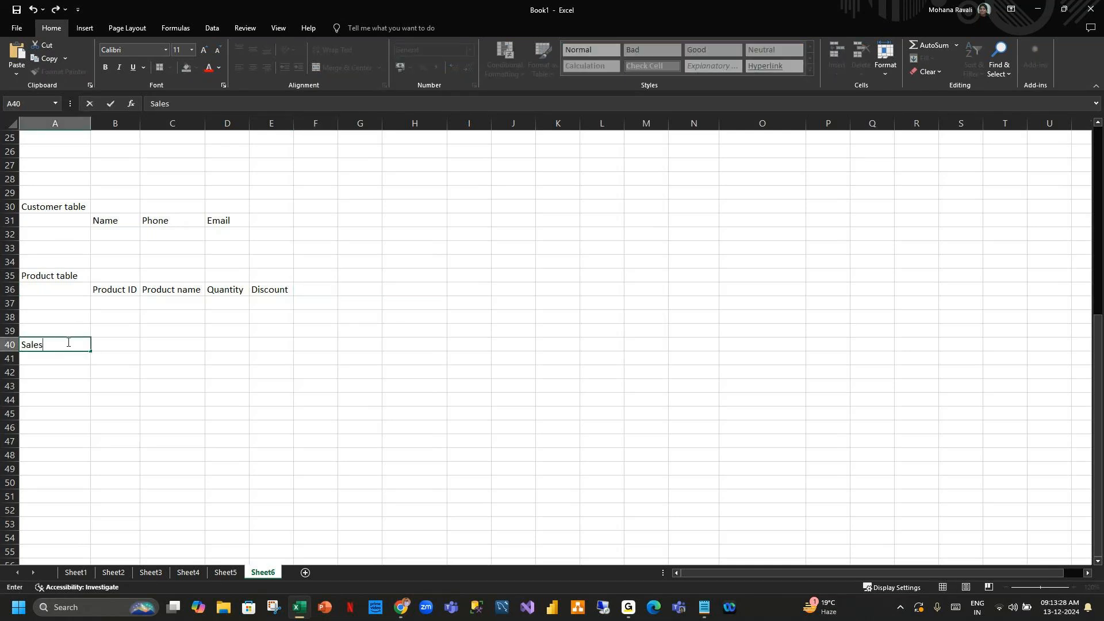
key(Return)
Enter the header "CustomerID" in B41 and autofit column B.
key(Right)
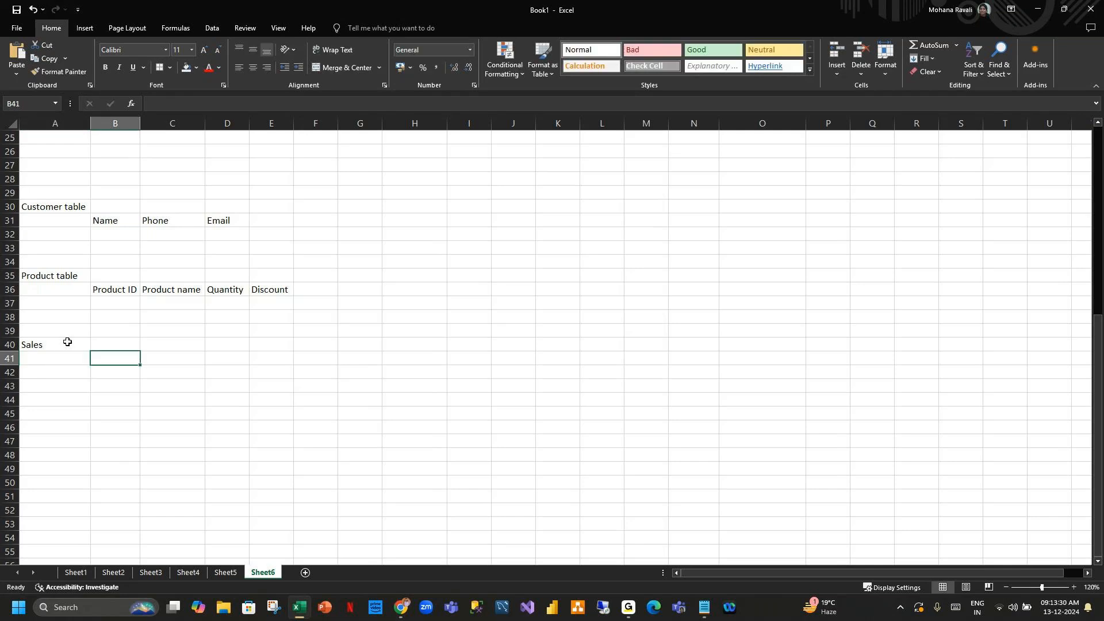
text(CustomerID)
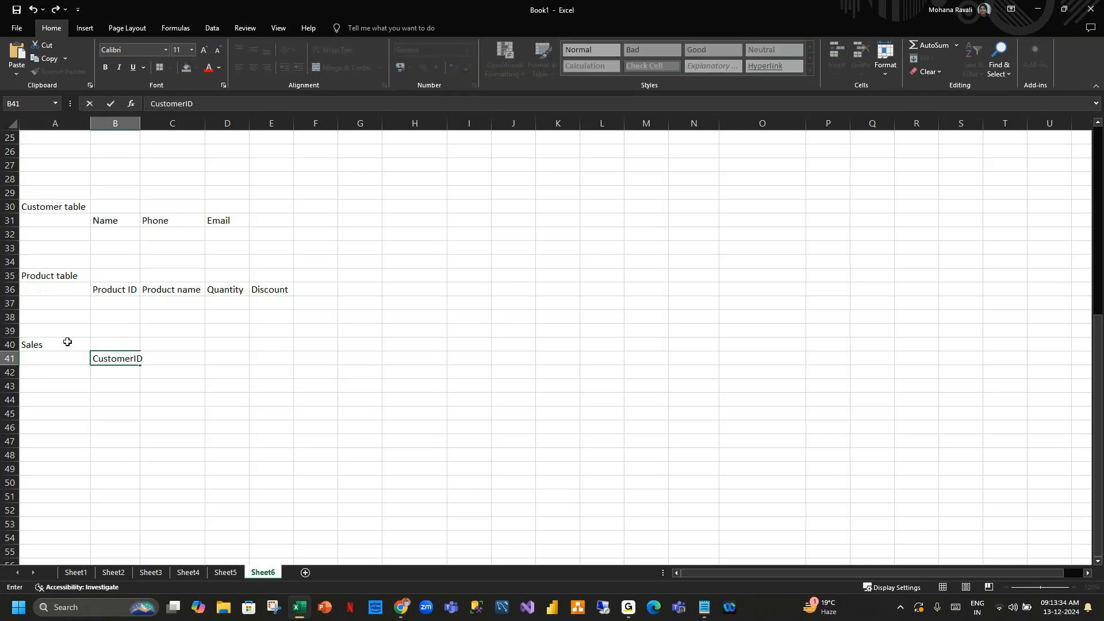
key(Tab)
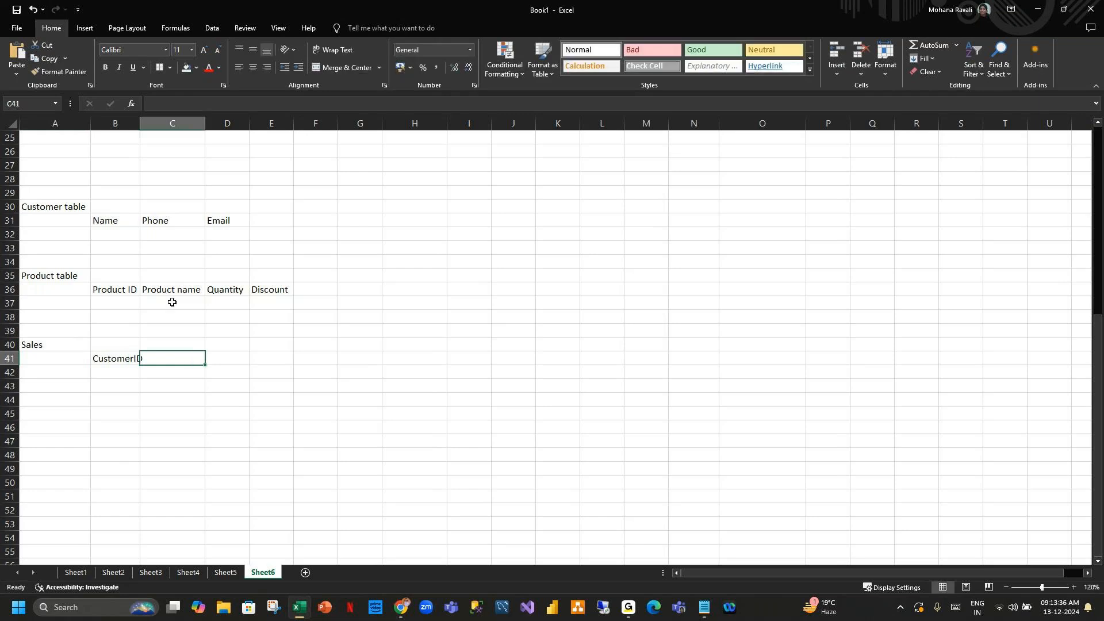
double_click(140, 122)
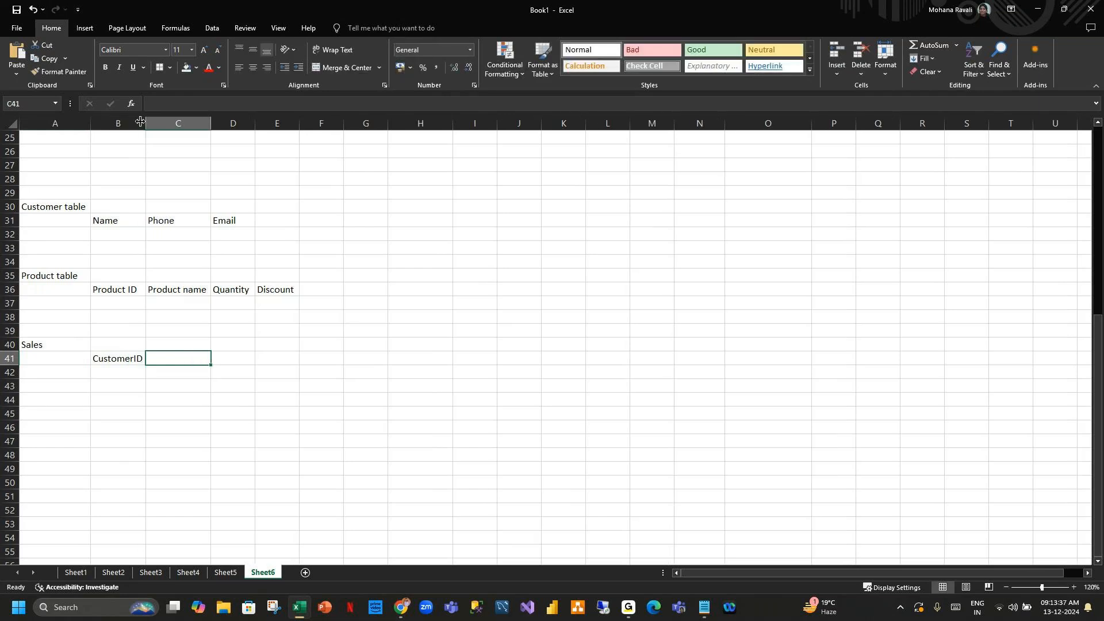
Add a "Customer ID" header to the Customer table, shifting its headers to B31:E31.
click(93, 220)
click(65, 221)
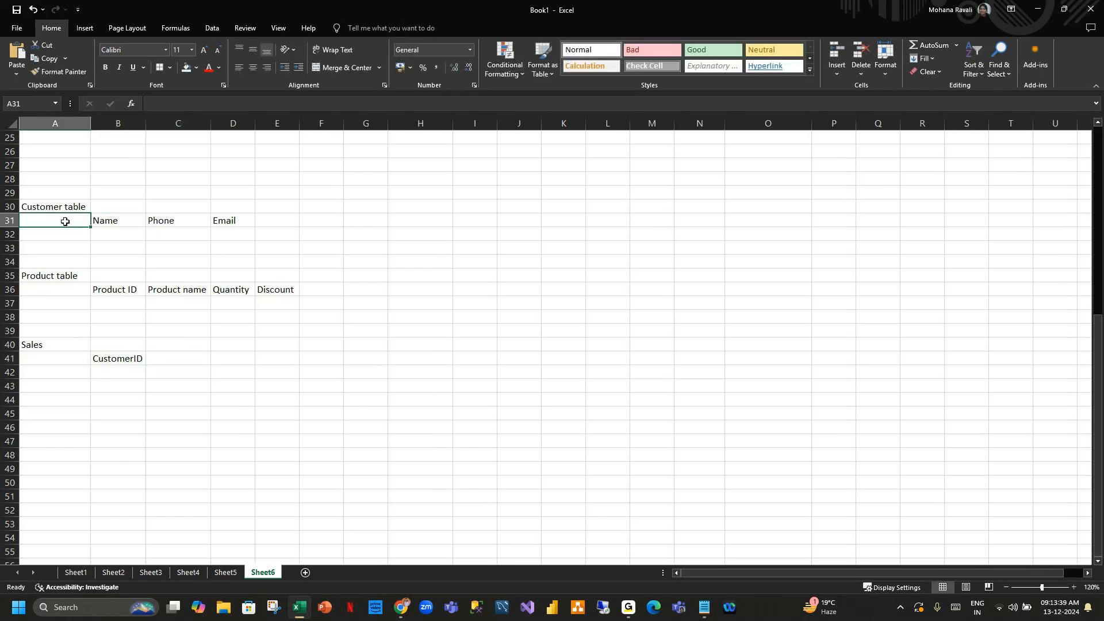
text(Customer ID)
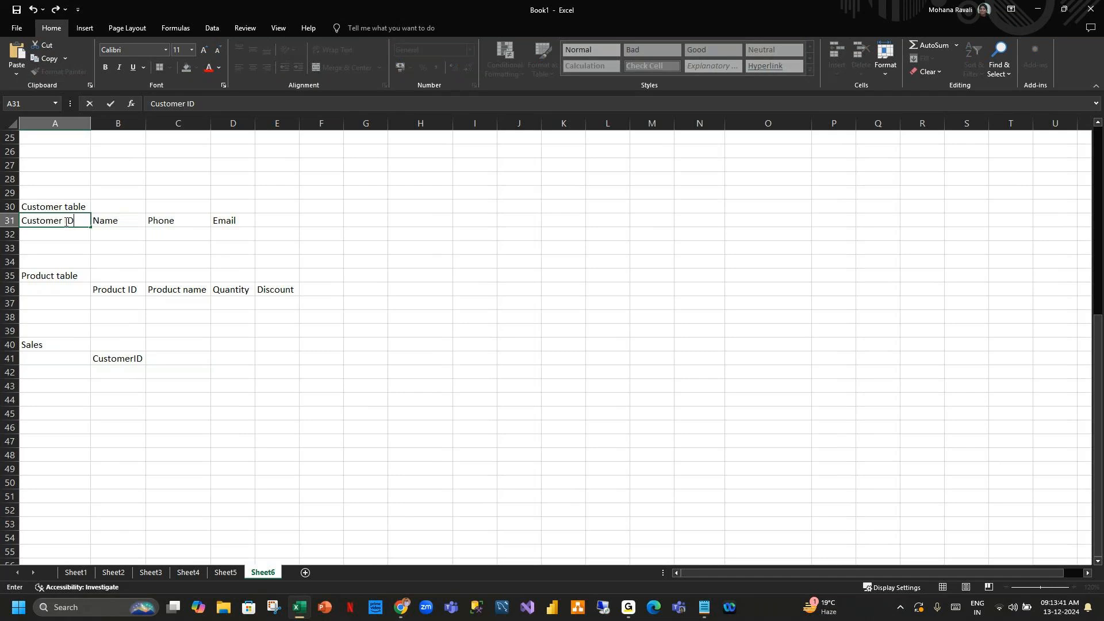
click(321, 248)
drag(30, 219, 222, 224)
key(ctrl+c)
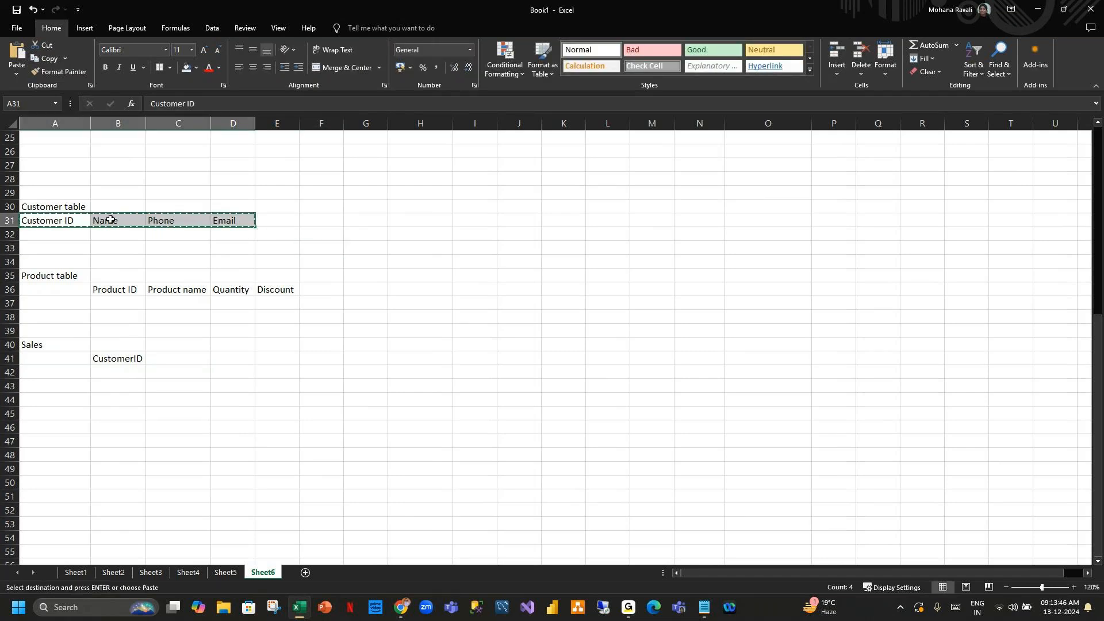
click(110, 220)
key(ctrl+v)
click(429, 244)
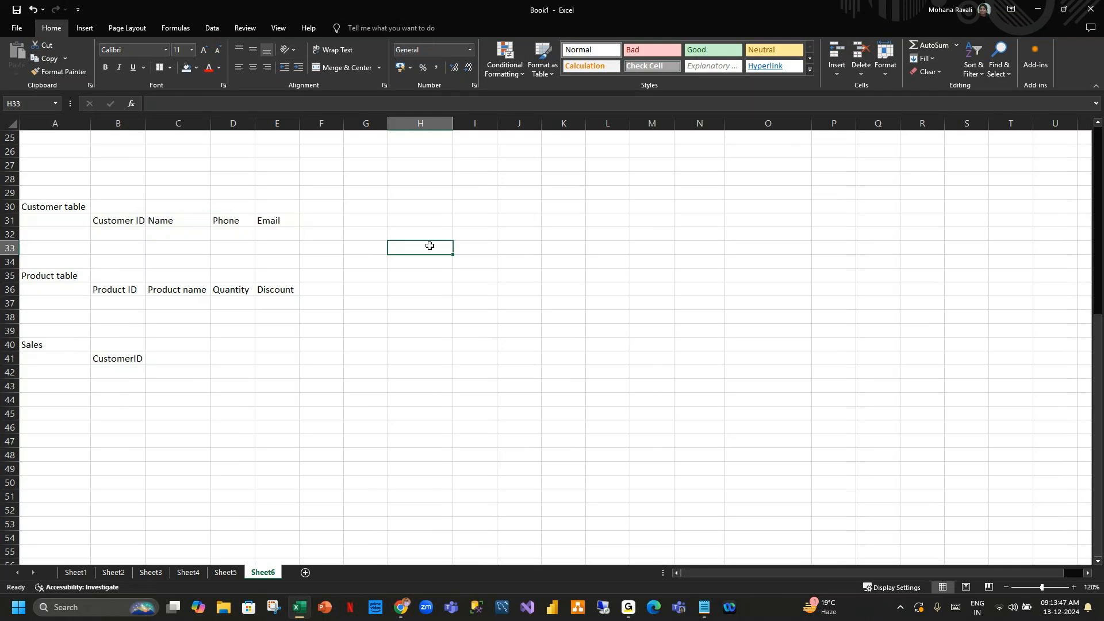
Copy the Product ID header into C41 of the Sales table.
click(116, 358)
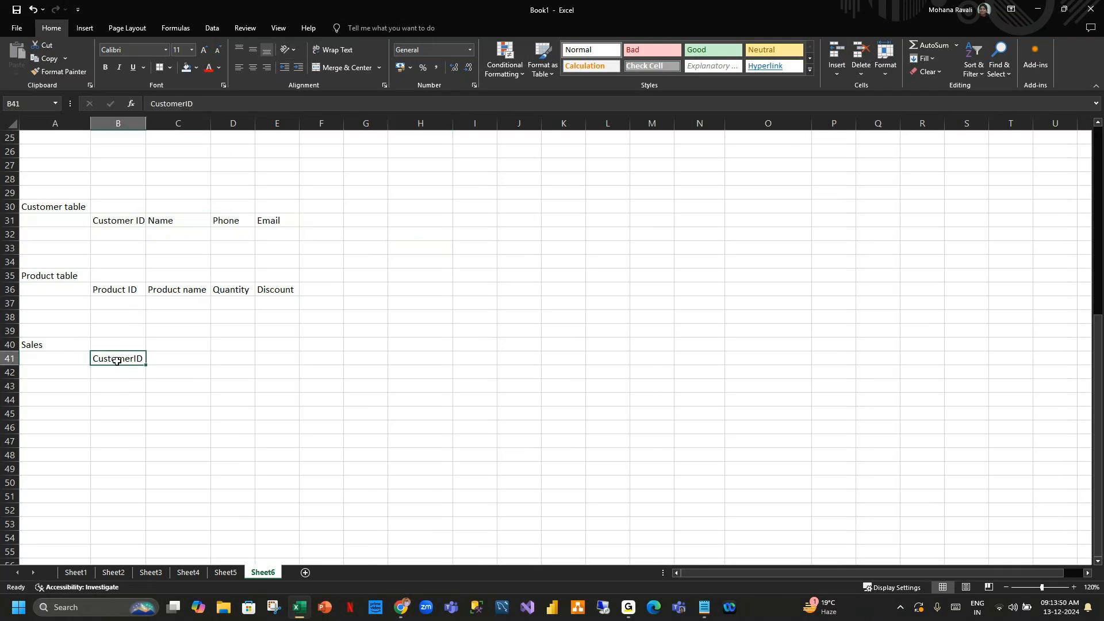
click(118, 223)
click(121, 361)
click(180, 218)
click(128, 218)
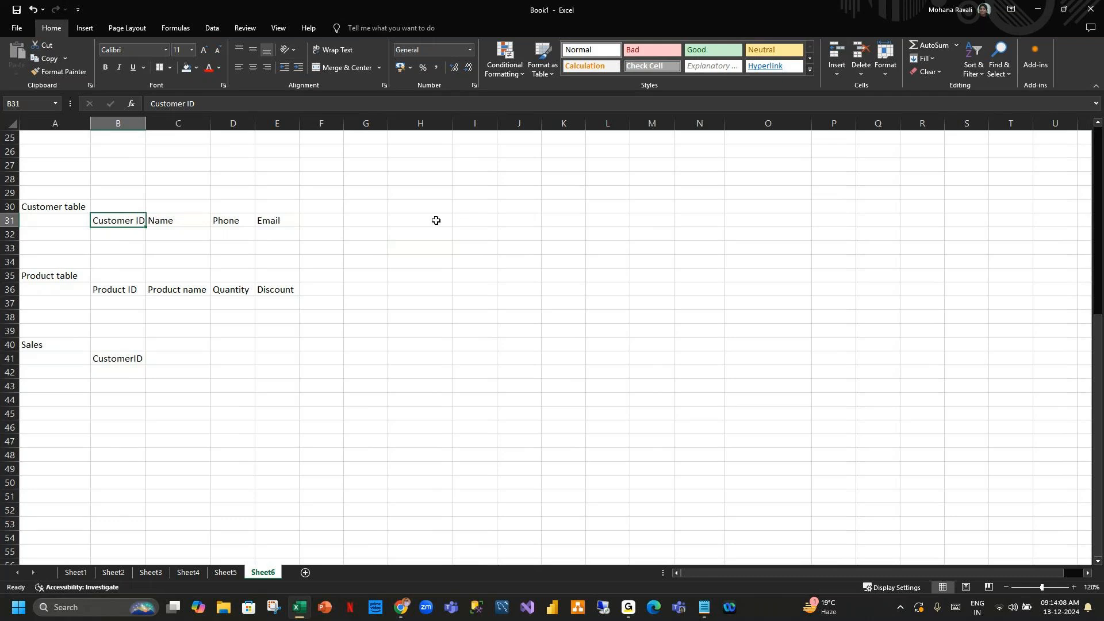
click(133, 289)
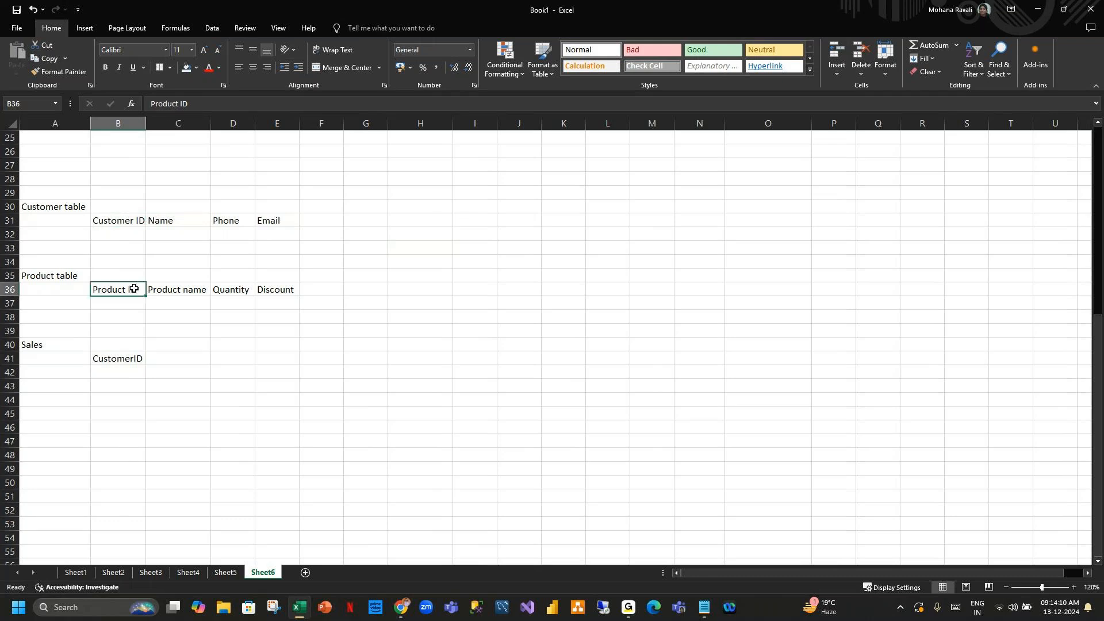
key(ctrl+c)
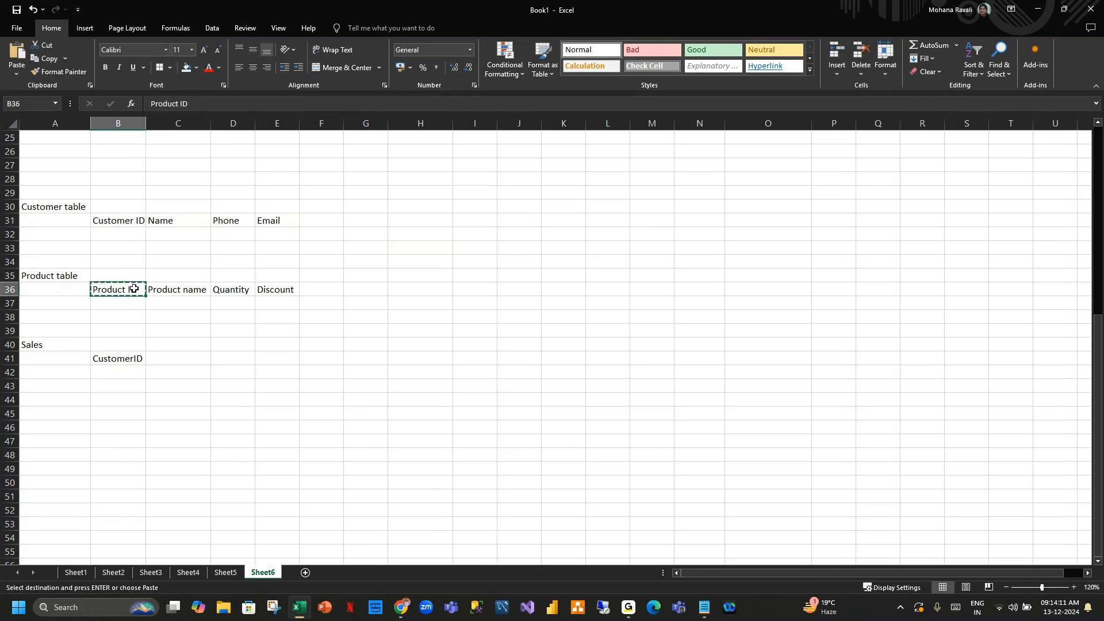
click(172, 361)
key(ctrl+v)
click(339, 386)
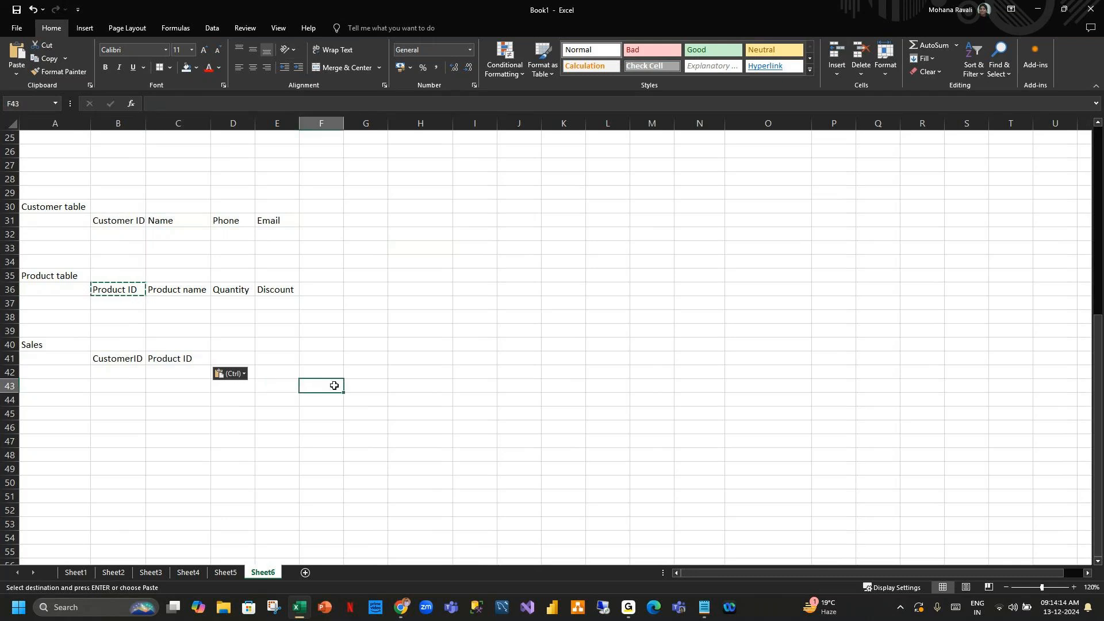
Copy the Product name header into D41 of the Sales table.
double_click(335, 386)
click(409, 346)
click(191, 292)
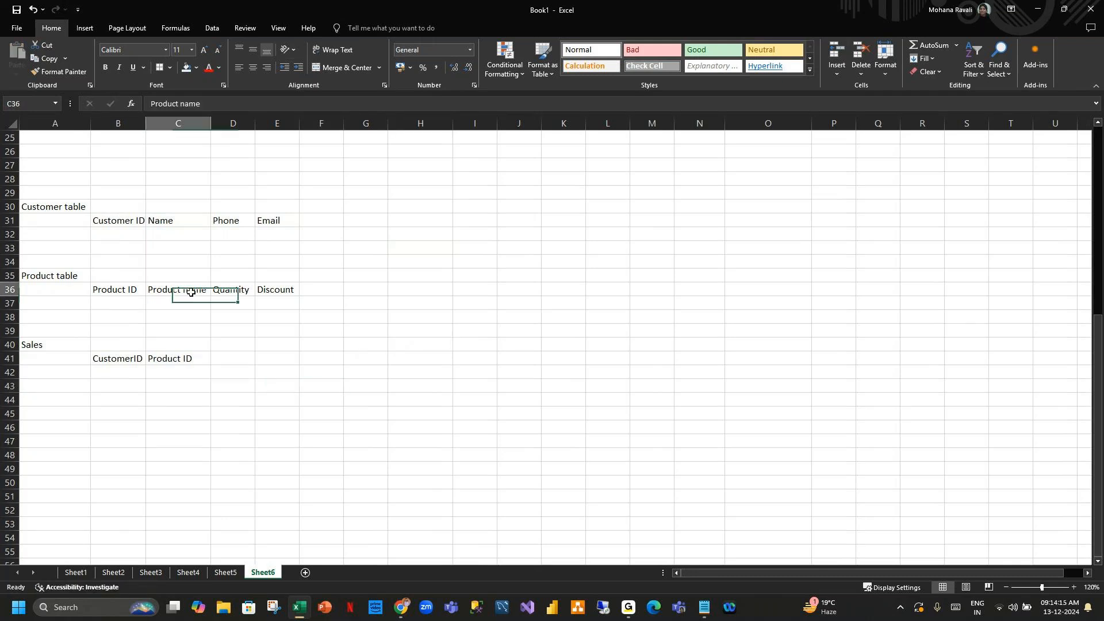
key(ctrl+c)
click(230, 357)
key(ctrl+v)
click(354, 371)
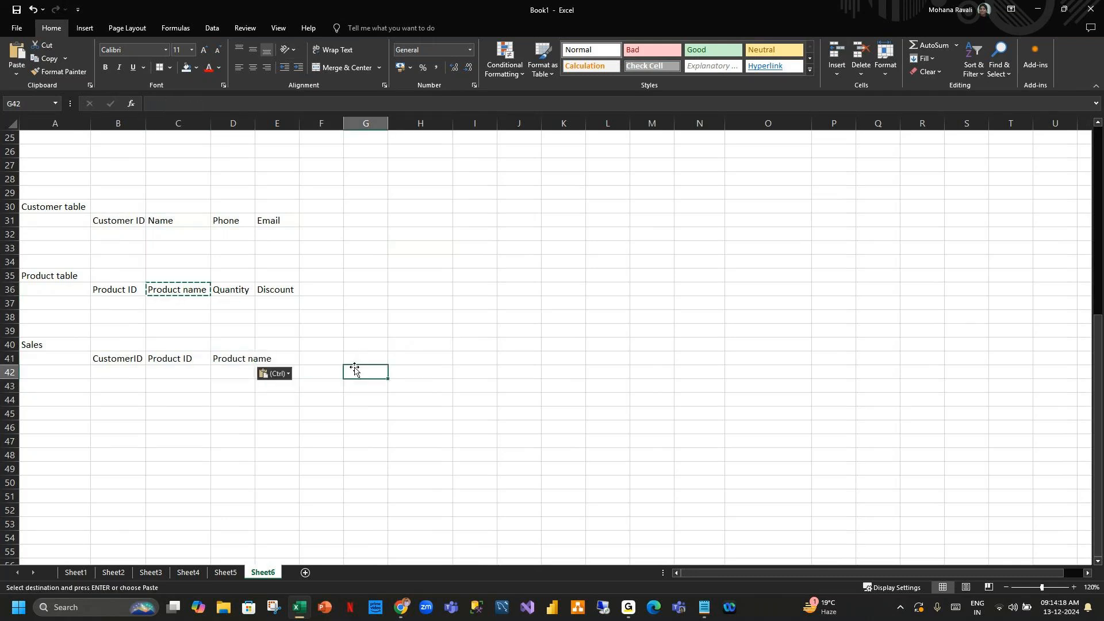
Autofit column D and copy the Quantity header into E41.
double_click(255, 123)
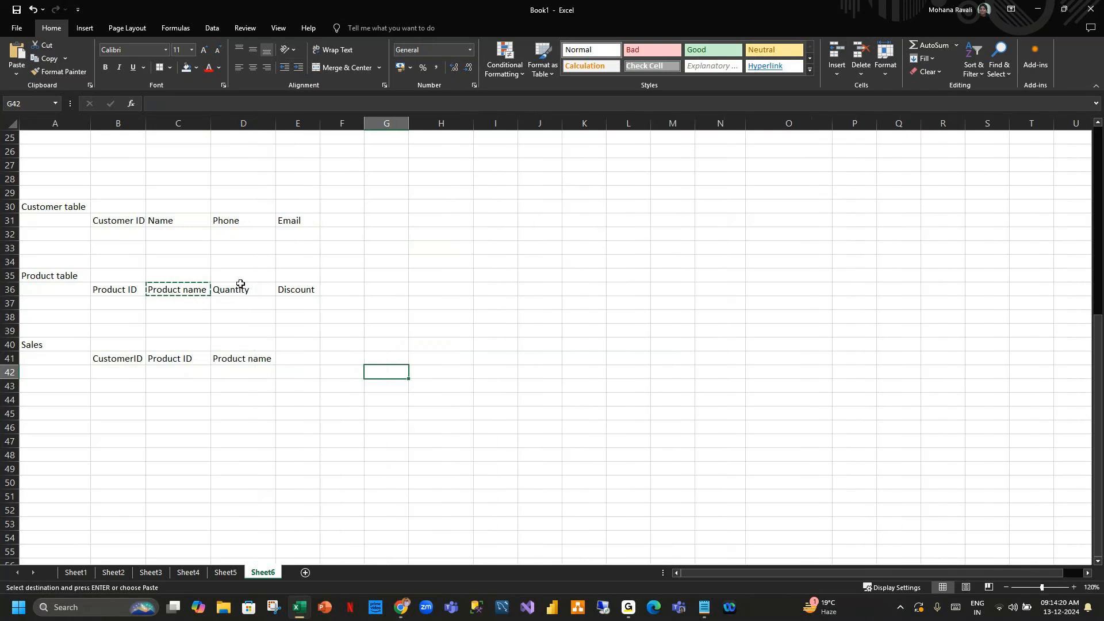
click(241, 286)
key(ctrl+c)
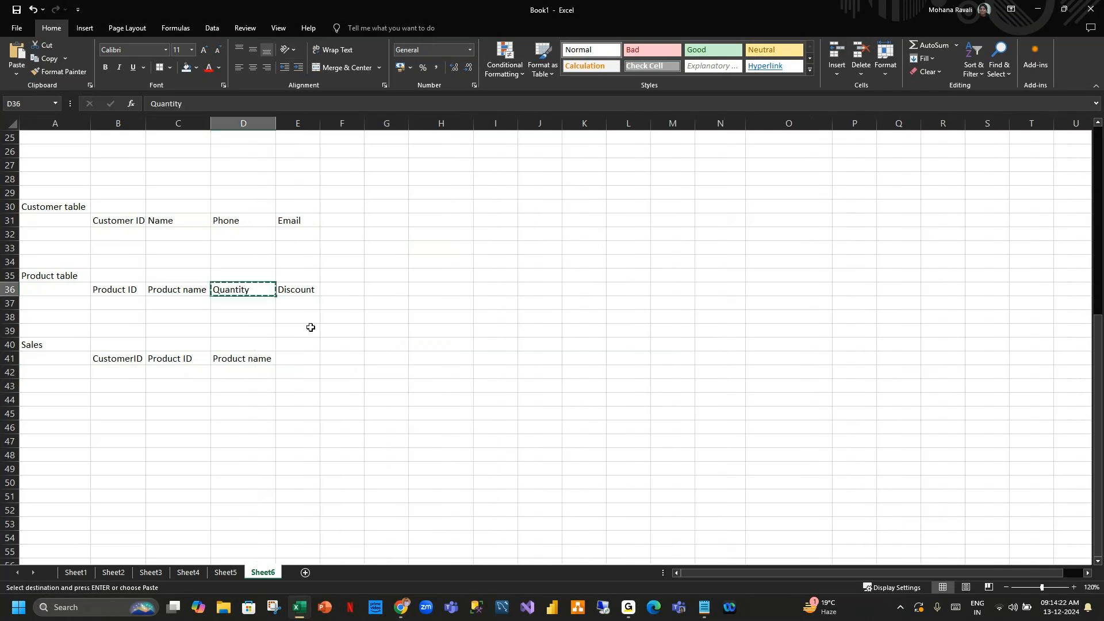
click(304, 355)
key(ctrl+v)
click(388, 369)
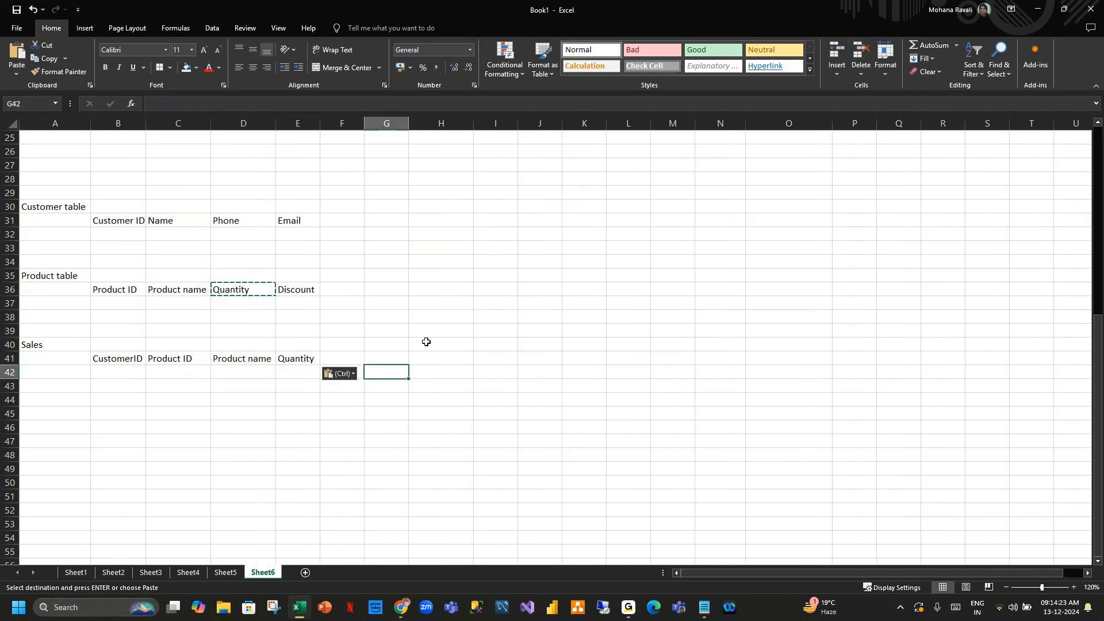
Copy the Discount header into F41 and enter "Sales" in G41.
click(306, 294)
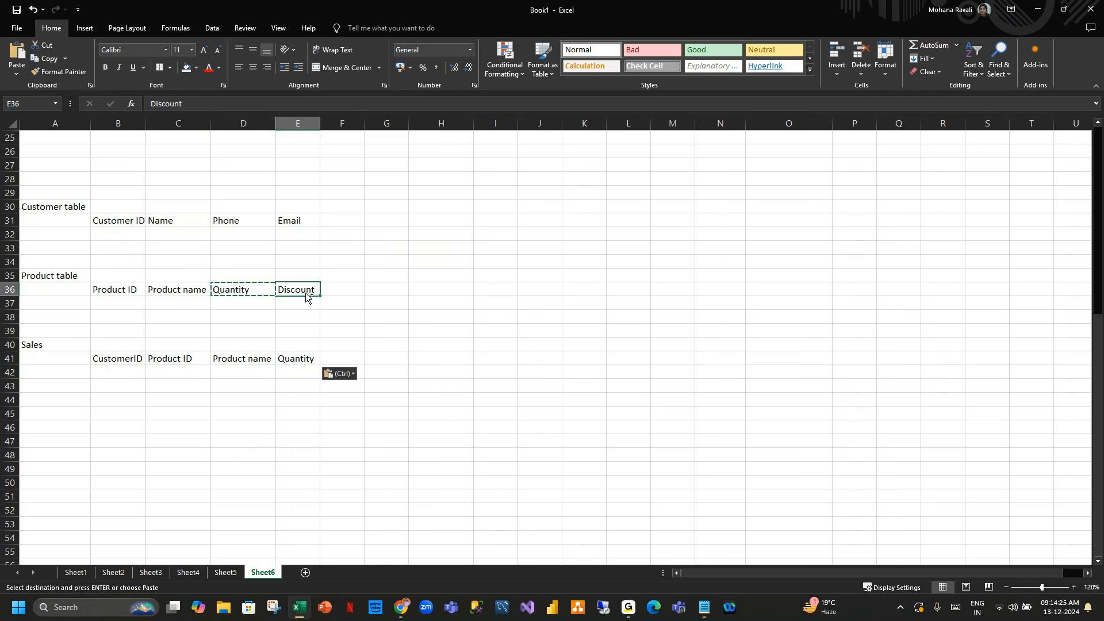
key(ctrl+c)
click(343, 357)
key(ctrl+v)
click(374, 357)
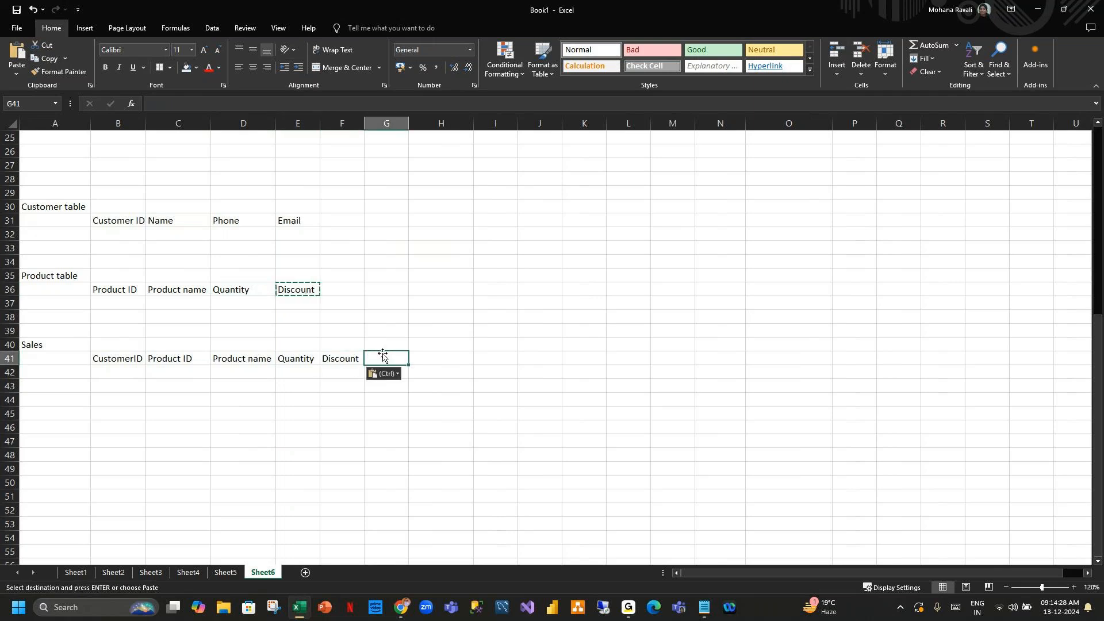
text(Sales)
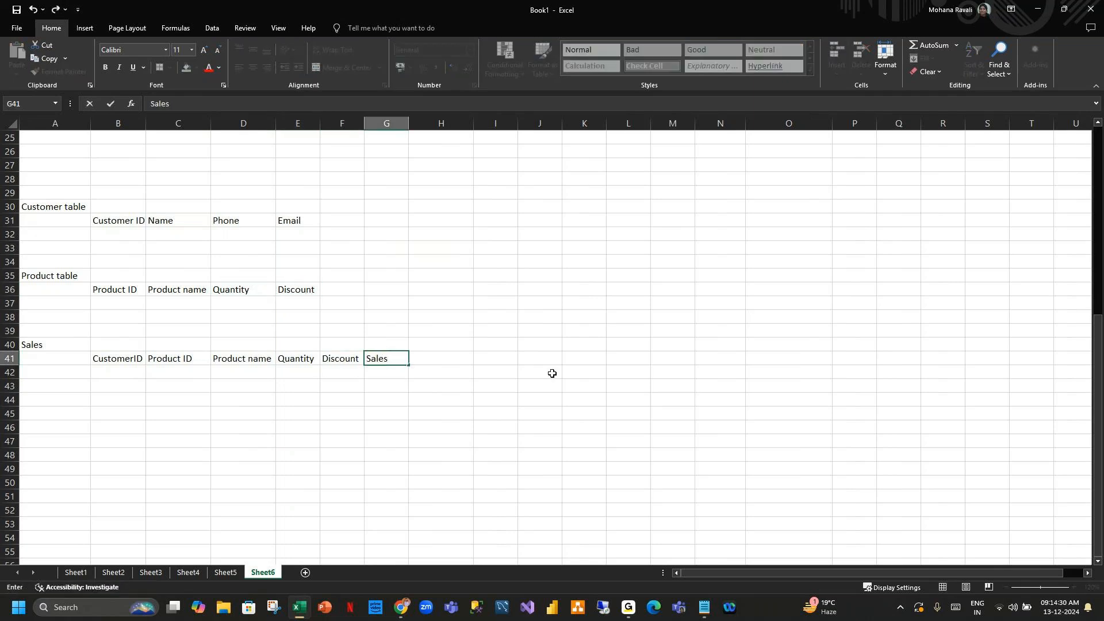
click(617, 377)
Select the Sales table and Customer table regions to review the sample layout.
drag(111, 357, 400, 360)
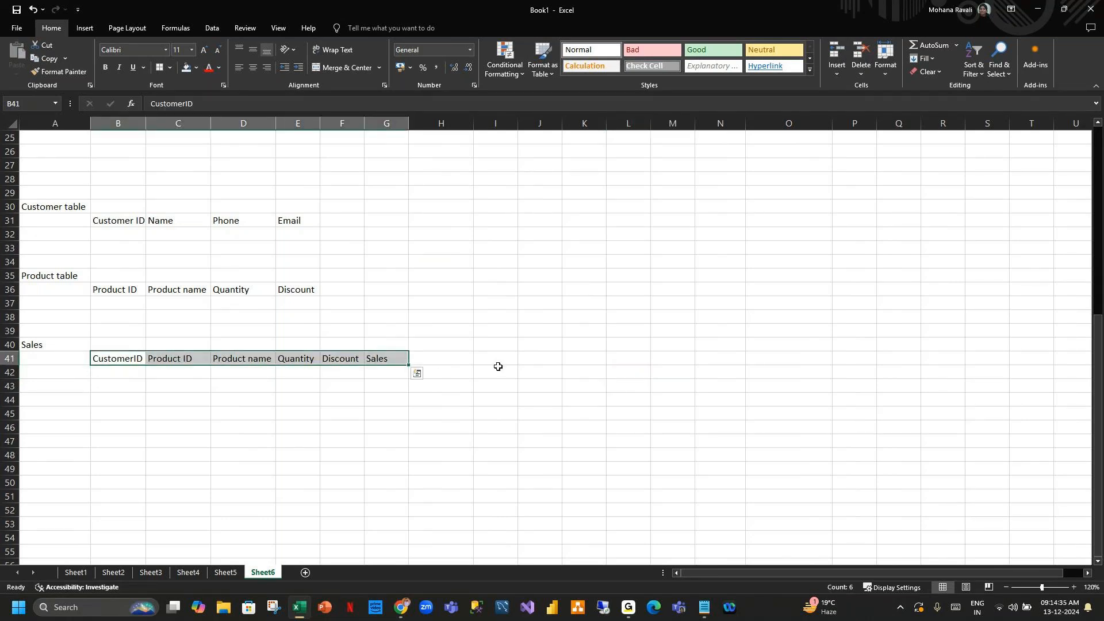
drag(115, 372, 355, 380)
drag(121, 386, 342, 398)
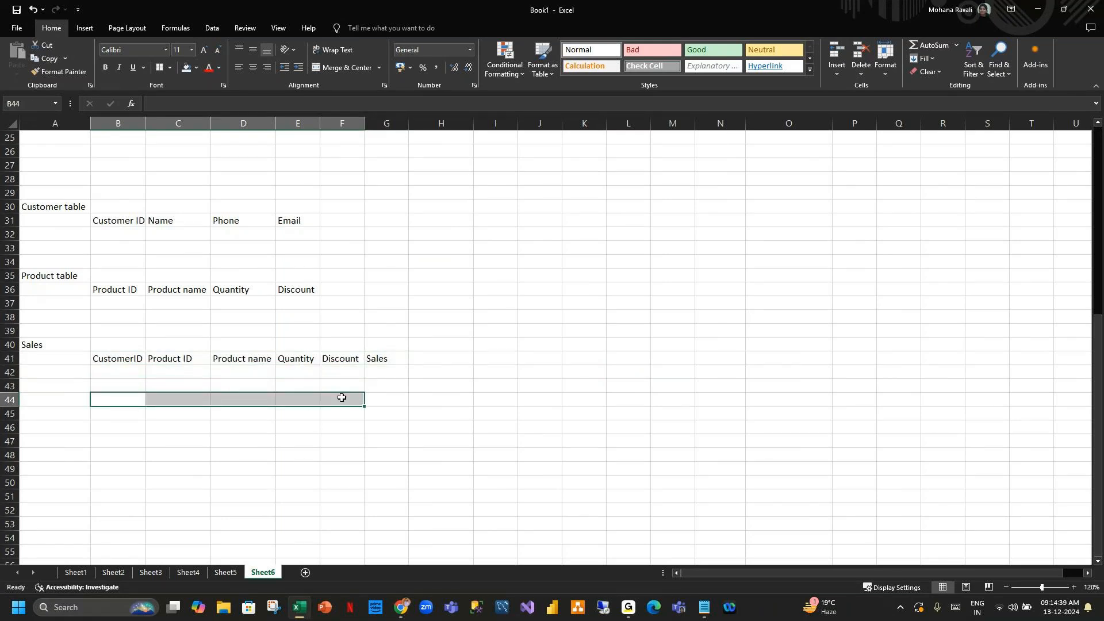
click(571, 388)
drag(58, 345, 368, 399)
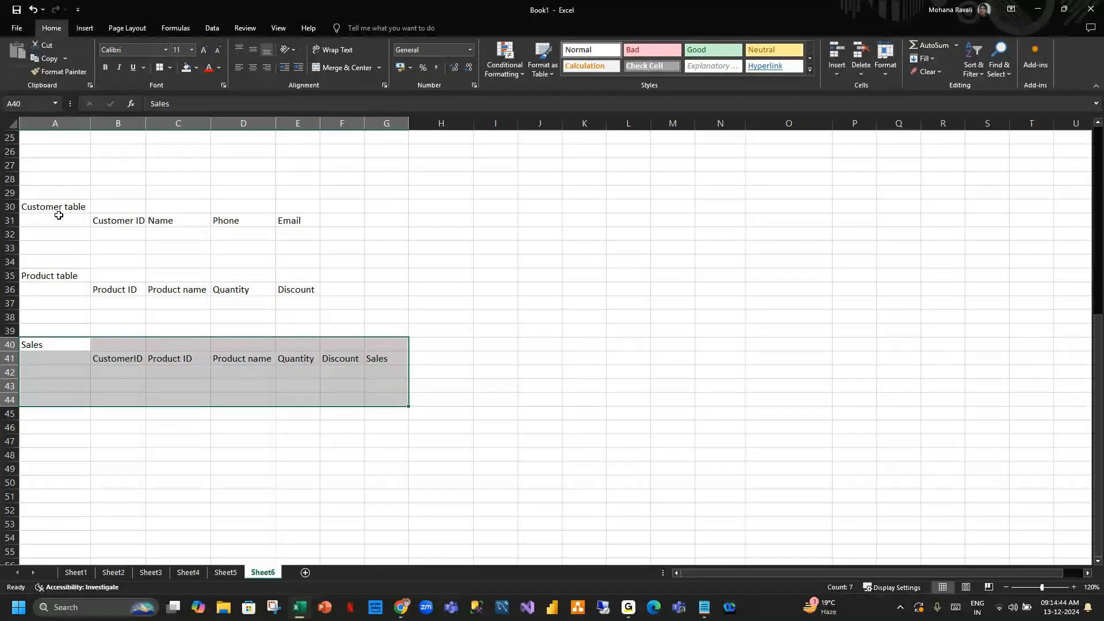
drag(57, 209, 333, 316)
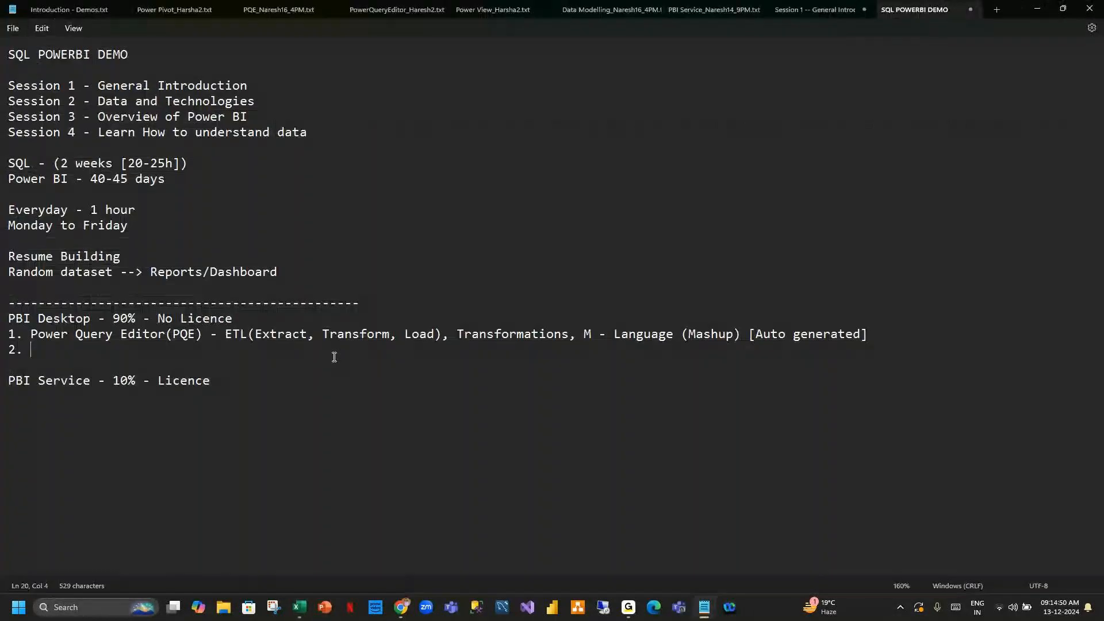
Switch to Notepad and complete item 2 as "Data Modelling - Relationships", starting a new line.
text(Data )
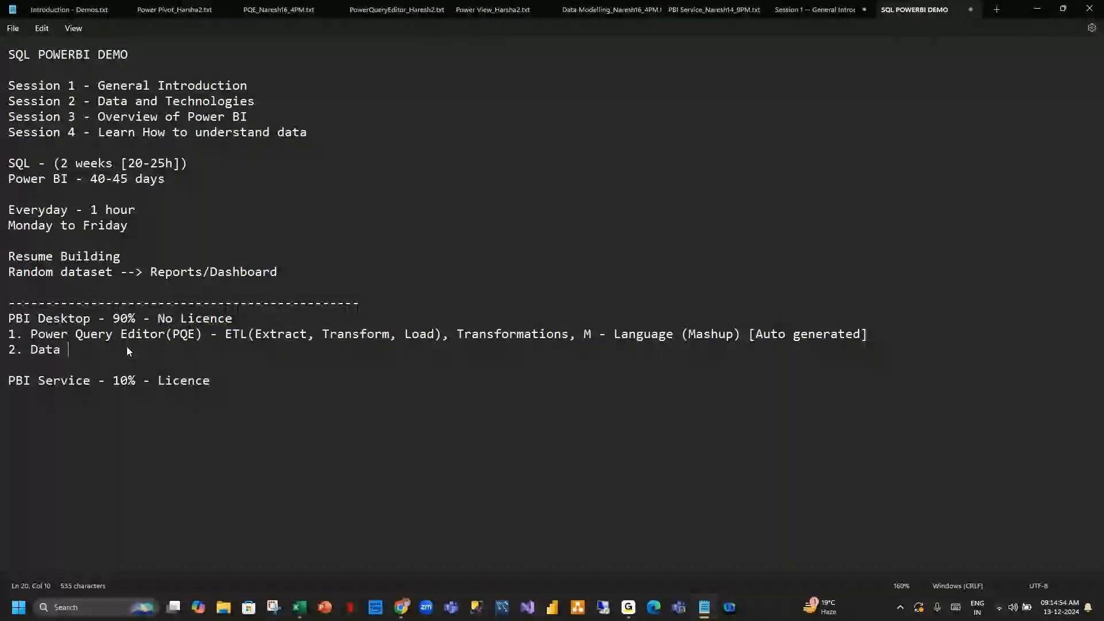
text(Modelling - Rela)
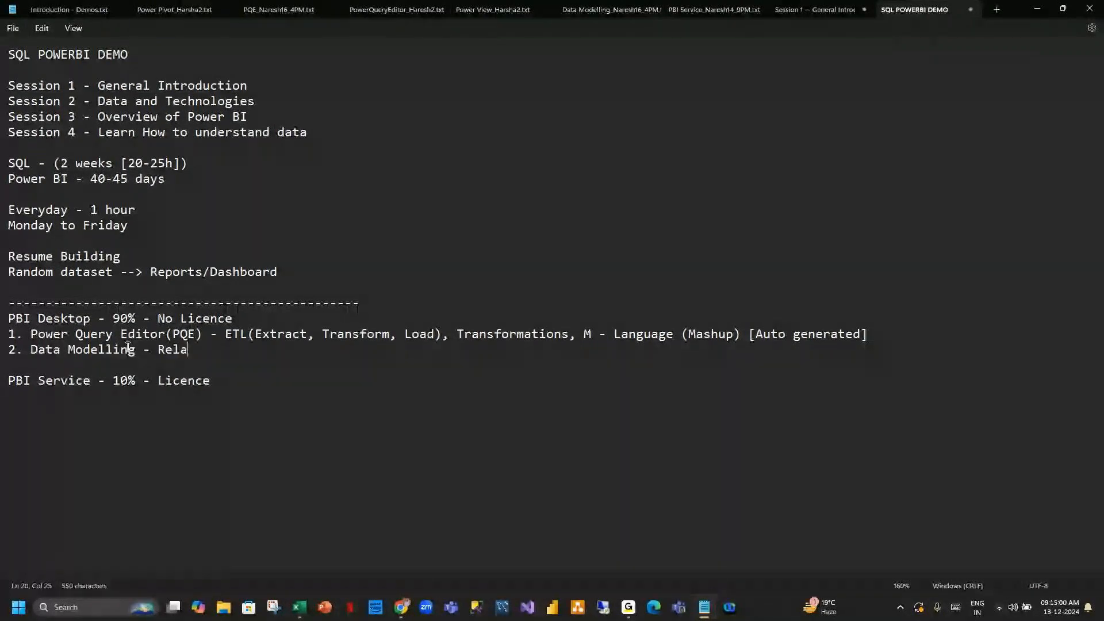
text(tionships)
key(Return)
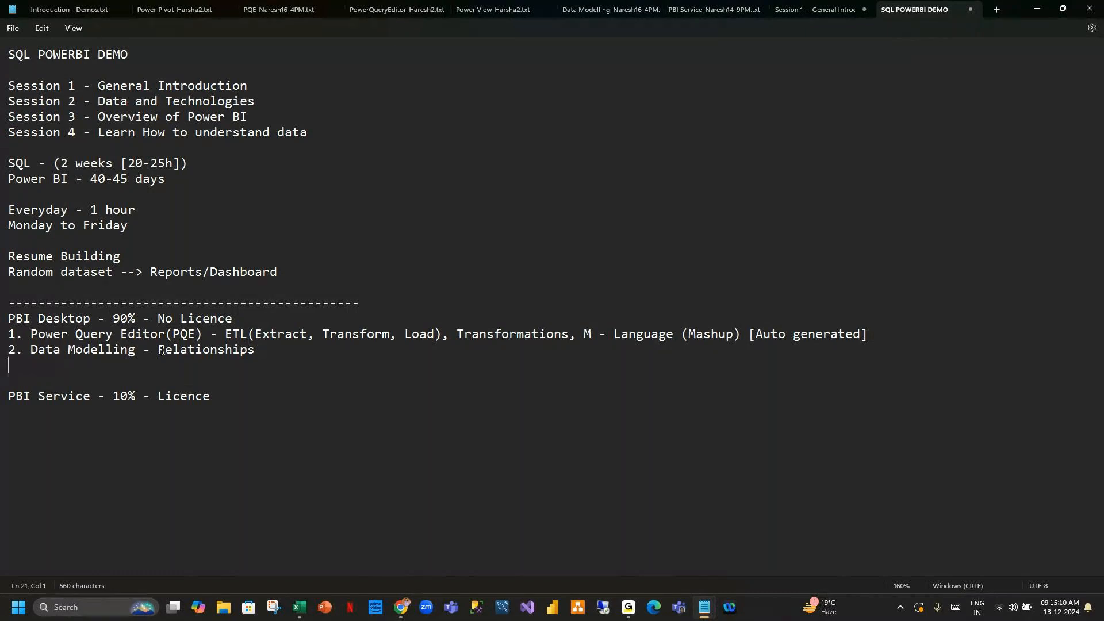
Highlight the Power Query Editor and Data Modelling items of the PBI Desktop list to review them.
drag(9, 350, 271, 352)
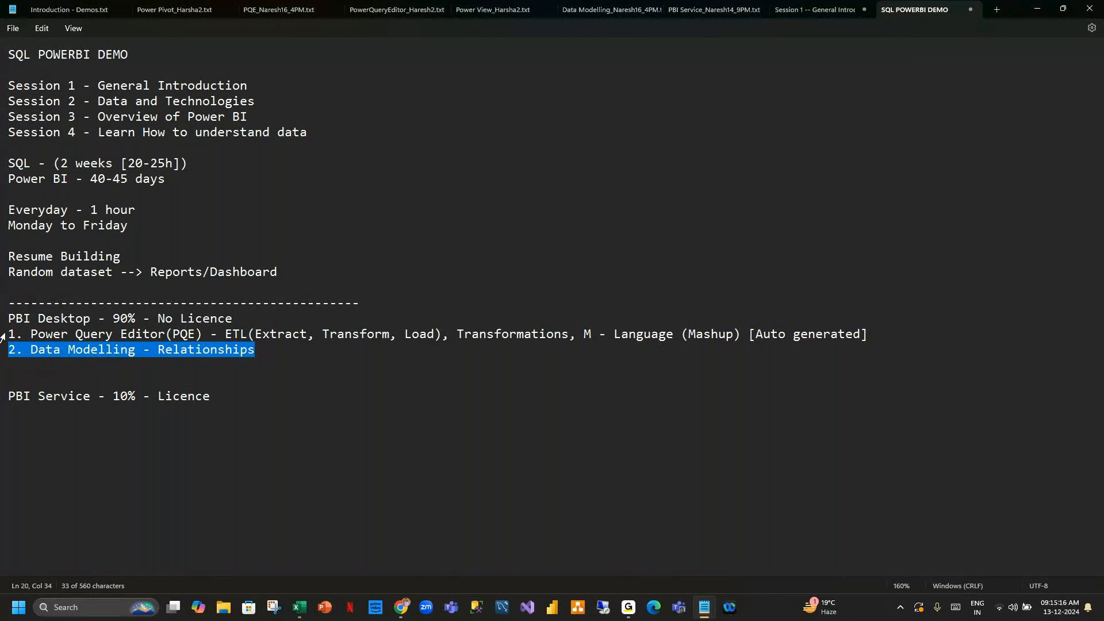
click(4, 337)
click(261, 350)
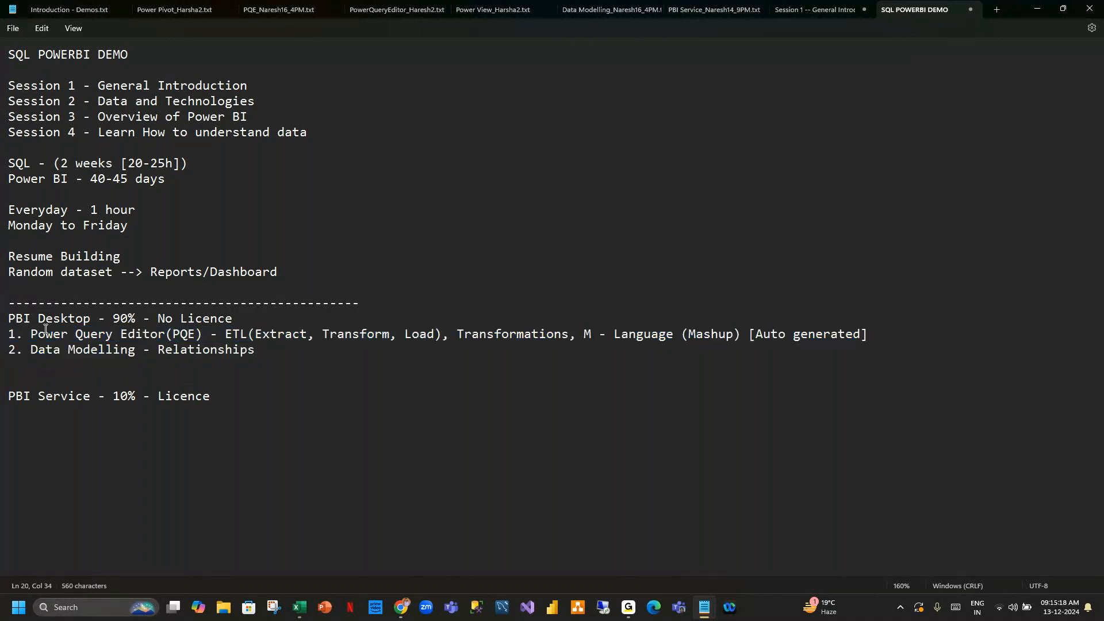
drag(9, 335, 868, 338)
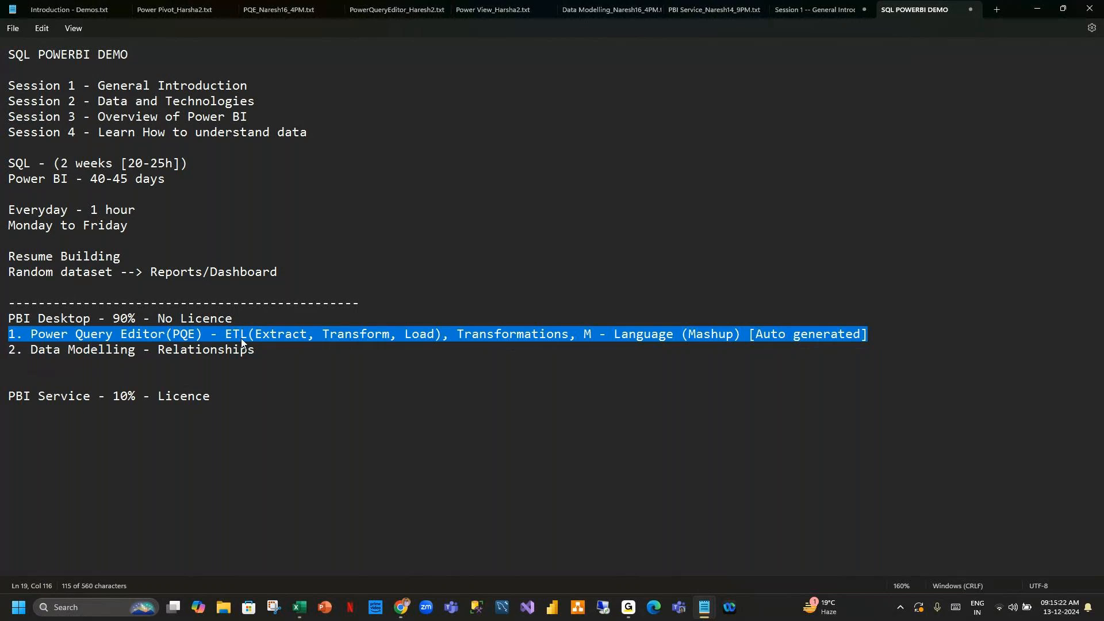
drag(6, 350, 255, 354)
click(271, 353)
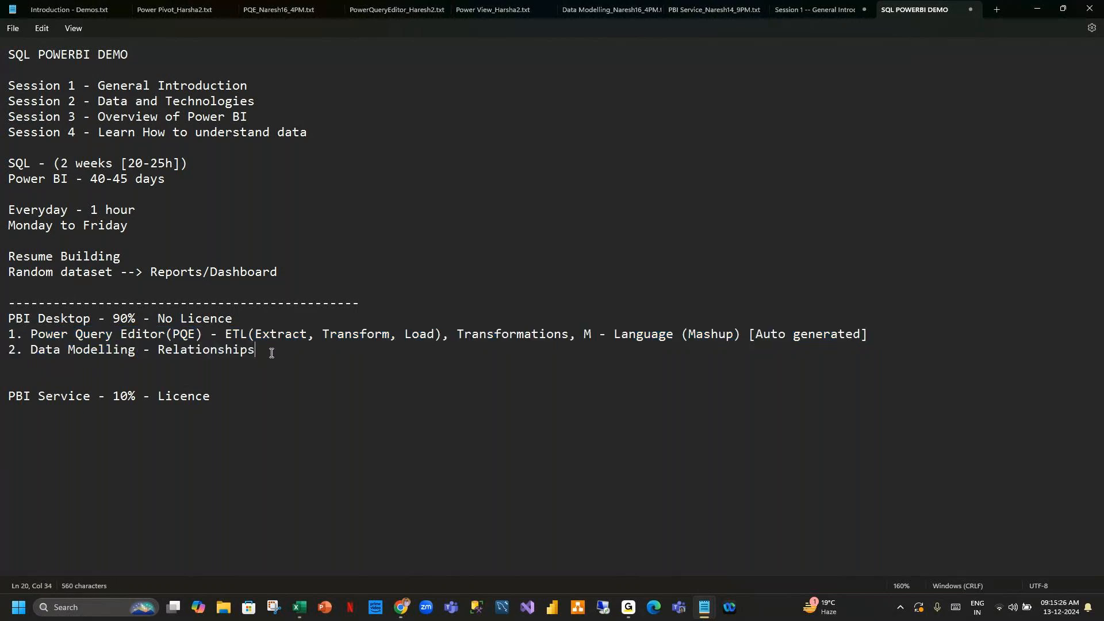
Add a new line numbered "3" below the Data Modelling item.
key(Return)
text(3.)
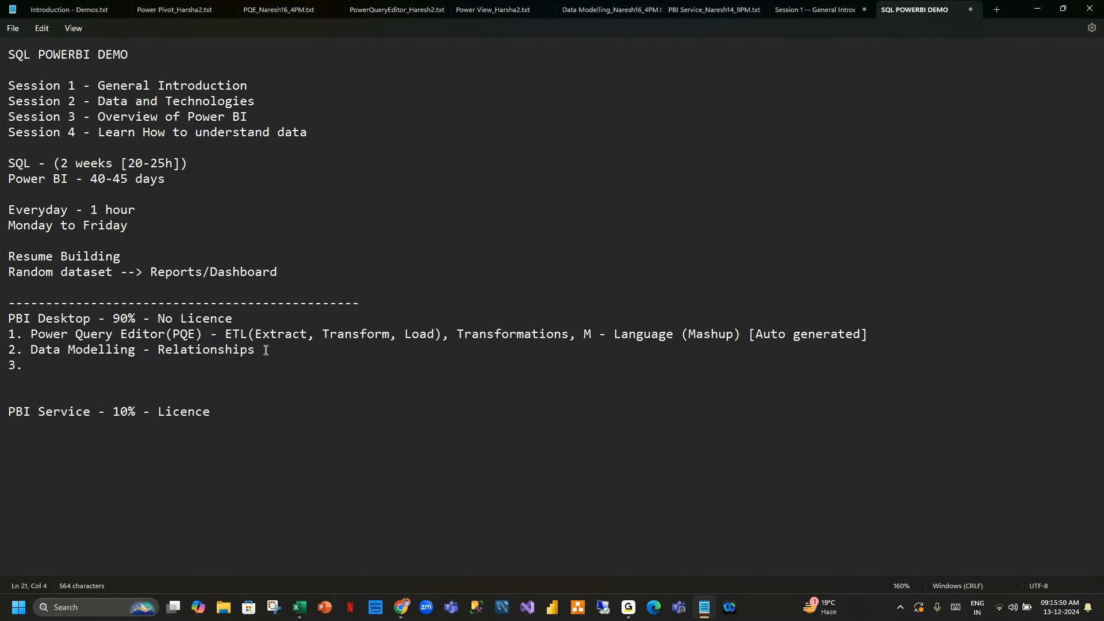
drag(30, 334, 807, 343)
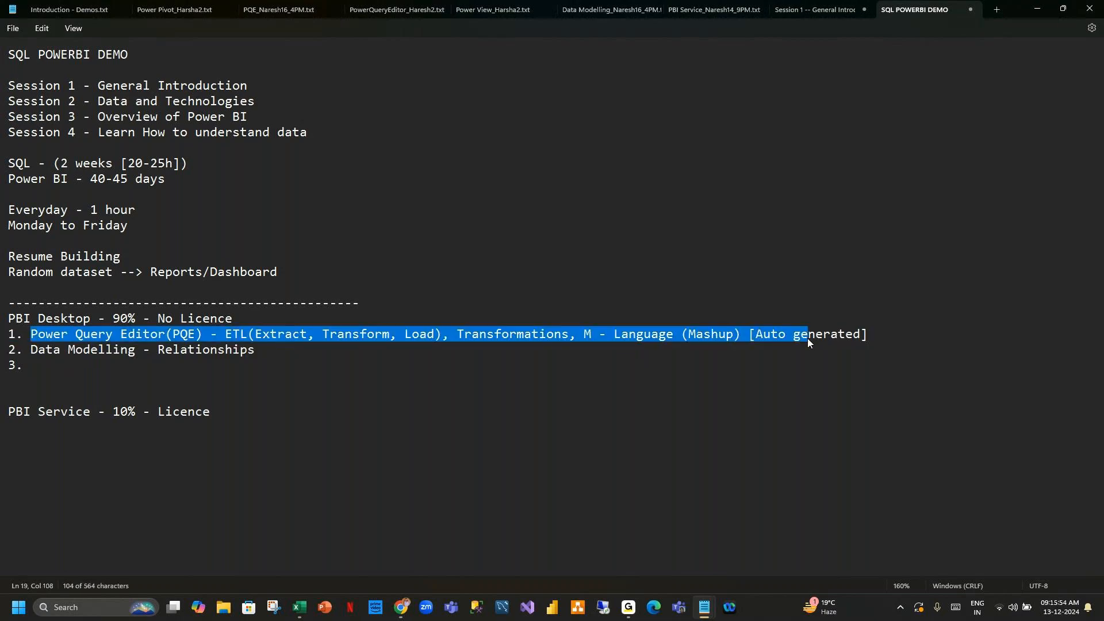
drag(30, 351, 262, 357)
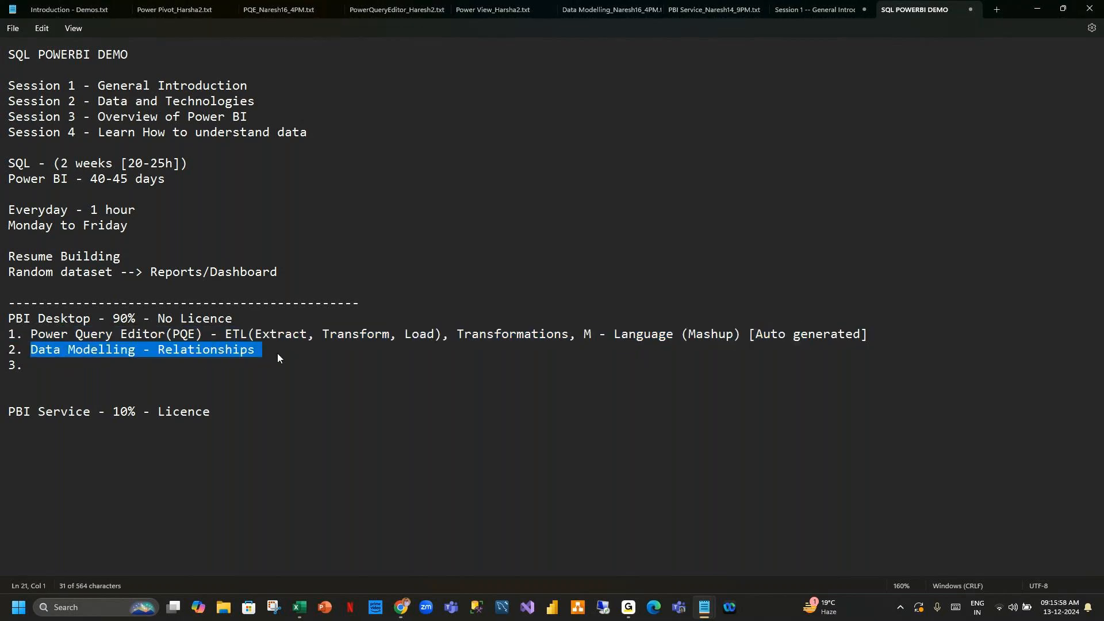
click(176, 368)
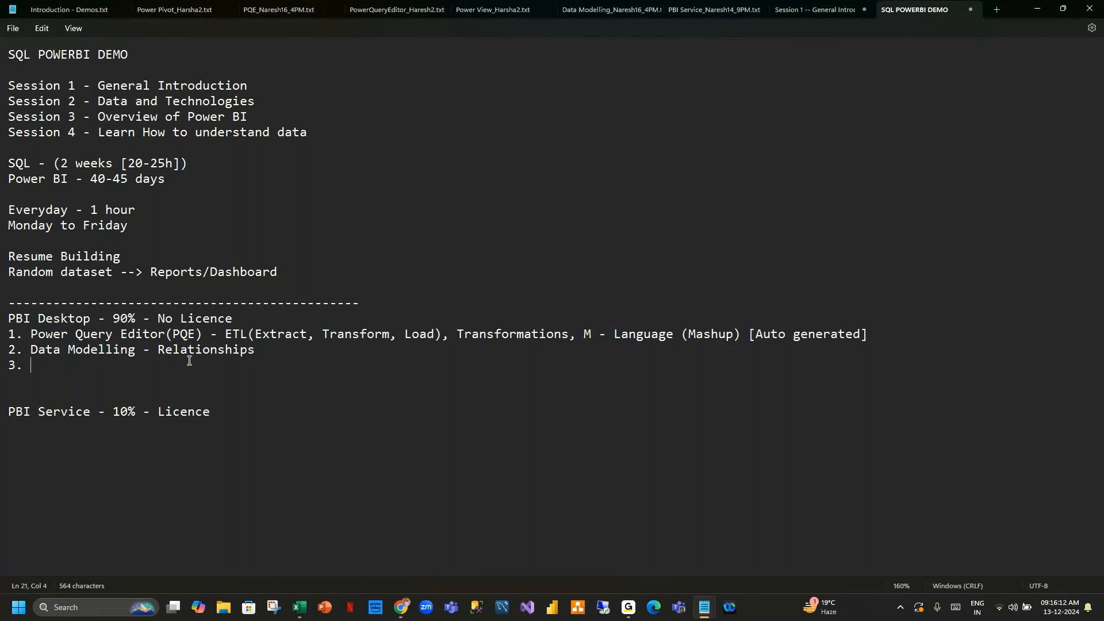
Enter "Power Pivot/ Table View" as item 3.
text(Power Pivot/ Table vI)
key(BackSpace)
key(BackSpace)
text(View)
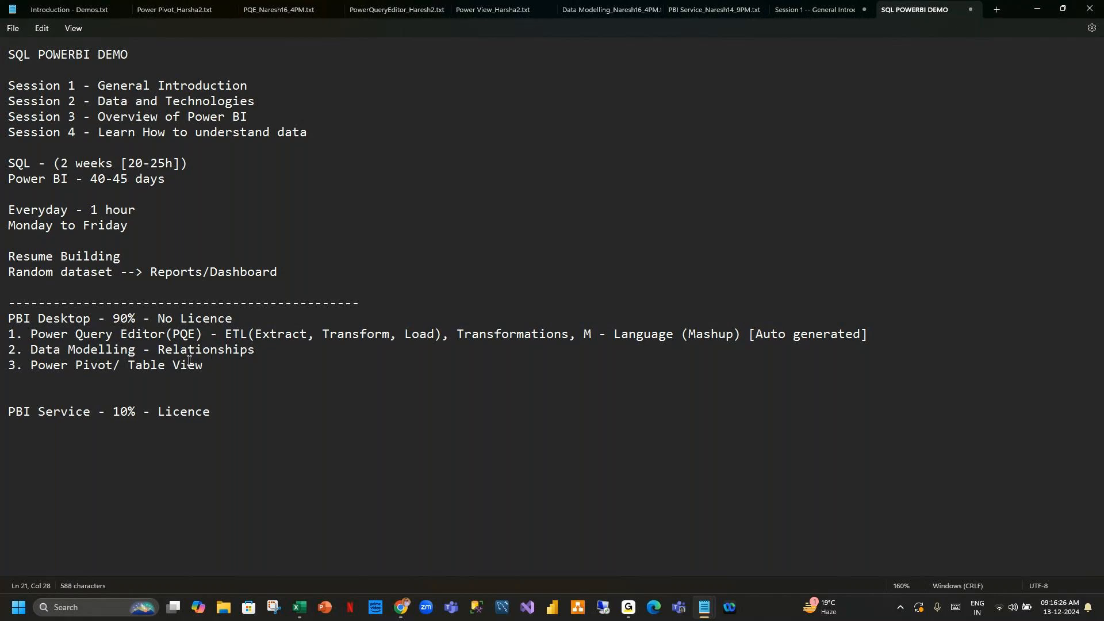
text( - Transformations, Calcu)
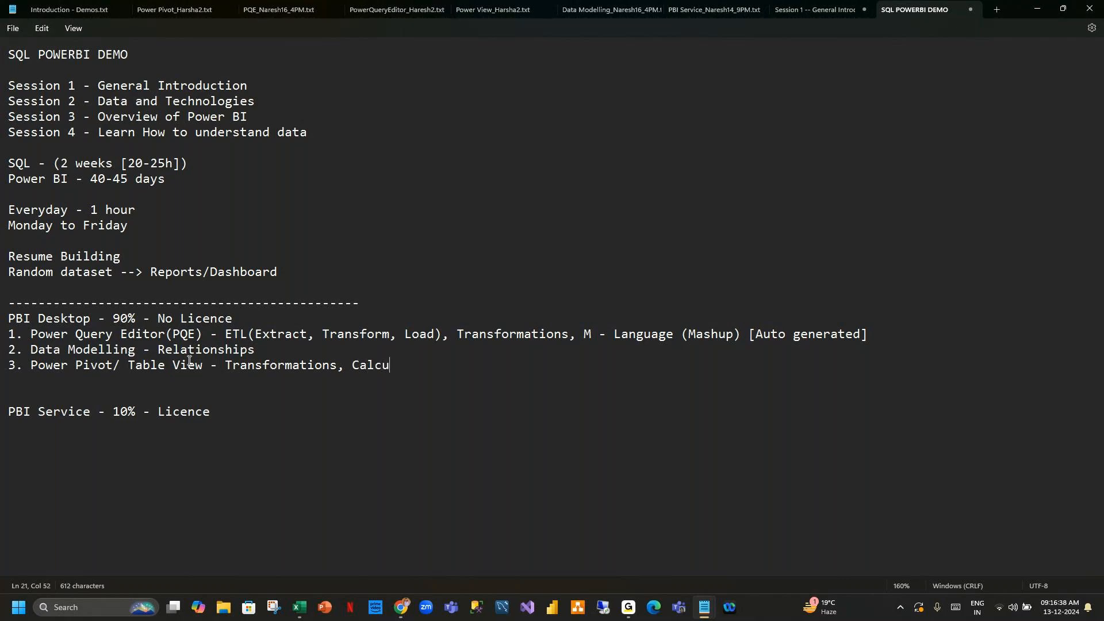
Extend item 3 with " - Transformations, Calculations,".
text(lations, Ne)
Continue item 3 with "New column, new table, new measures".
key(BackSpace)
text(w column, )
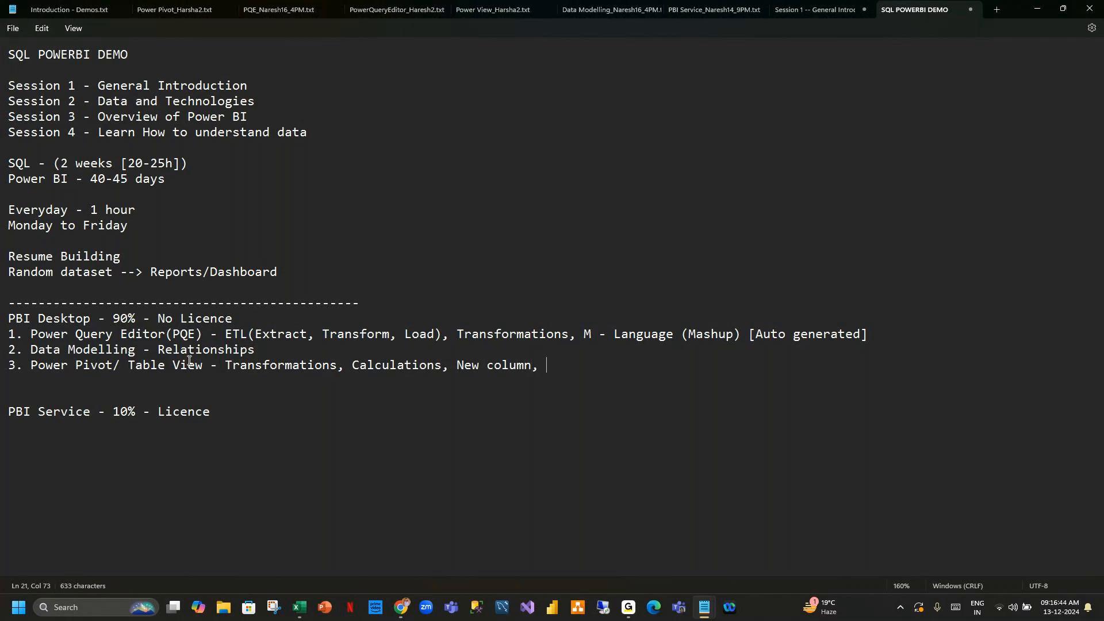
text(new table, new measures)
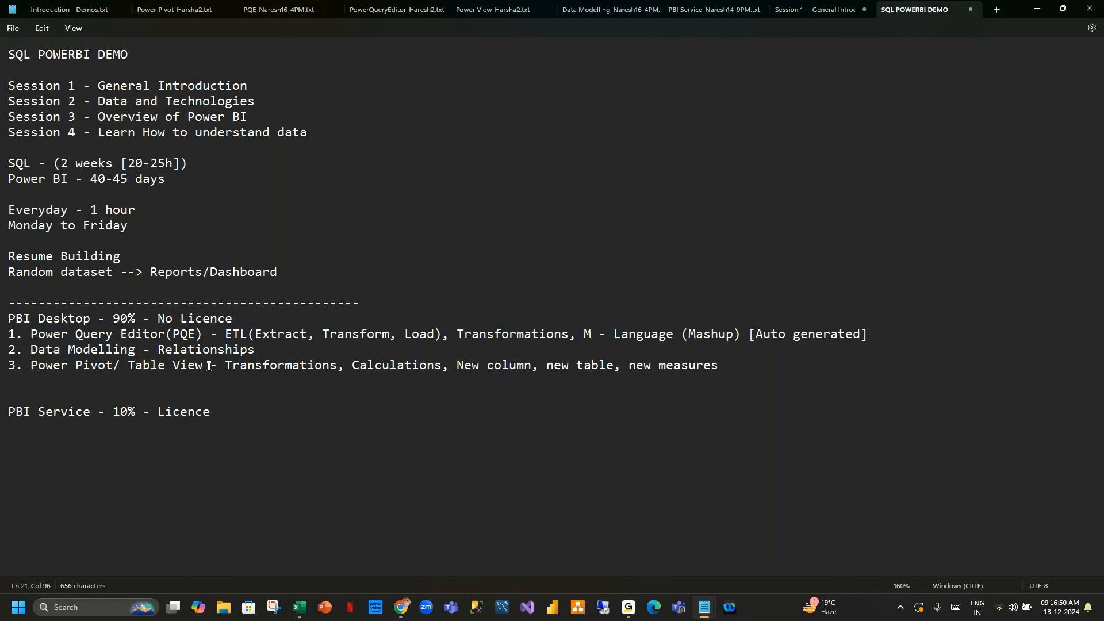
Append ", DAX [Data Analysis Expression]" to item 3.
drag(353, 364, 471, 363)
click(746, 366)
text(, DAX (Data Analy)
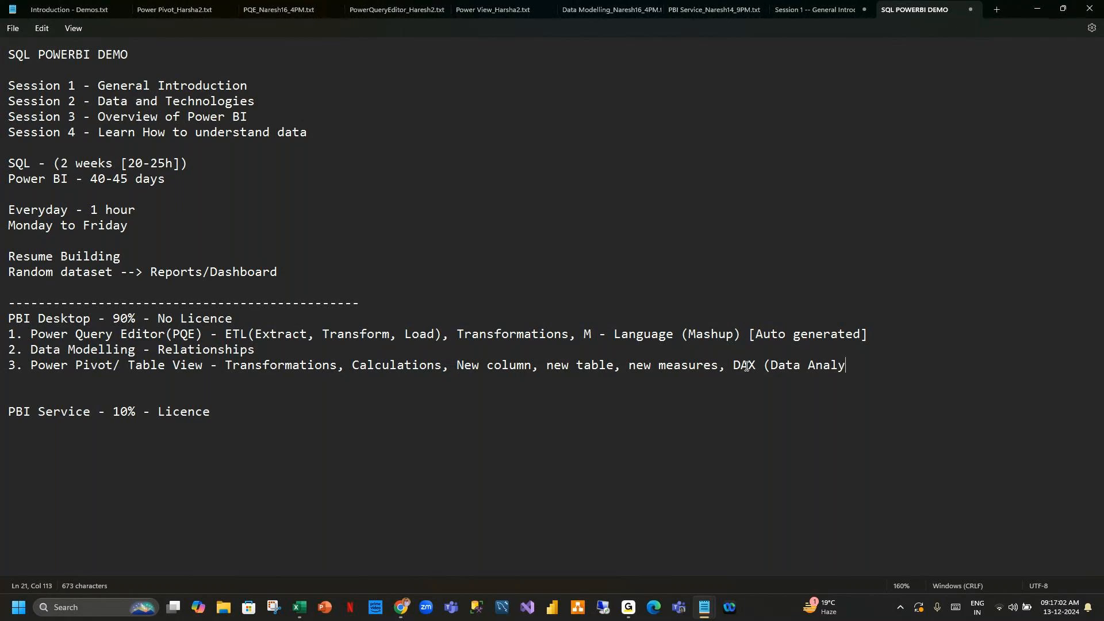
text(sis Expression])
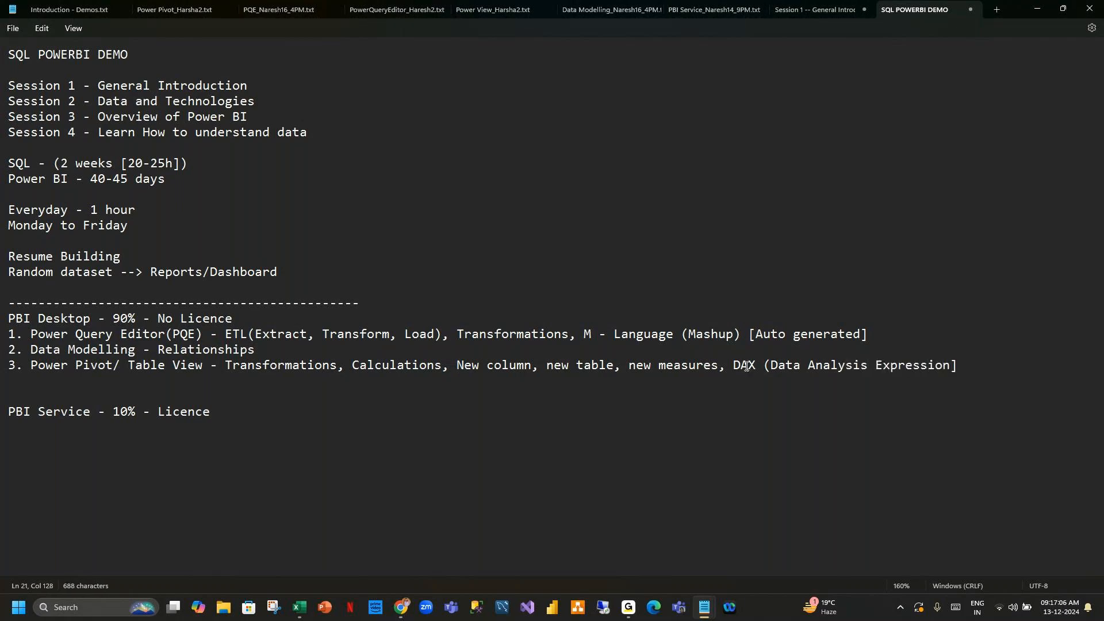
click(770, 366)
key(BackSpace)
text([)
Start a new line after item 3.
click(580, 338)
drag(581, 337, 887, 343)
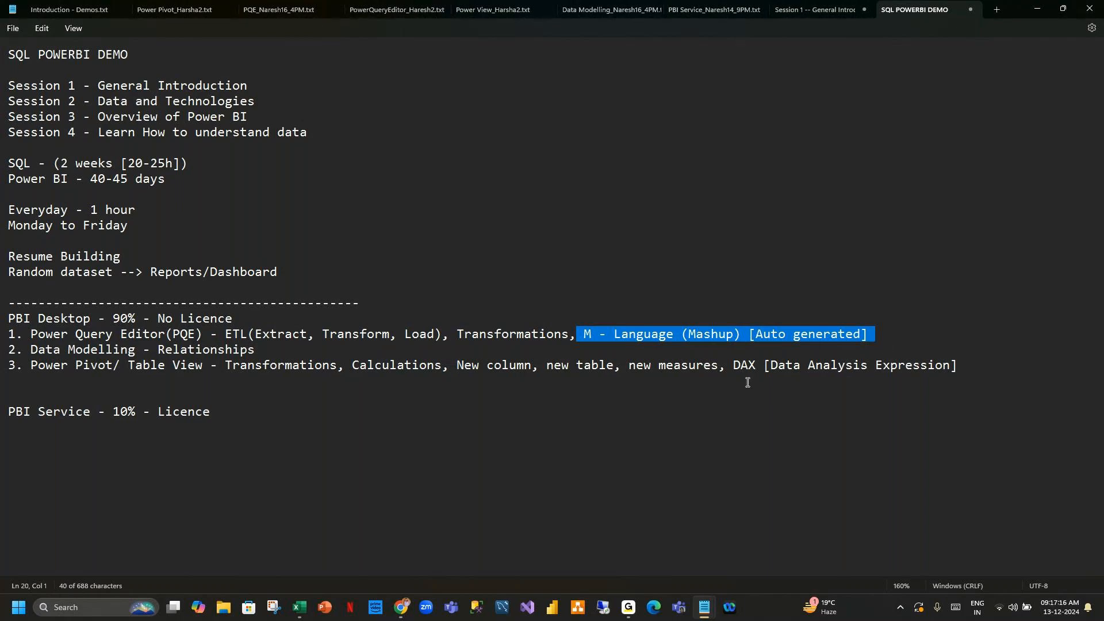
drag(737, 364, 983, 374)
click(983, 374)
key(Return)
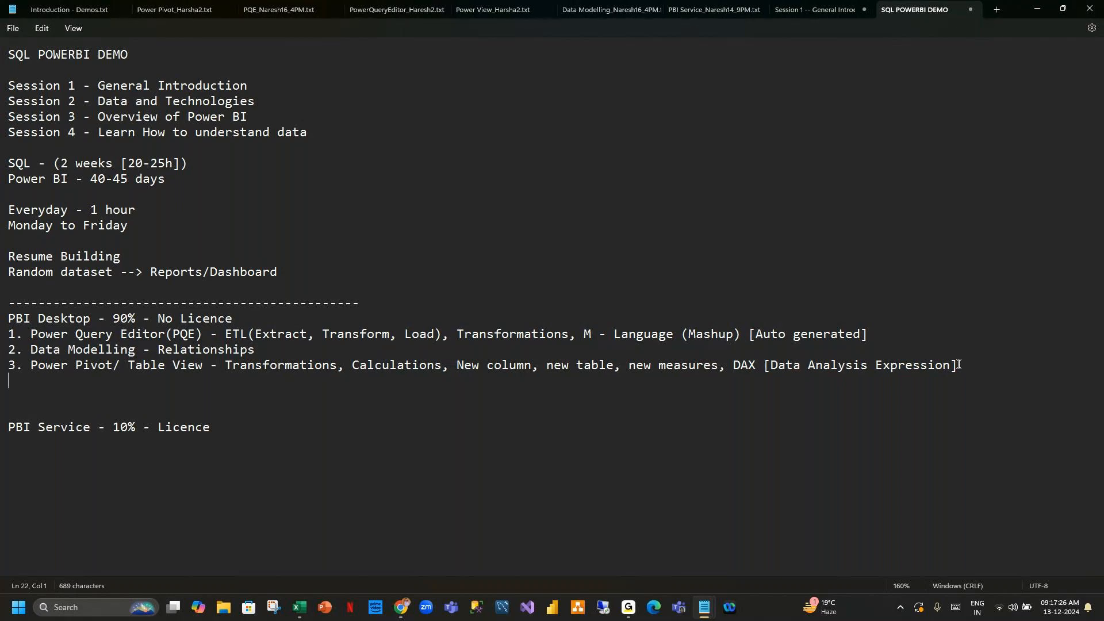
Enter item "4. Power View - Visuals/Reports".
text(4. P)
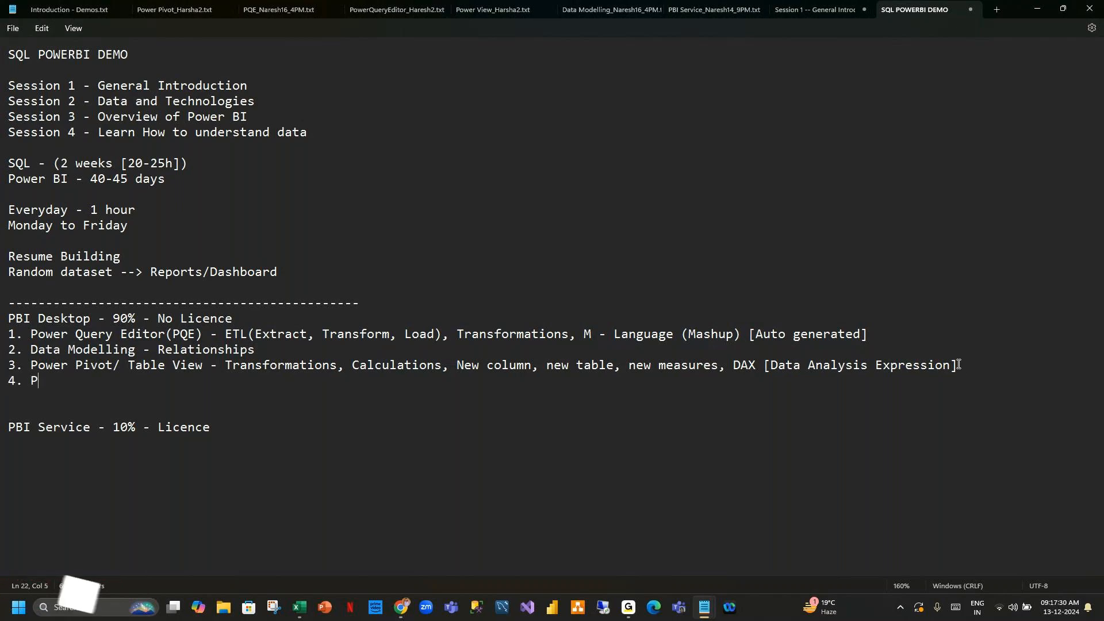
text(ower Vi)
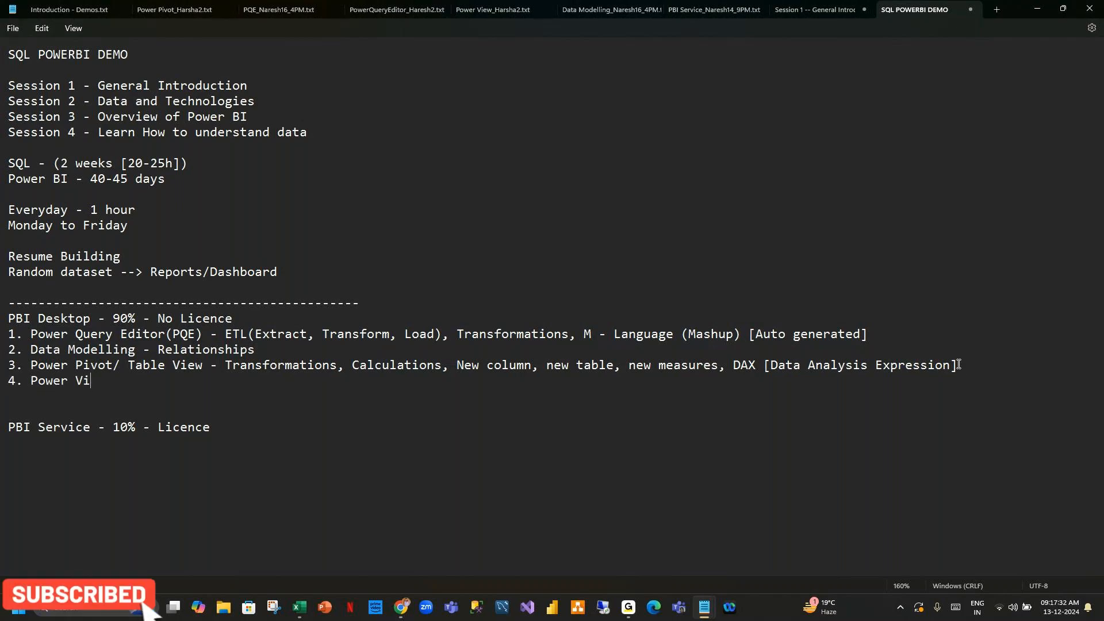
text(ew -)
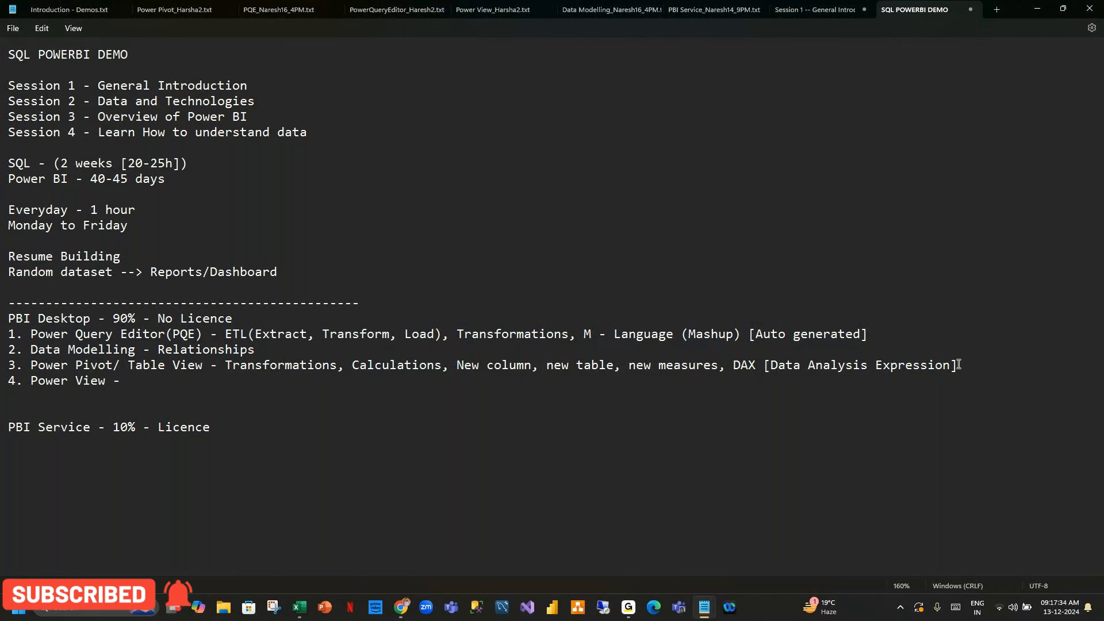
text( Visua)
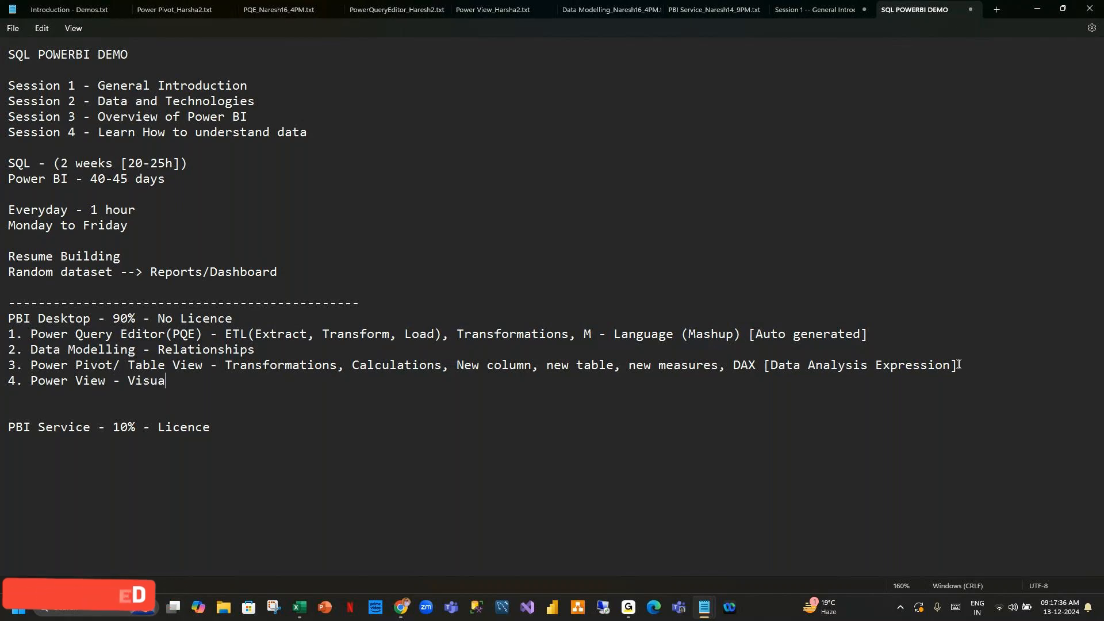
key(BackSpace)
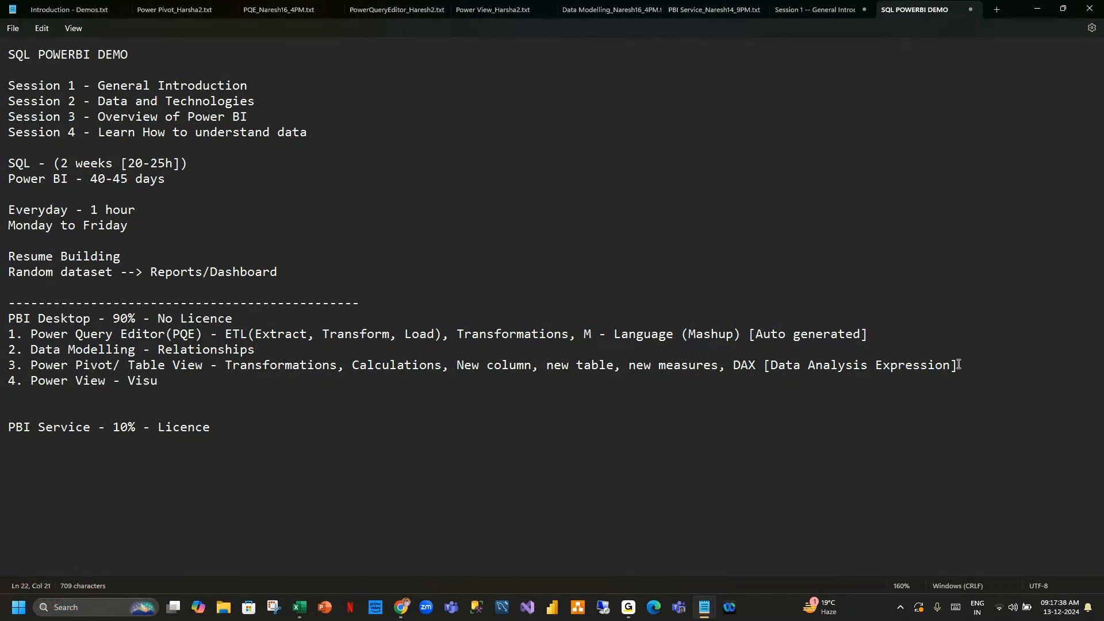
text(als/Reports)
Remove the extra blank line between item 4 and the PBI Service line.
click(162, 412)
key(BackSpace)
drag(243, 385, 15, 337)
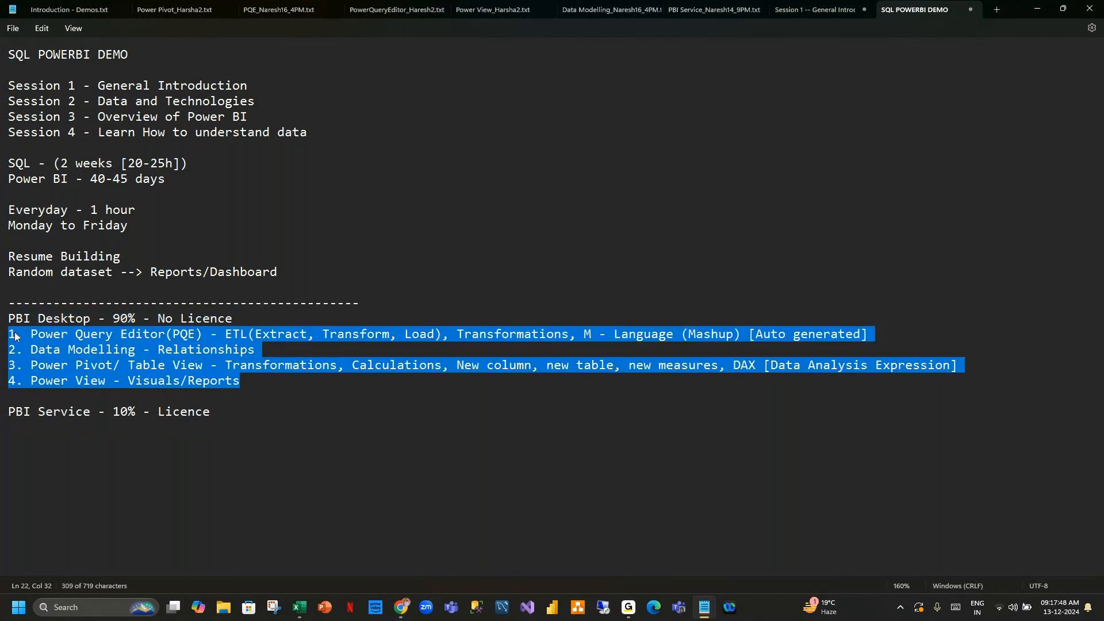
click(255, 385)
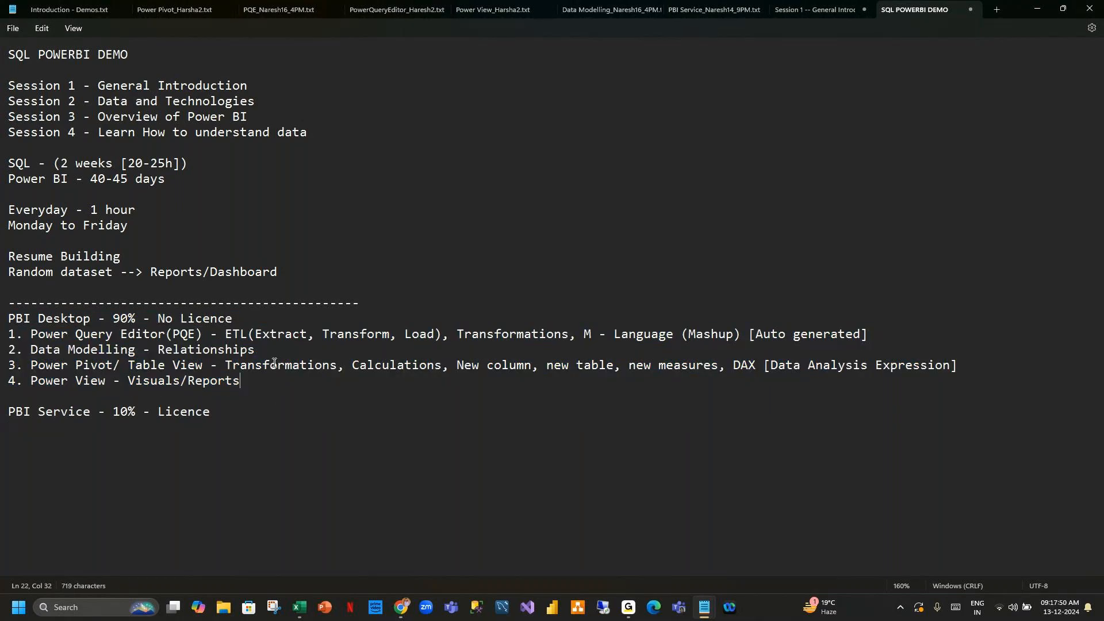
Append "--> Share to Clients/End users" to the PBI Service line.
click(229, 412)
text(-->)
drag(241, 381, 4, 334)
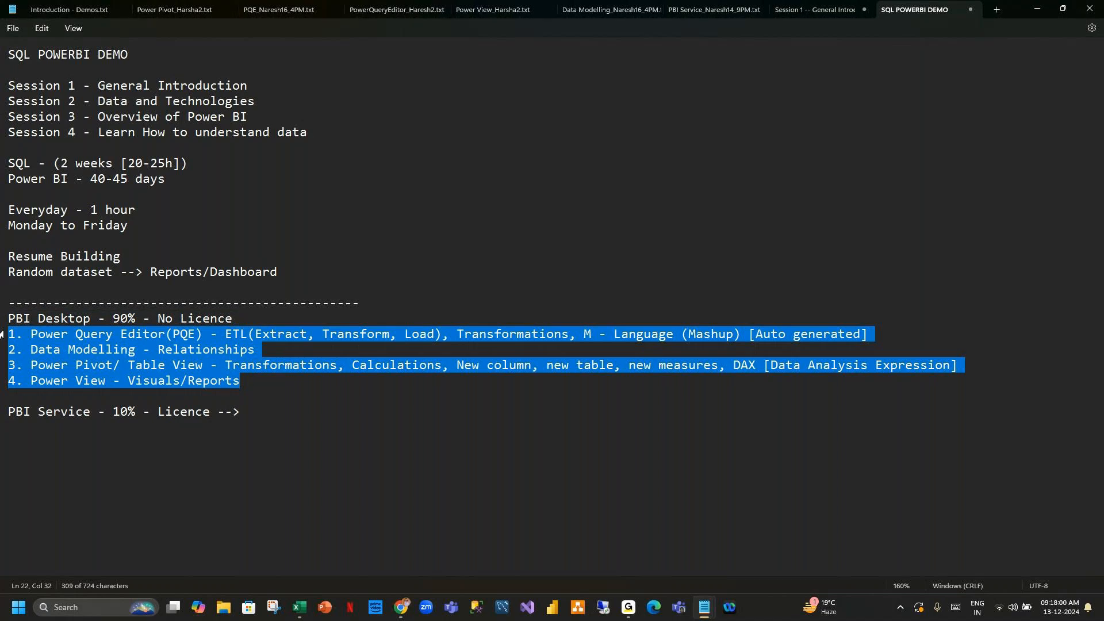
click(265, 412)
text(Share to )
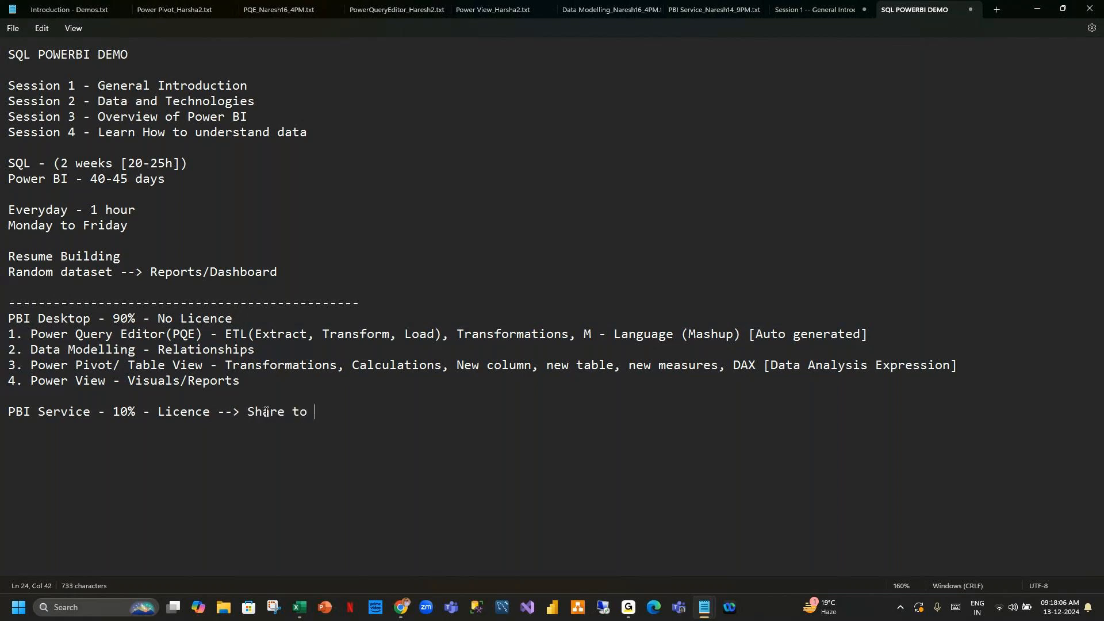
text(Clinets/E)
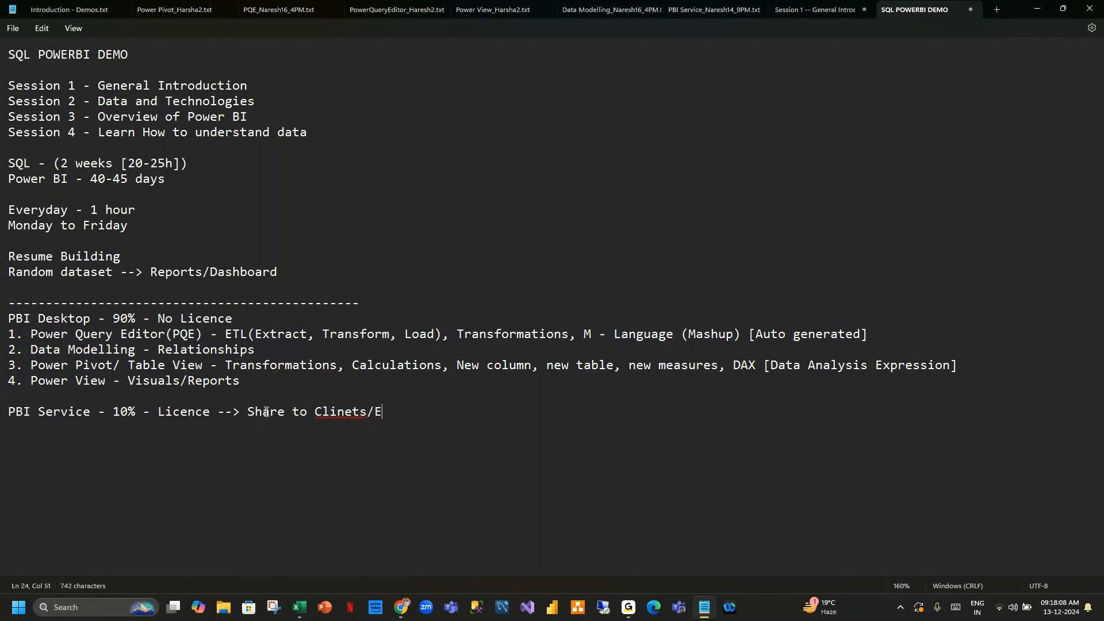
text(ndusers)
Correct the spelling of "Clients" on the PBI Service line.
click(351, 411)
key(BackSpace)
text(e)
right_click(400, 413)
click(397, 434)
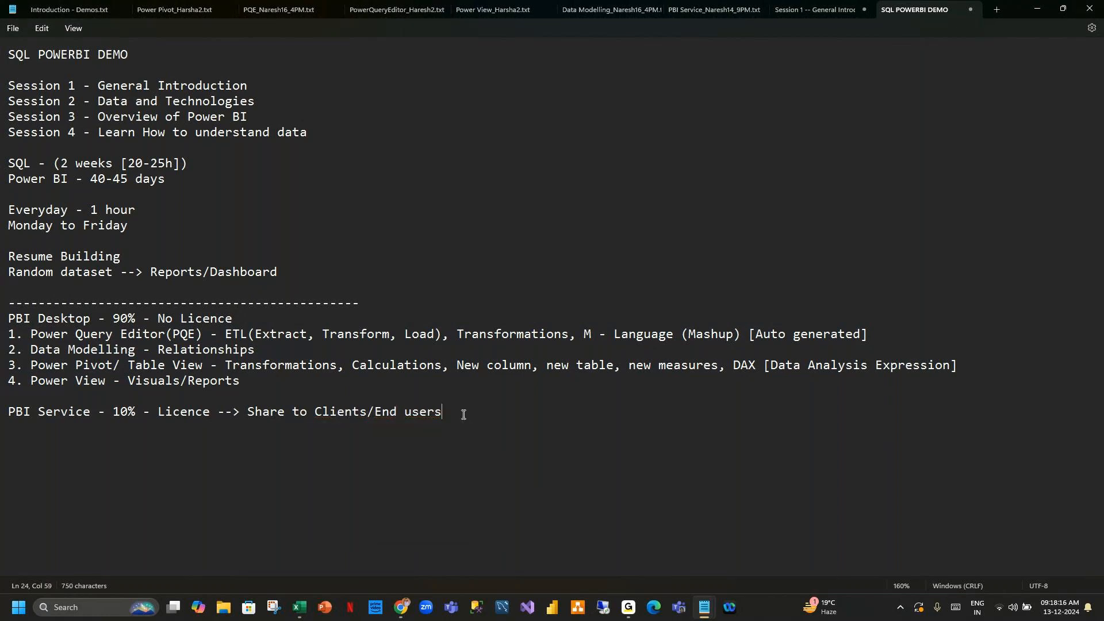
Highlight the PBI Desktop items and the PBI Service line to review the notes.
drag(441, 413, 3, 414)
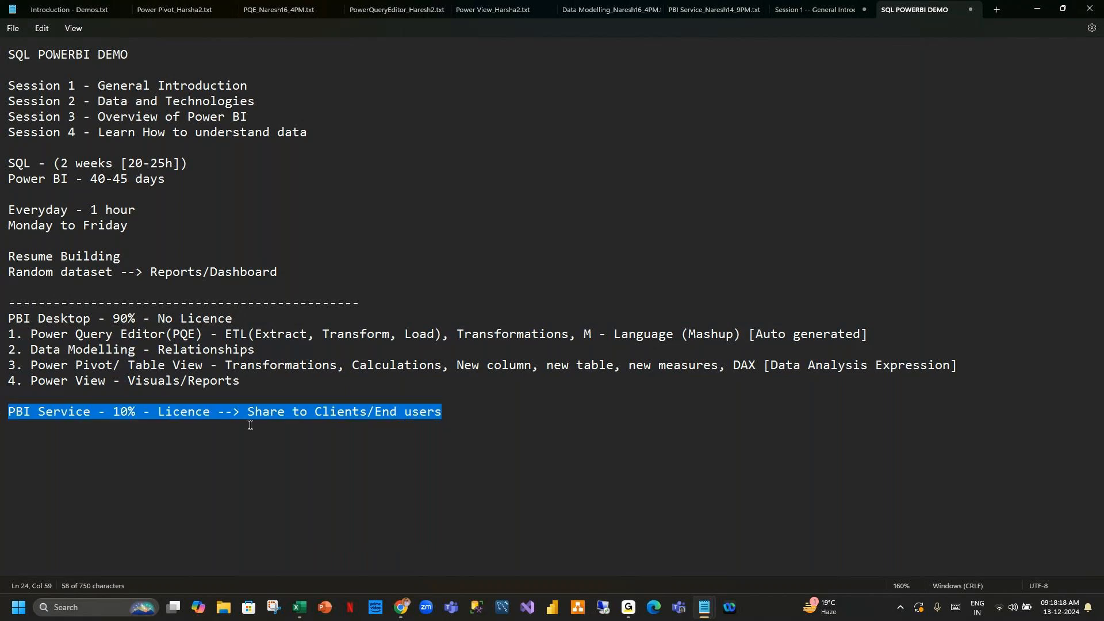
click(451, 410)
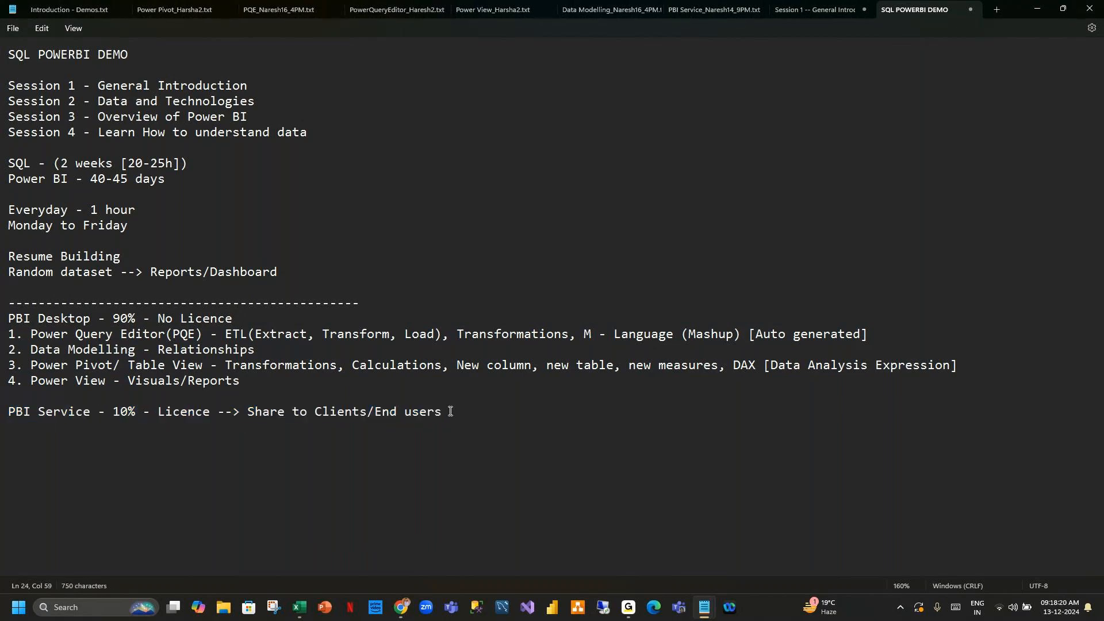
drag(442, 412, 4, 322)
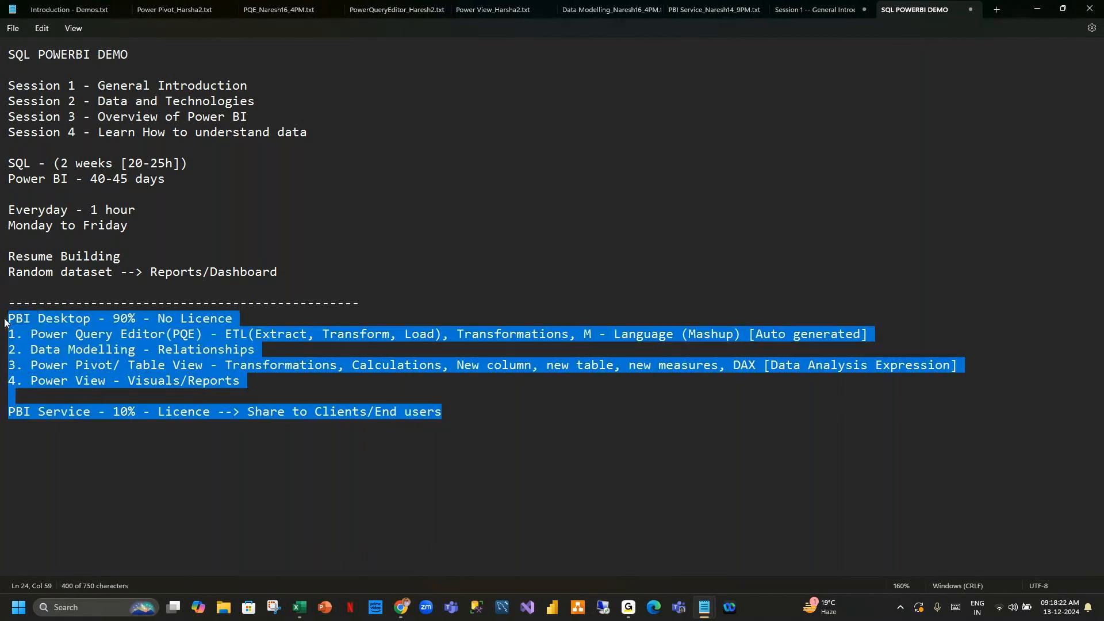
click(492, 410)
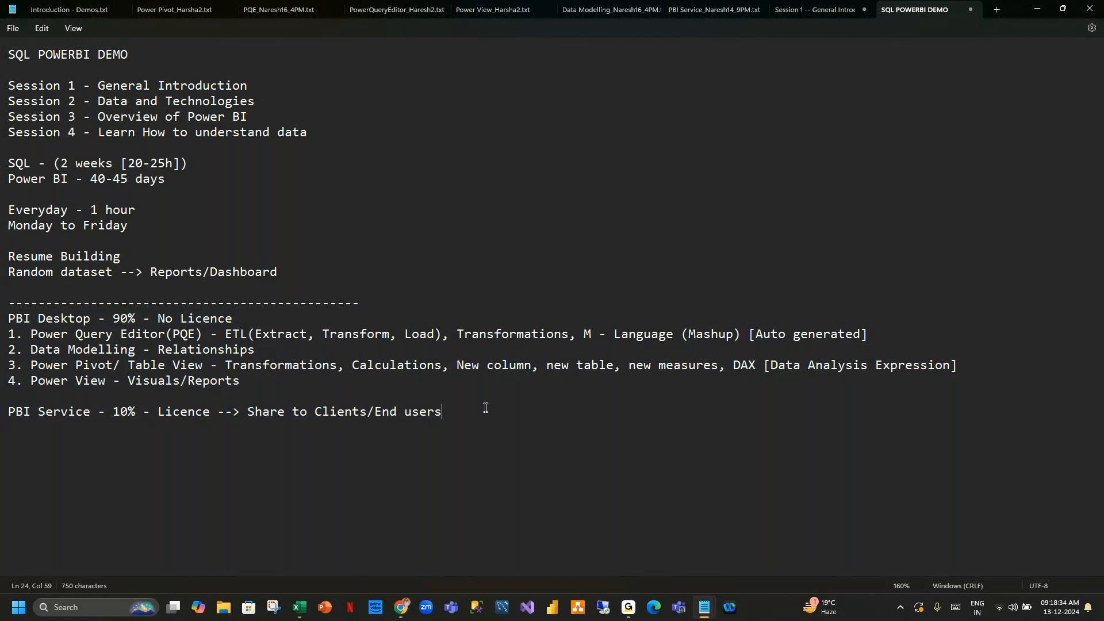
triple_click(457, 409)
shift+click(0, 389)
shift+click(3, 411)
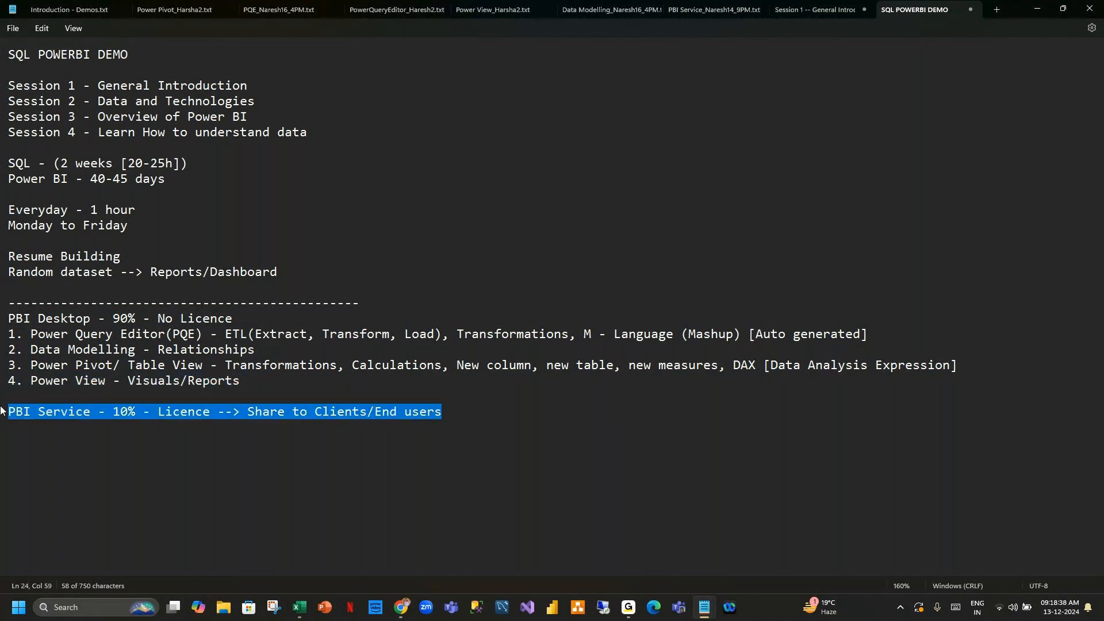
click(466, 413)
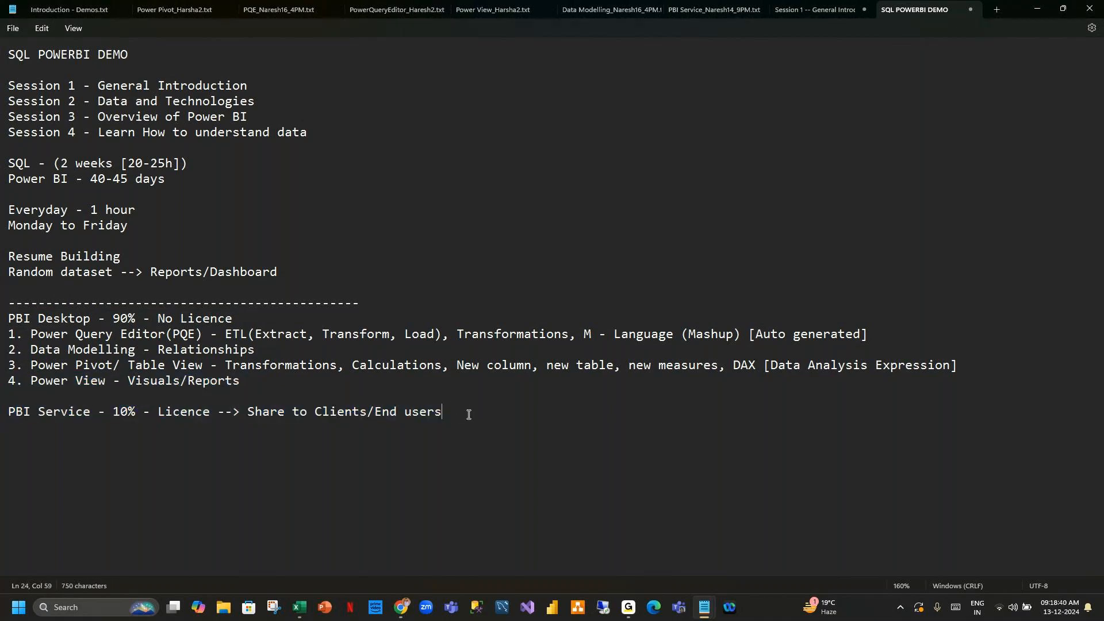
drag(243, 386, 6, 335)
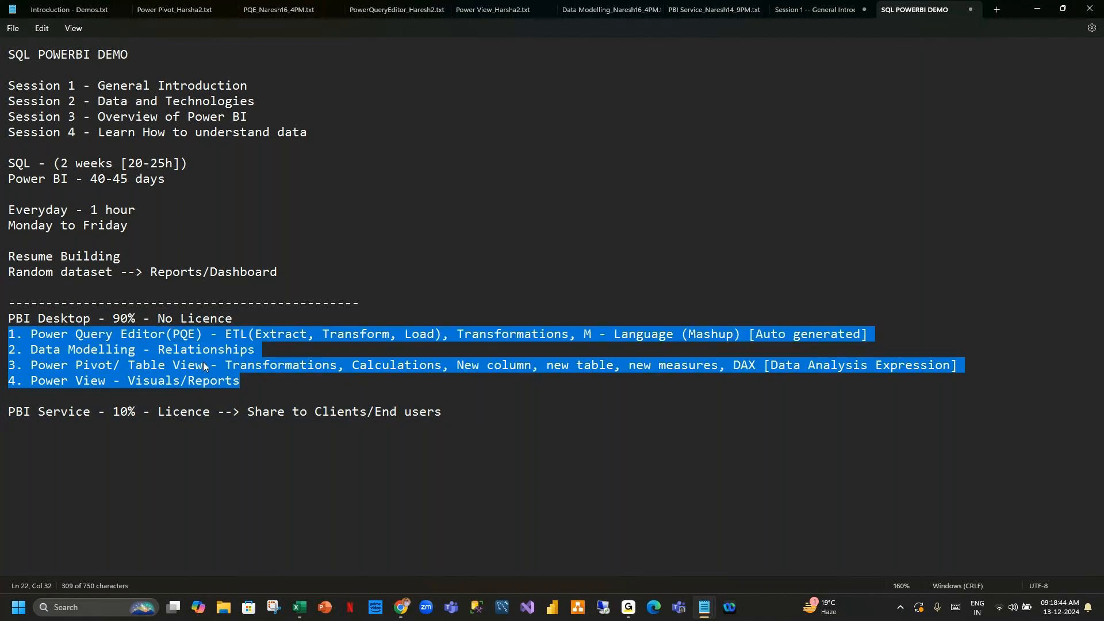
drag(241, 383, 0, 341)
click(455, 408)
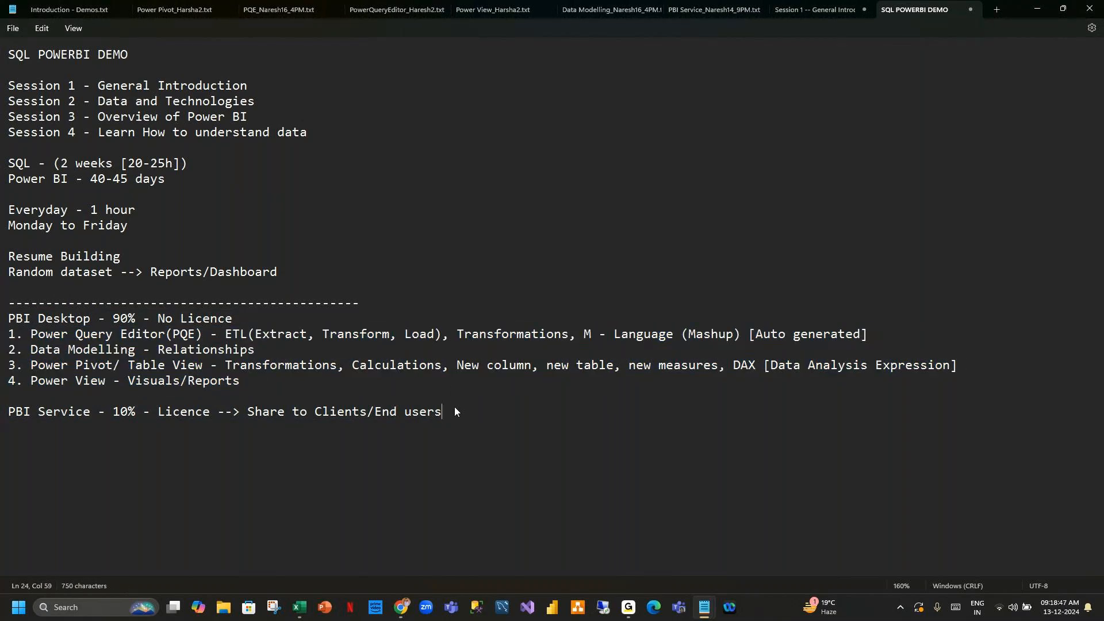
Select sections of the PBI Desktop component list and the PBI Service line while explaining the notes.
drag(446, 413, 5, 340)
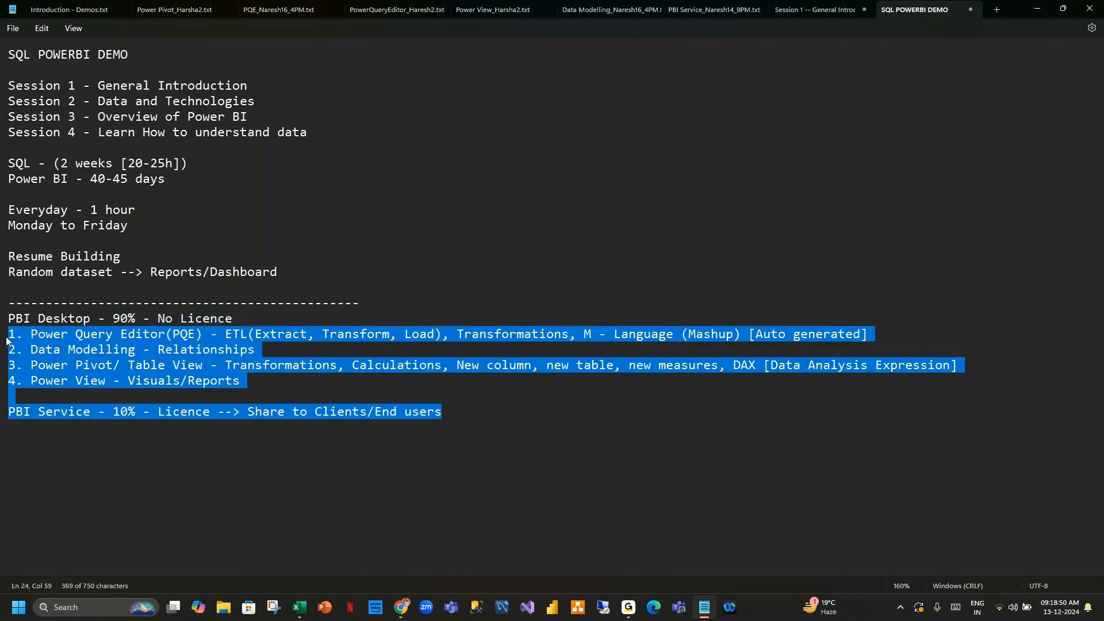
click(474, 411)
drag(250, 381, 6, 334)
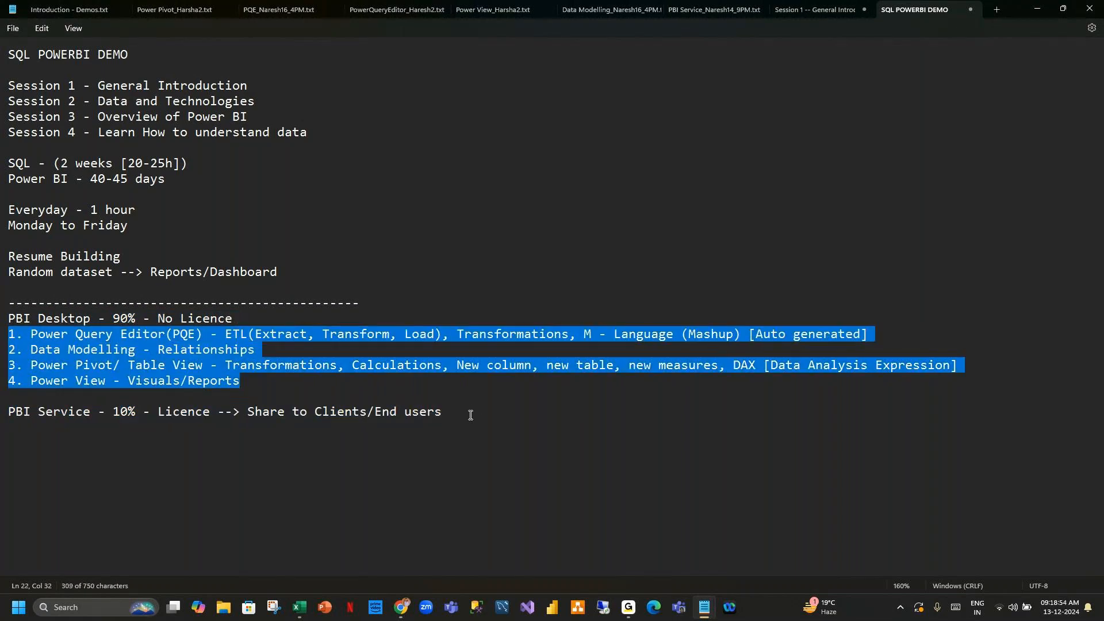
drag(470, 415, 266, 412)
click(440, 414)
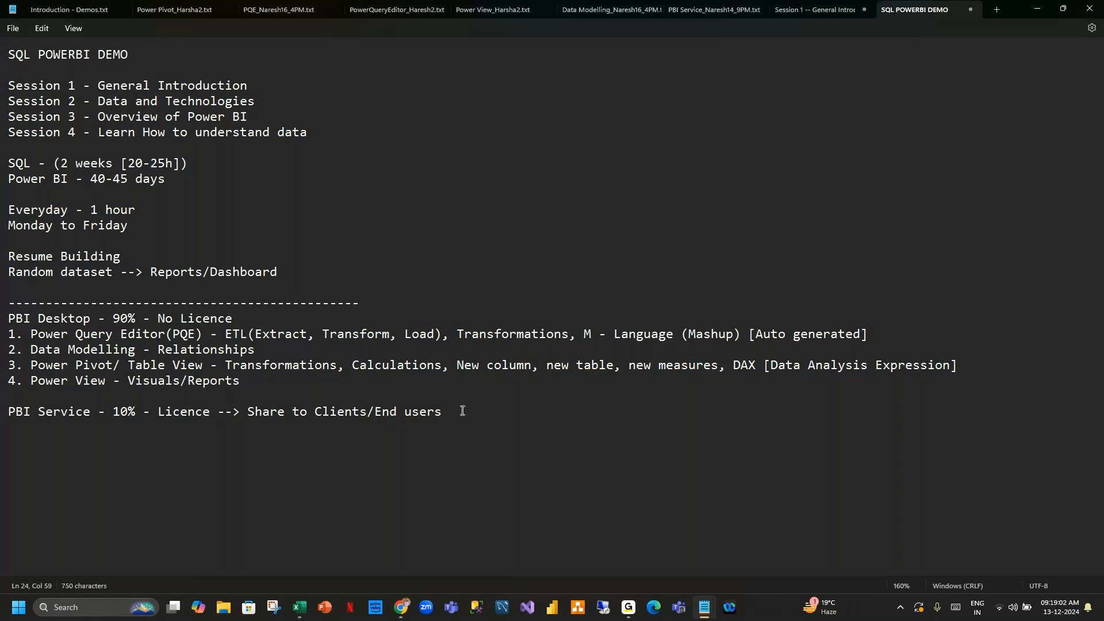
click(10, 472)
drag(447, 414, 9, 319)
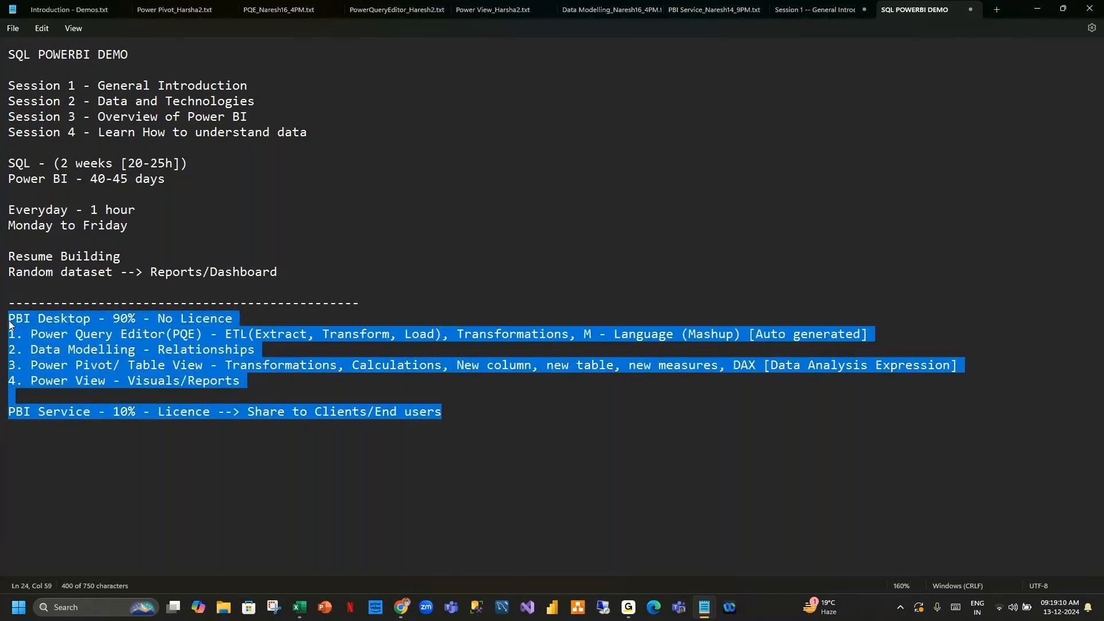
click(458, 410)
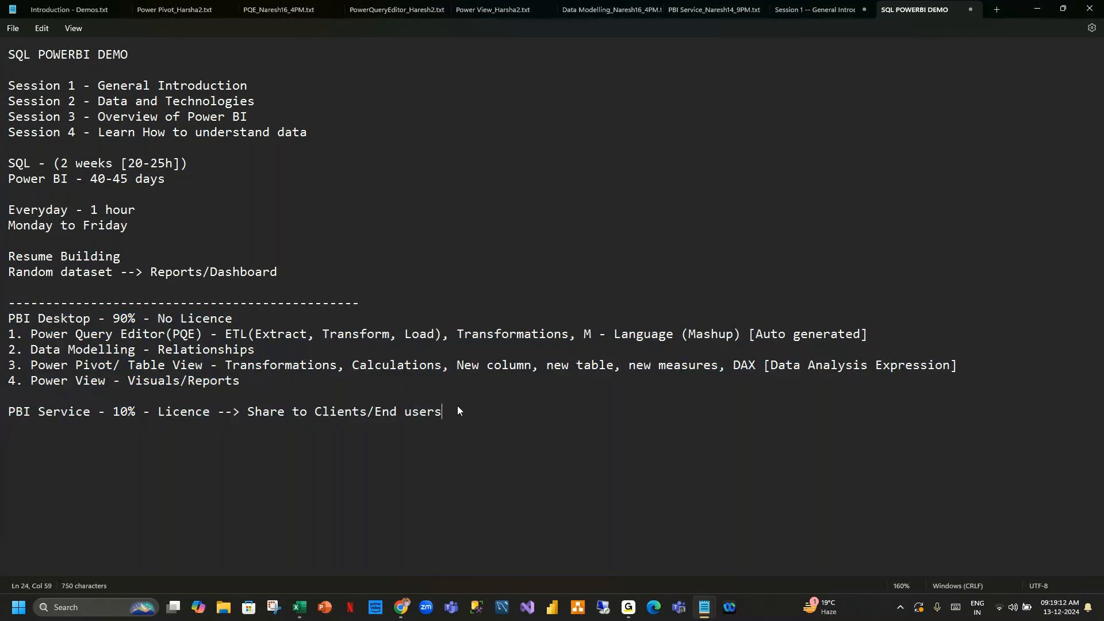
drag(445, 413, 10, 320)
click(474, 411)
Switch to Power BI Desktop, start a blank report, and discard the auto-recovered files.
click(1036, 9)
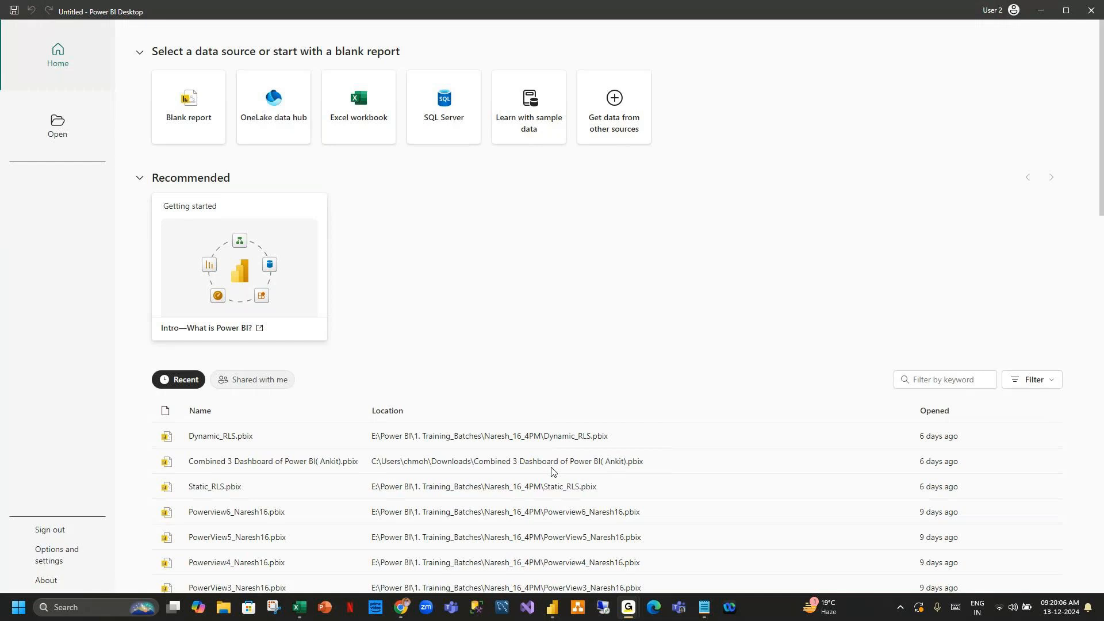
click(552, 607)
click(180, 112)
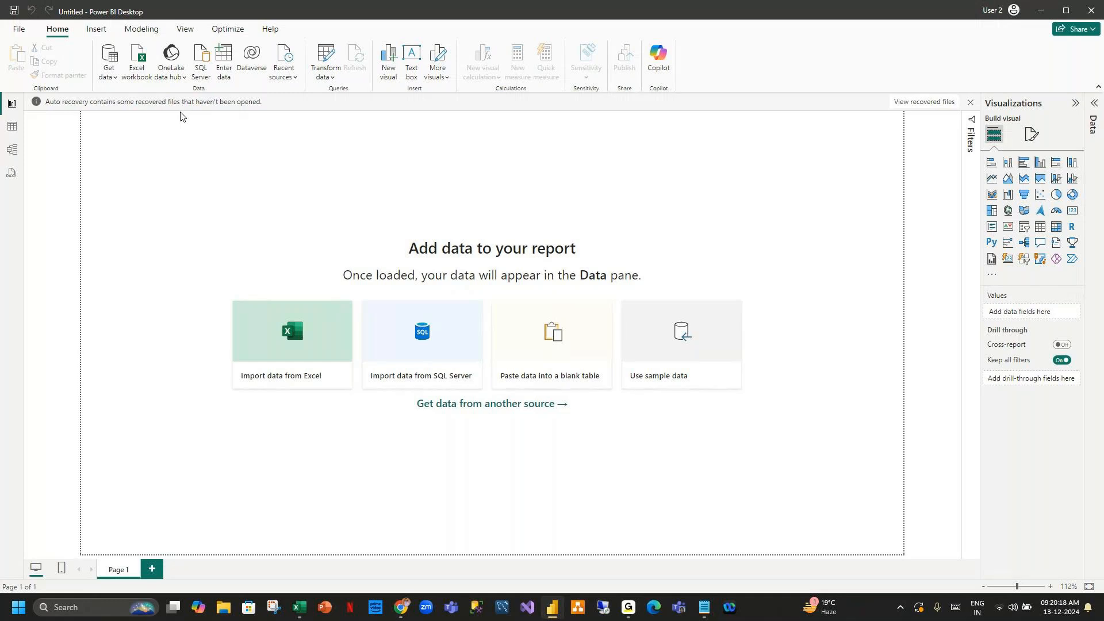
click(971, 103)
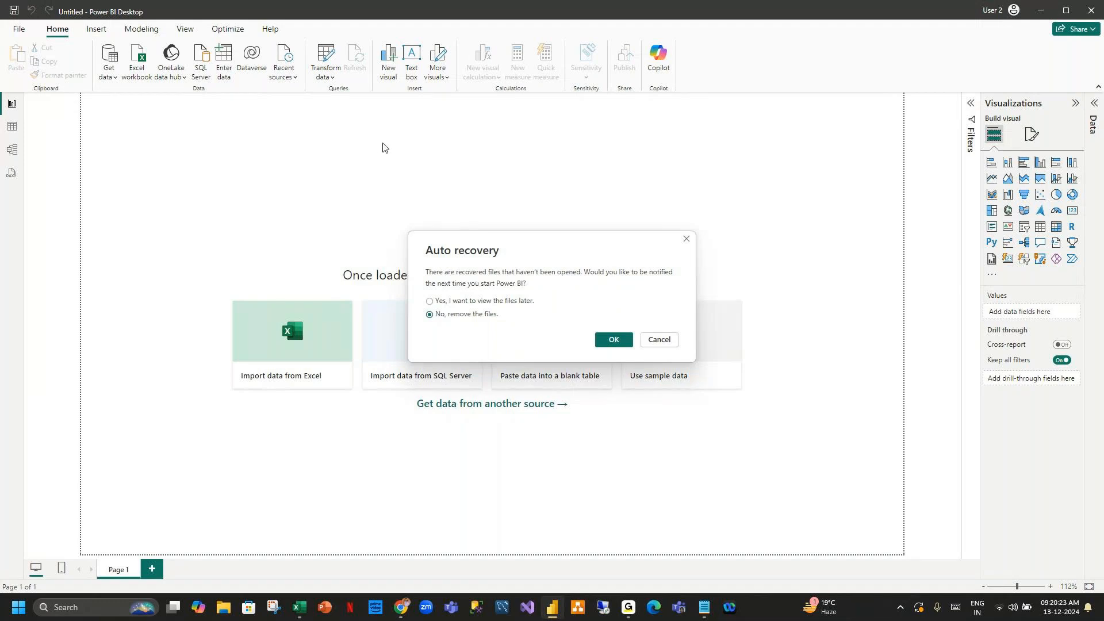
click(616, 340)
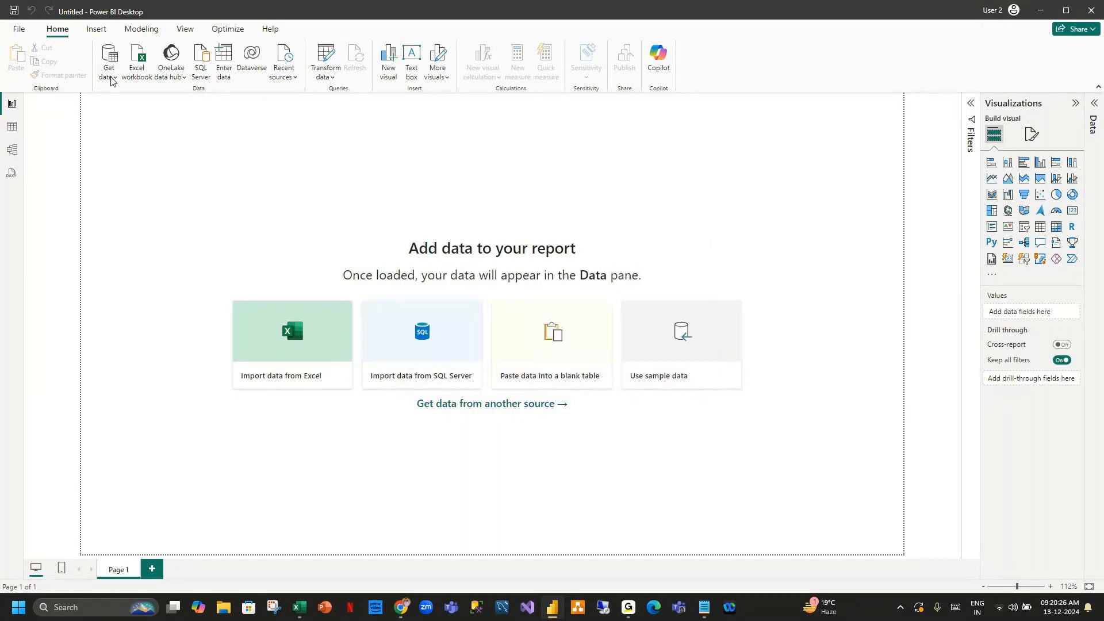
Import the GlobalOrders sheet from the GlobalOrders Excel workbook on the Desktop.
click(111, 80)
click(260, 287)
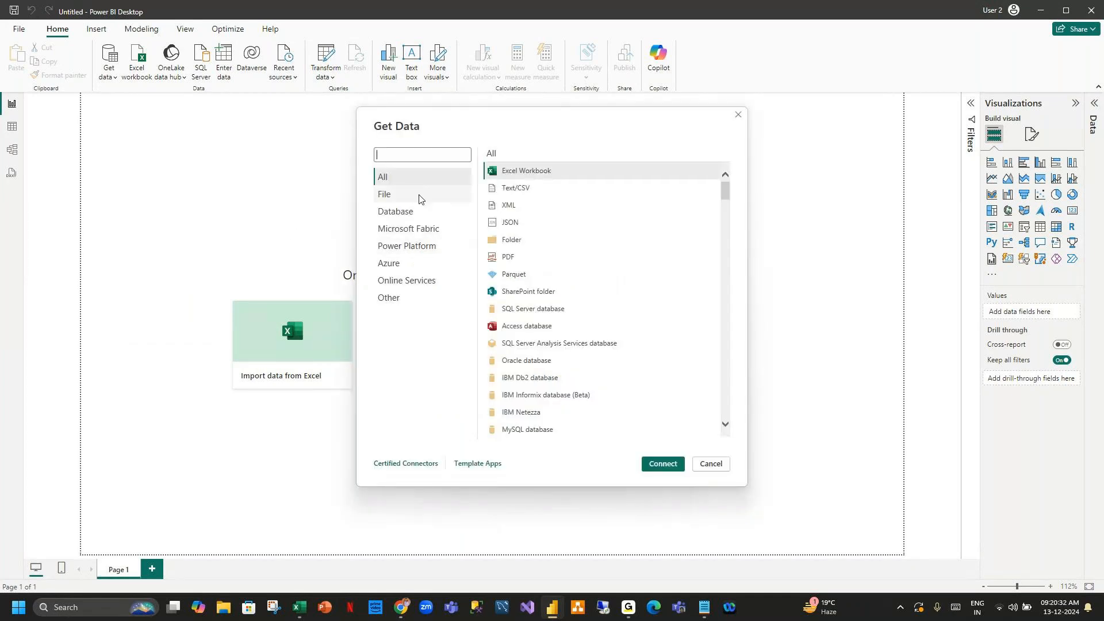
click(401, 197)
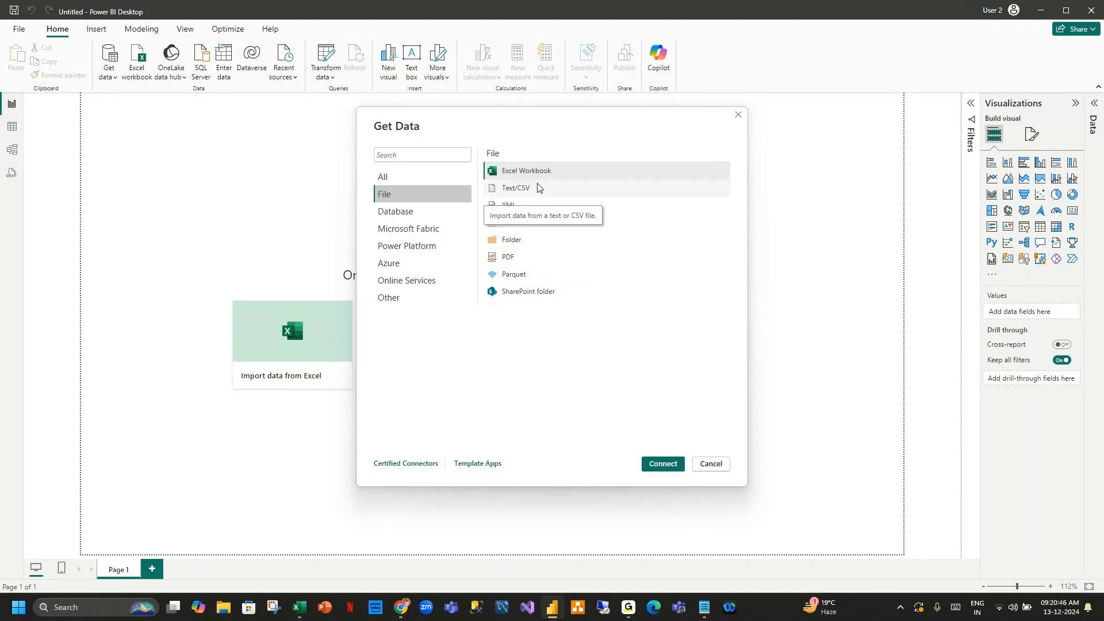
click(663, 463)
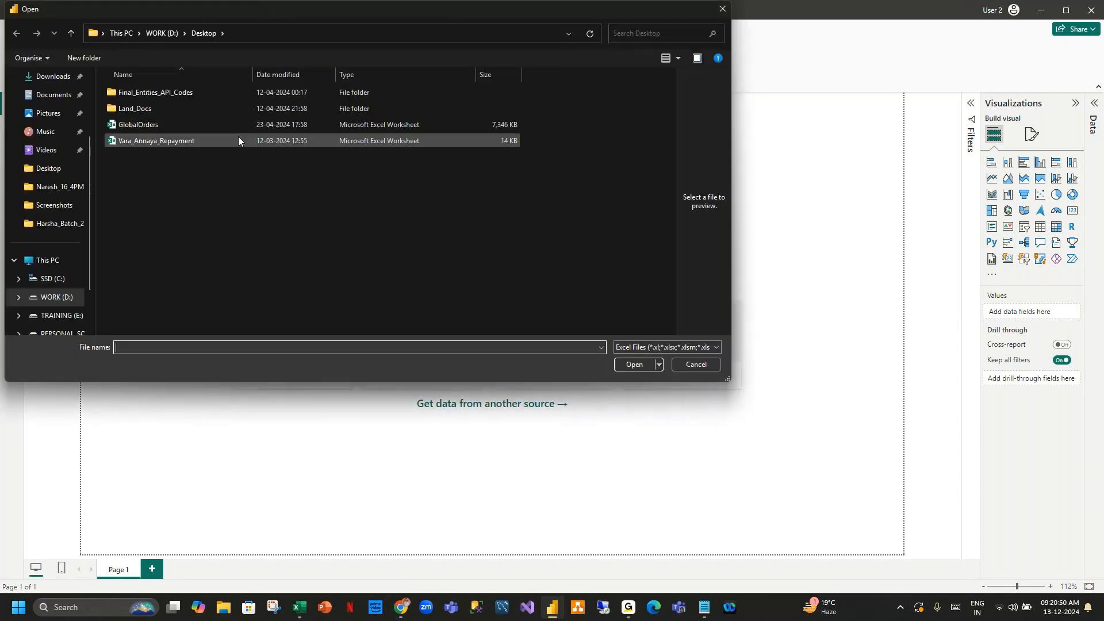
click(266, 125)
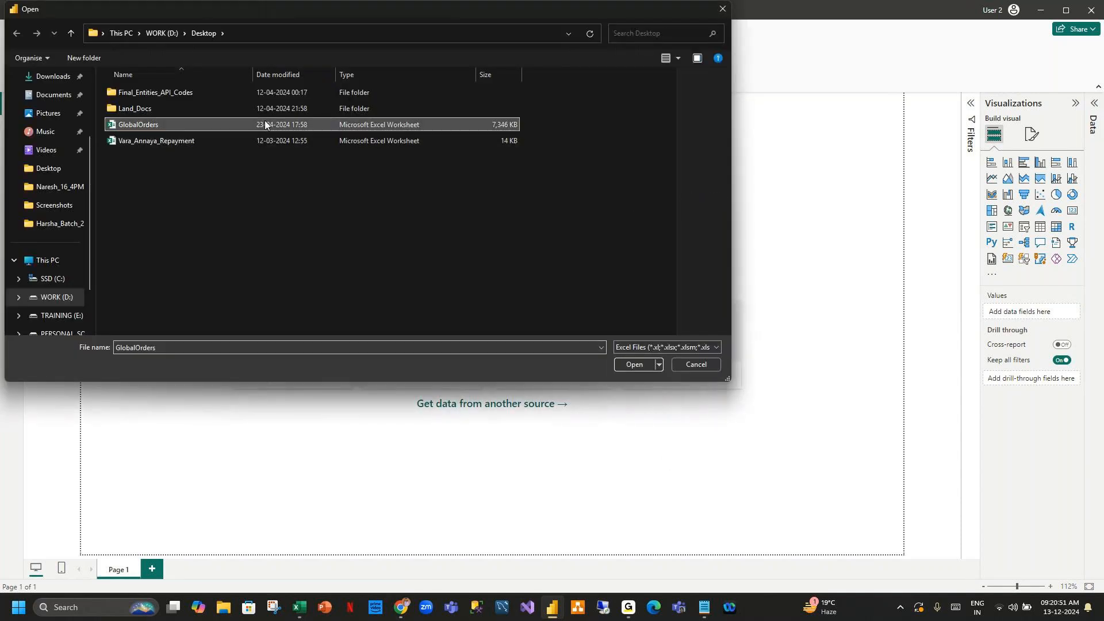
click(633, 364)
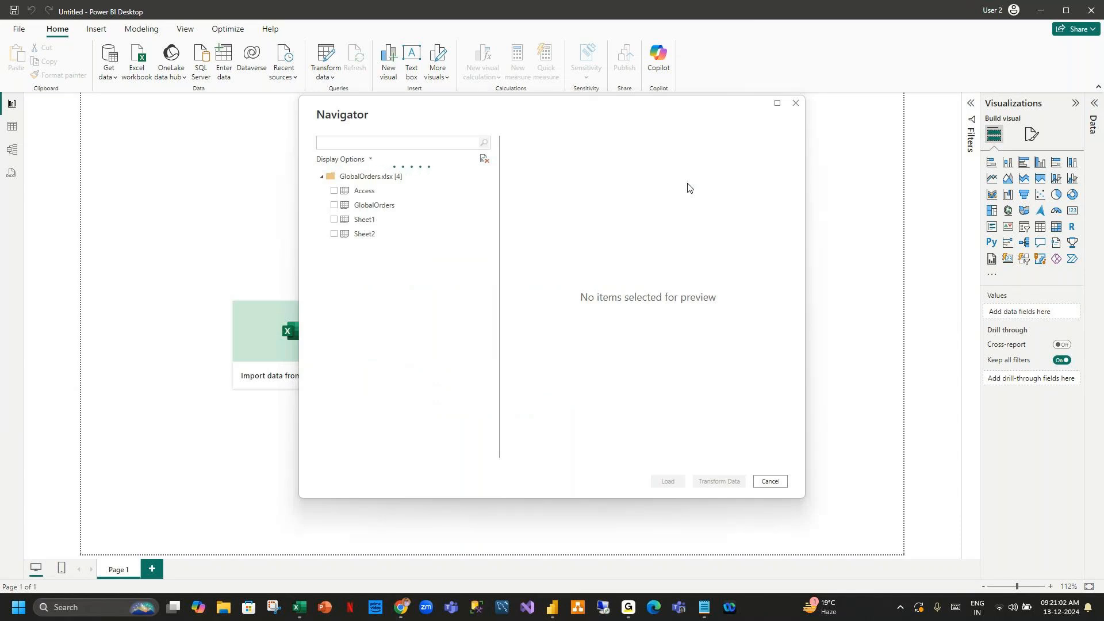
click(334, 205)
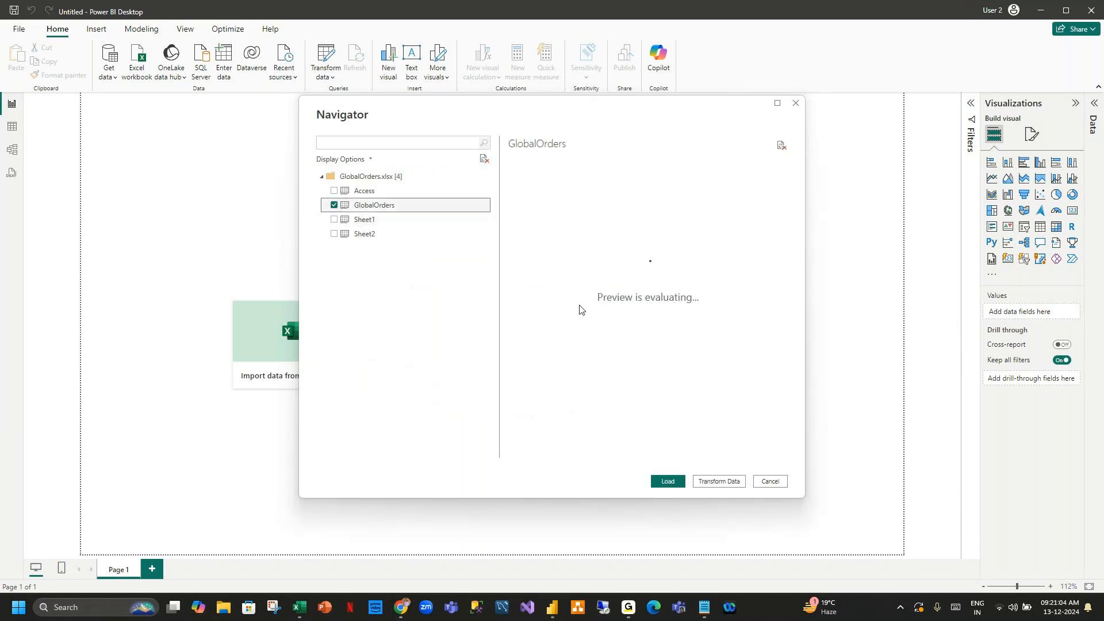
click(667, 482)
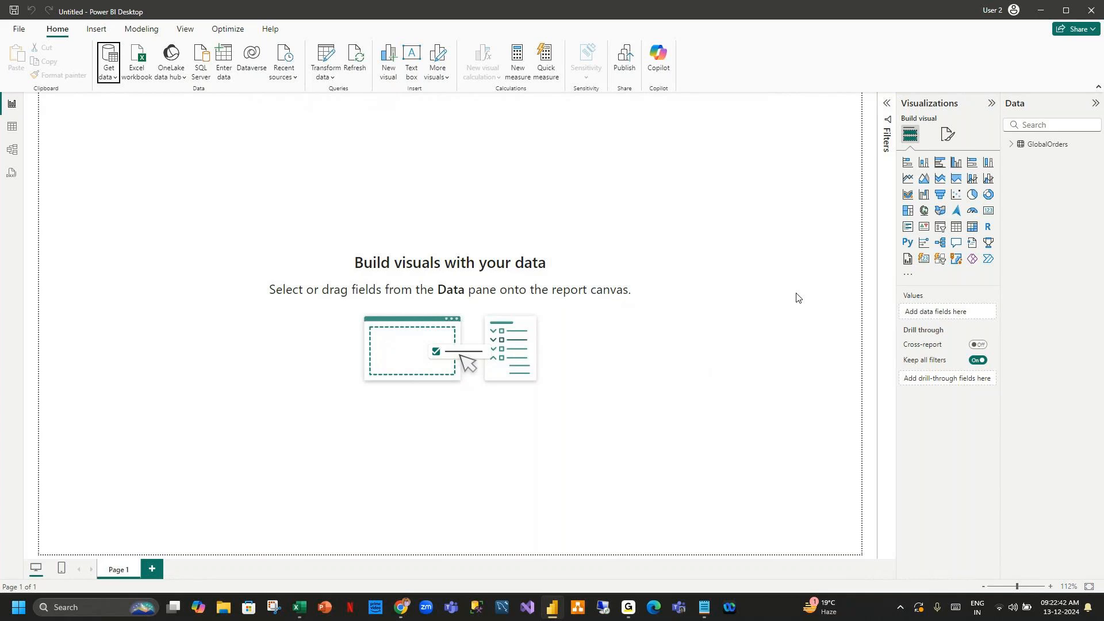
Expand the GlobalOrders field list and open the table view to inspect its data.
click(1011, 147)
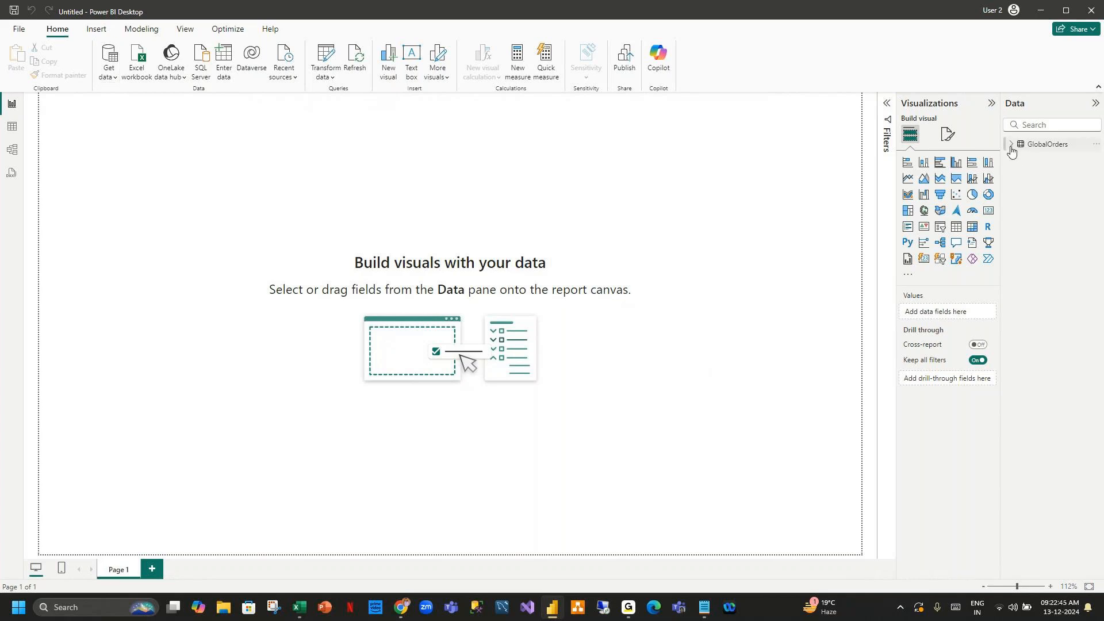
click(14, 127)
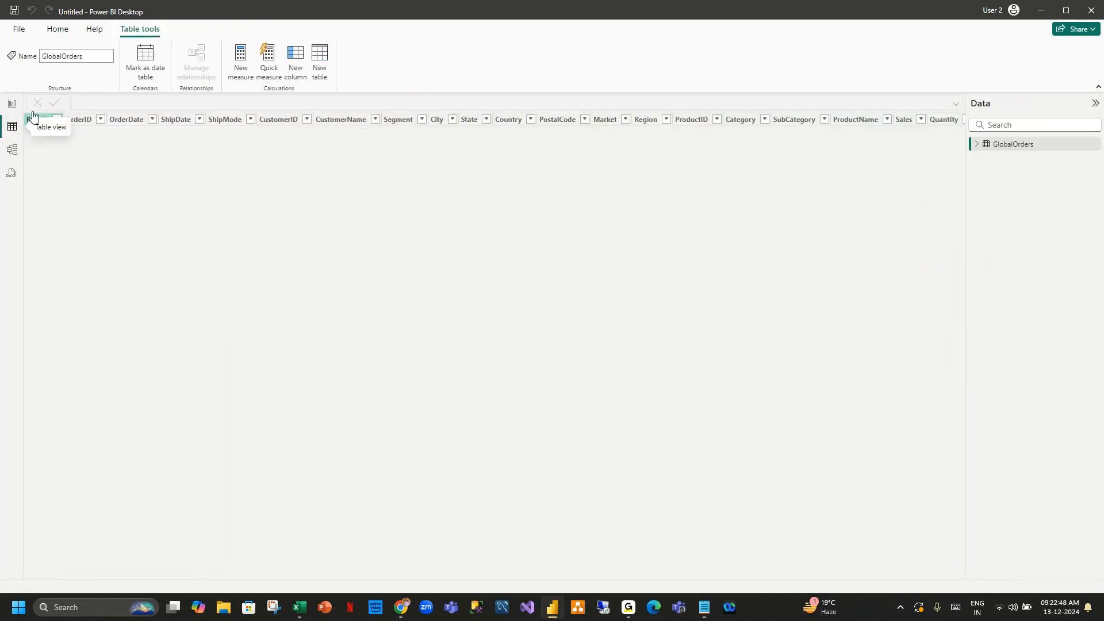
click(58, 30)
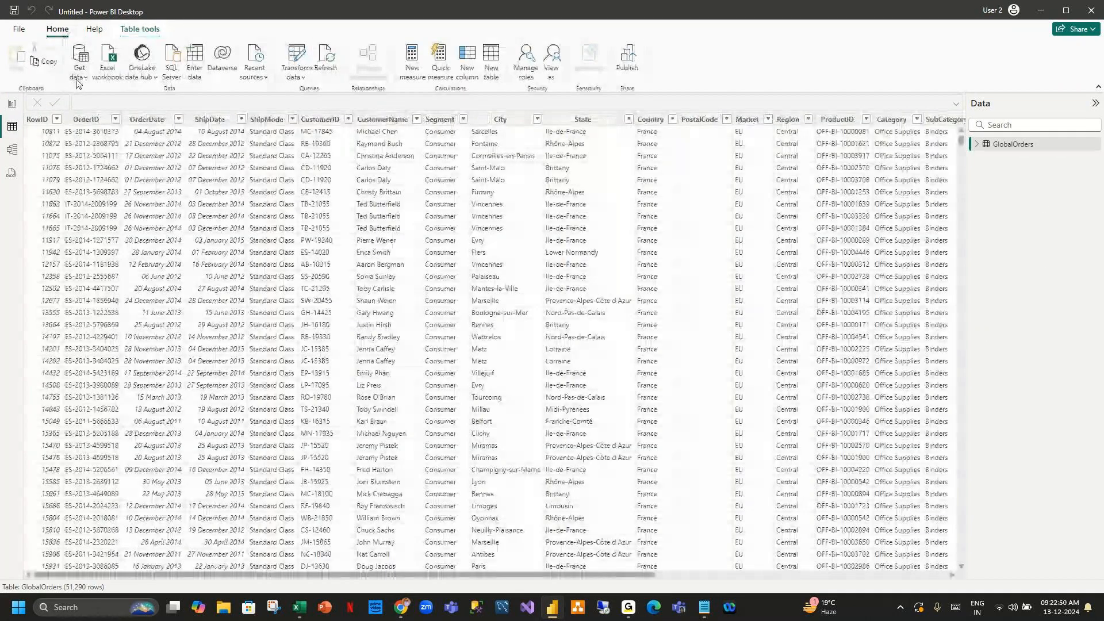
Connect to the local SQL Server instance and import the Maritalstatus table from the trainingdb database.
click(79, 77)
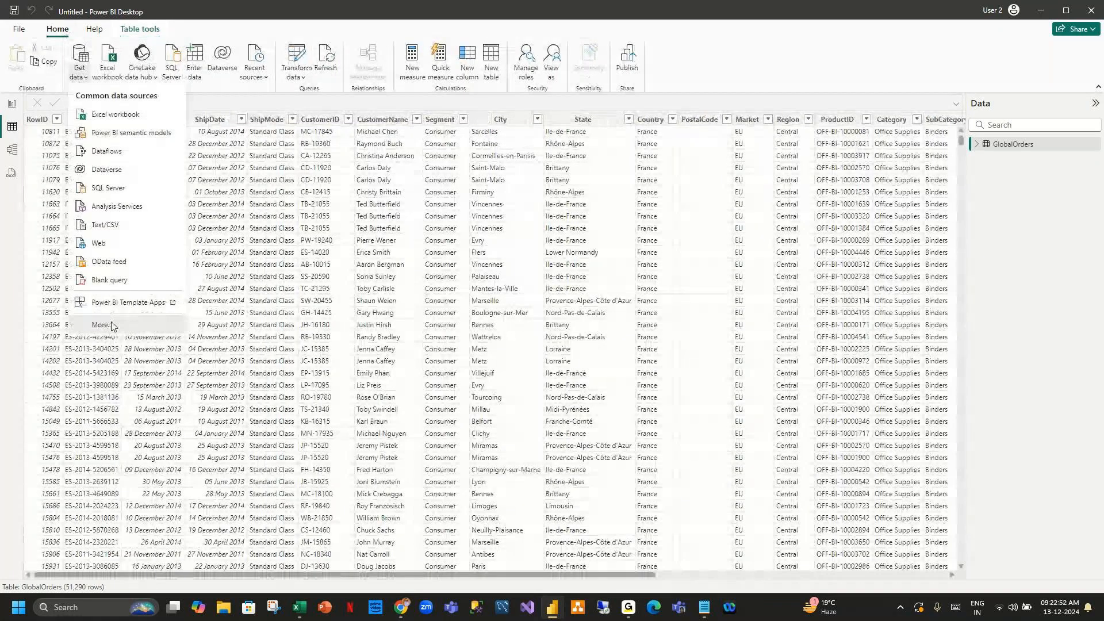
click(112, 326)
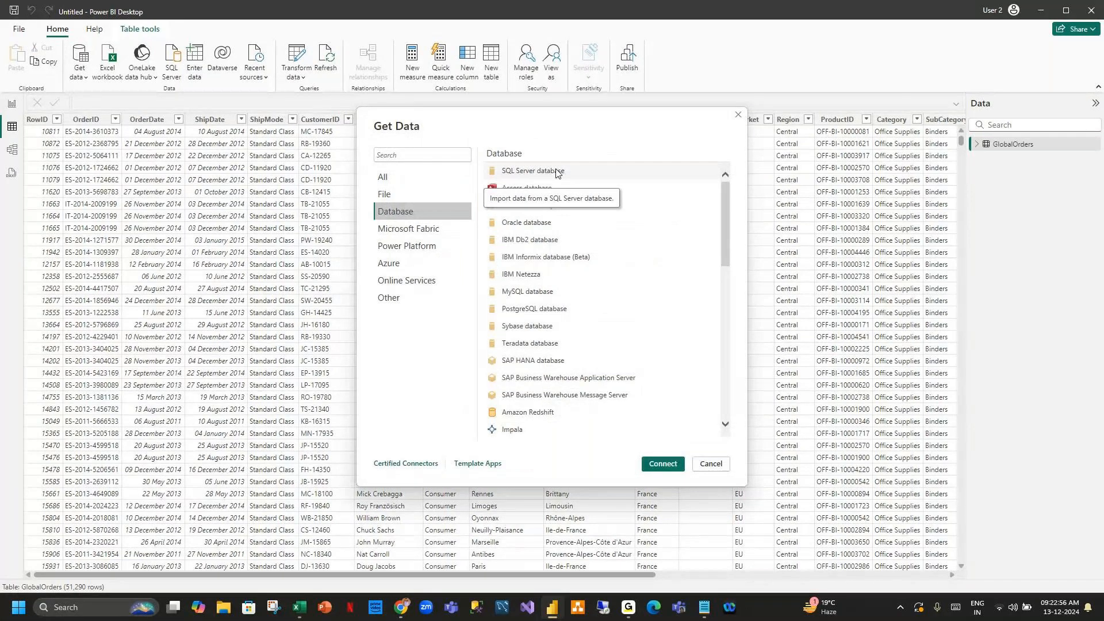
double_click(556, 172)
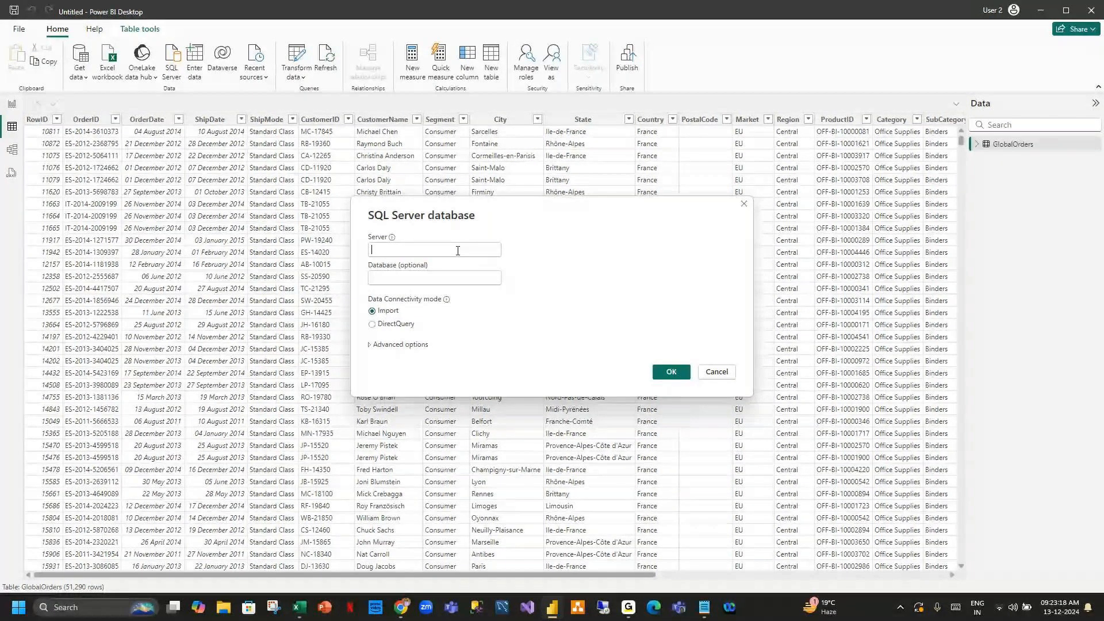
text(MOHANA)
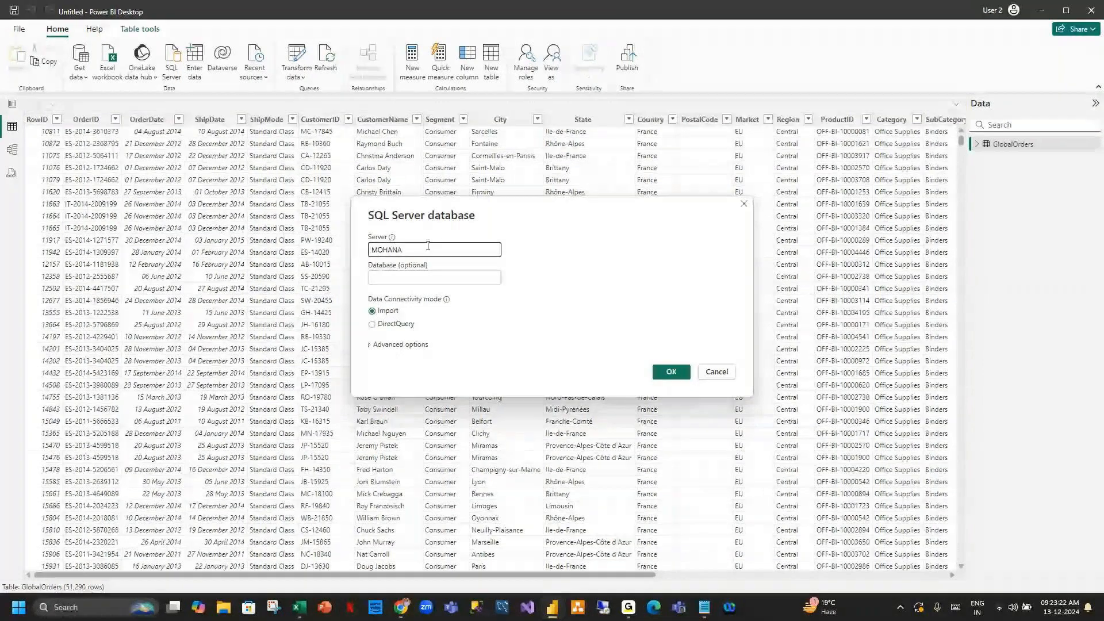
click(427, 280)
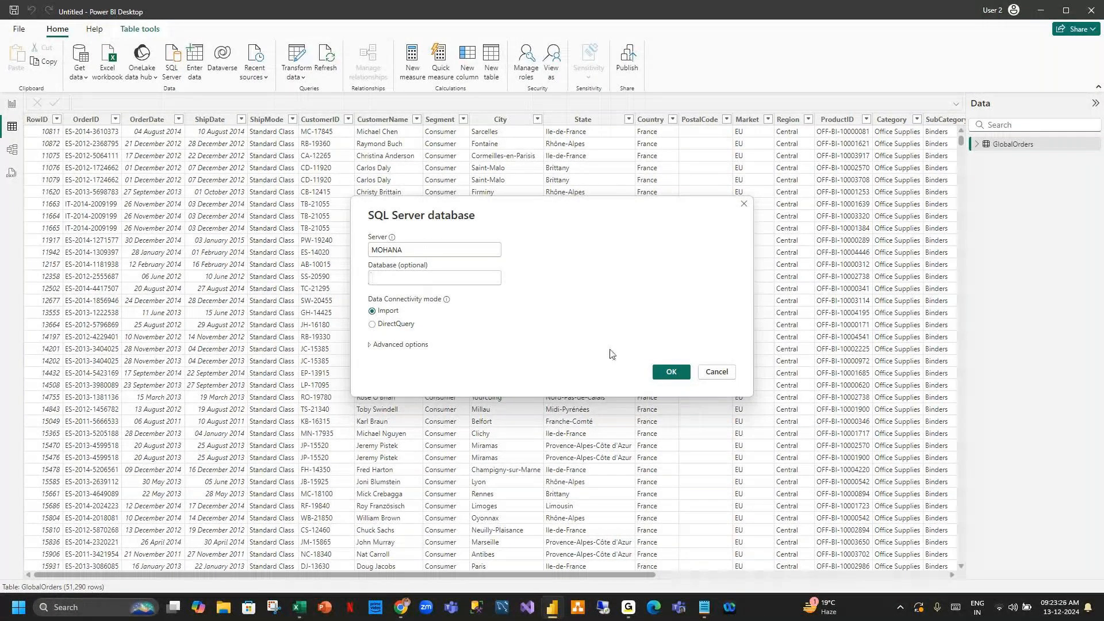
key(Return)
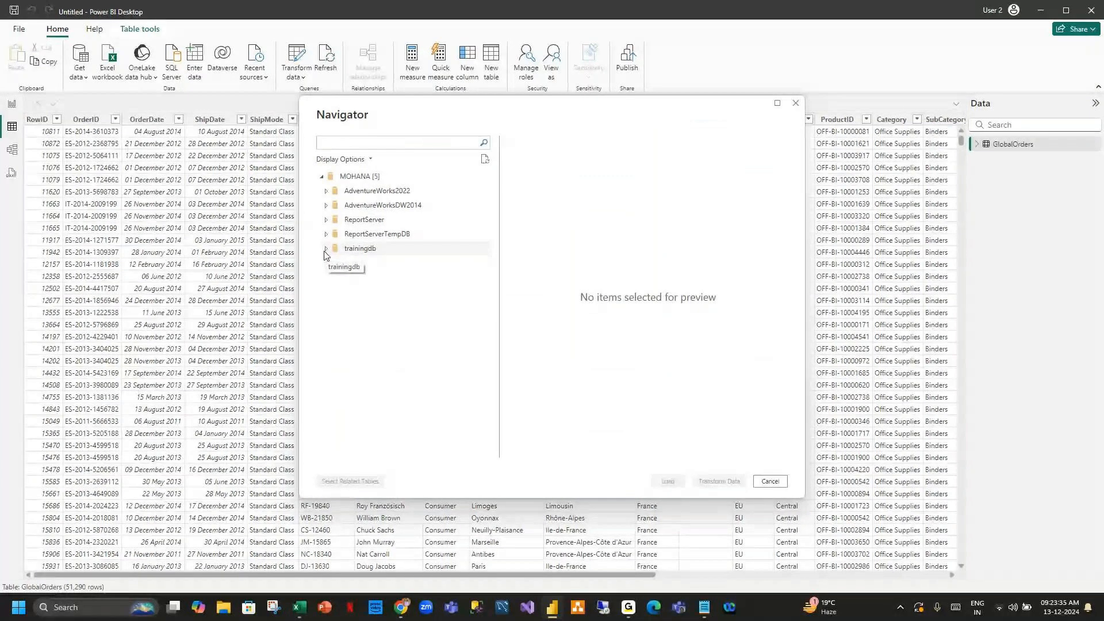
click(325, 252)
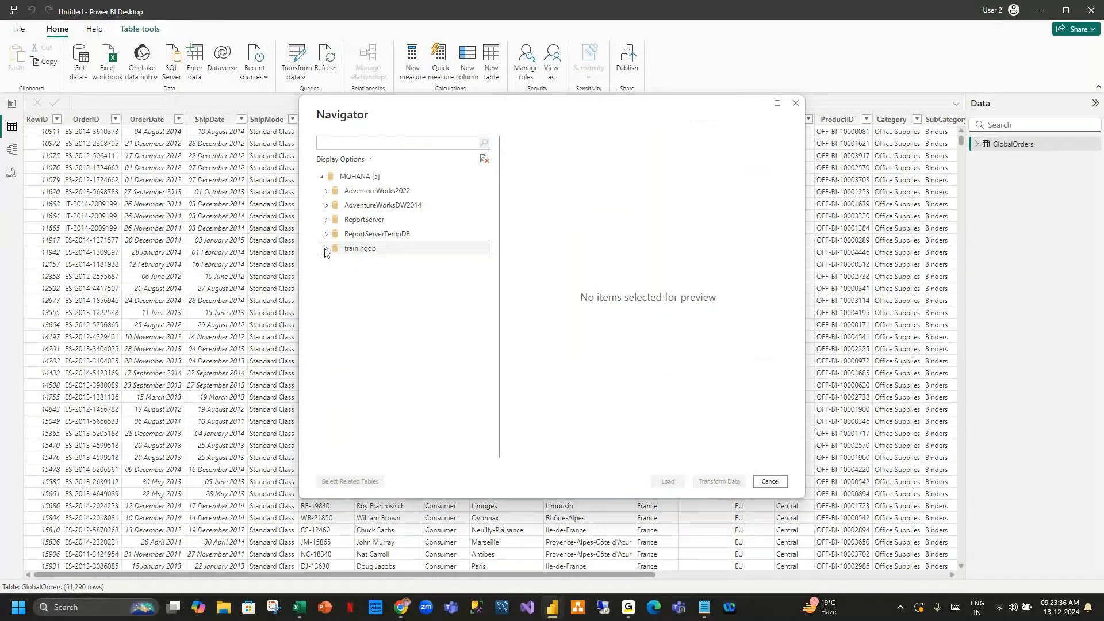
click(338, 292)
click(673, 484)
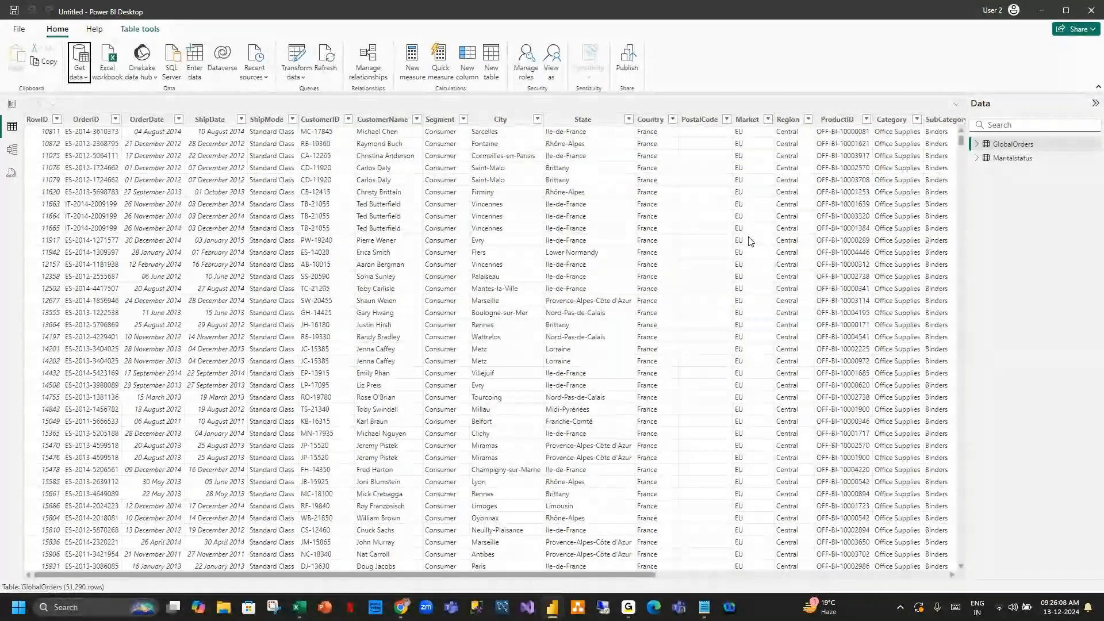
Open the Maritalstatus table in table view to inspect its rows.
click(1013, 157)
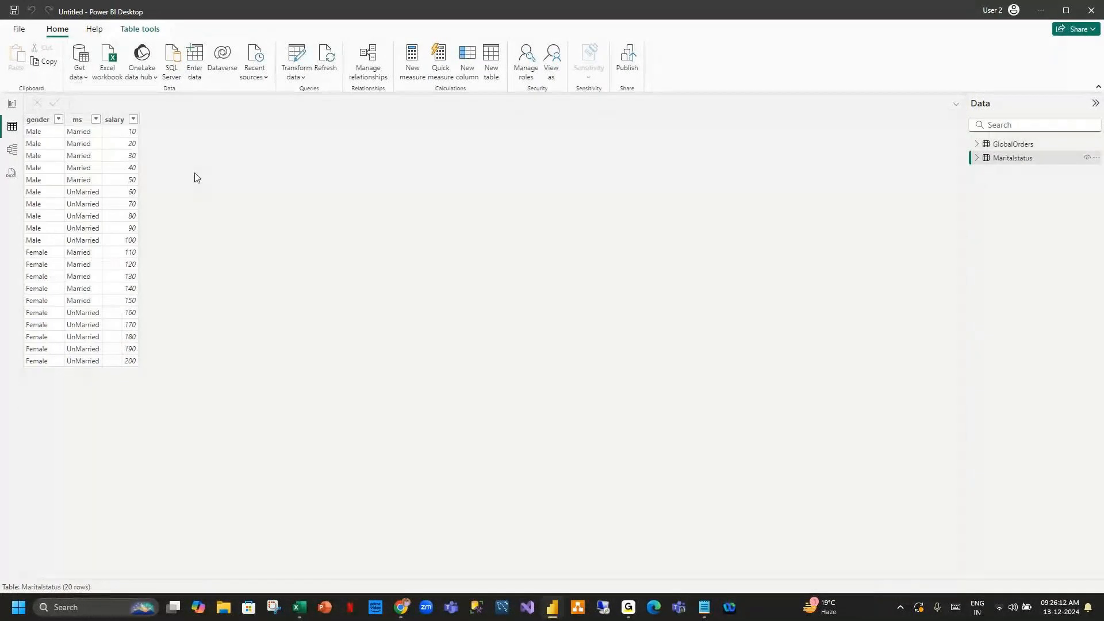
click(977, 158)
click(977, 159)
Open the full Get Data source list and browse the Database, Microsoft Fabric and Power Platform connector categories.
click(84, 77)
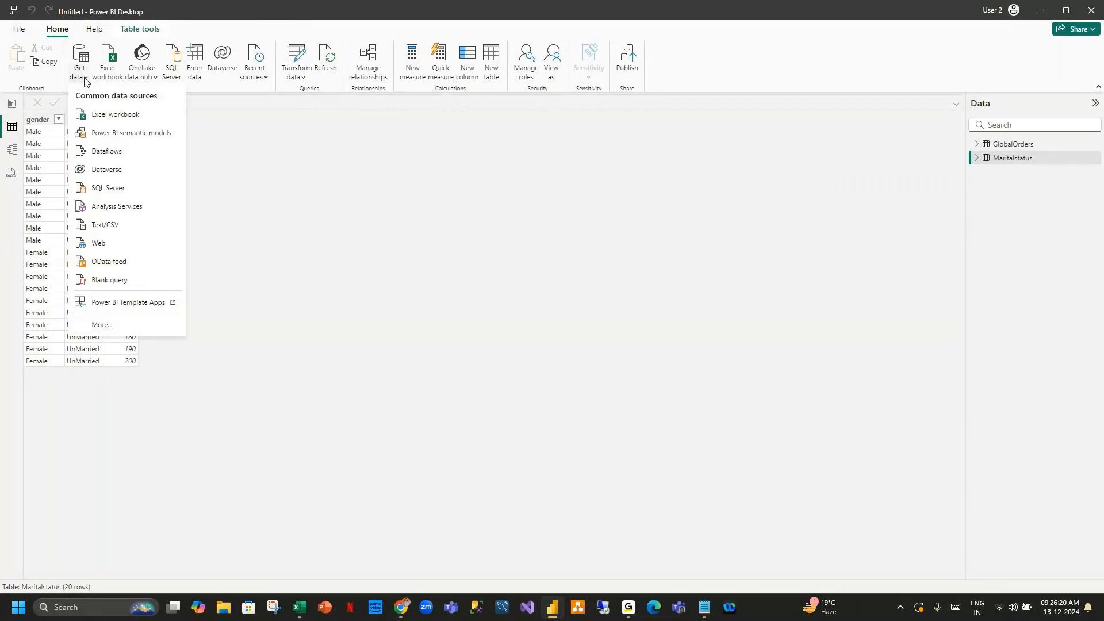
click(103, 324)
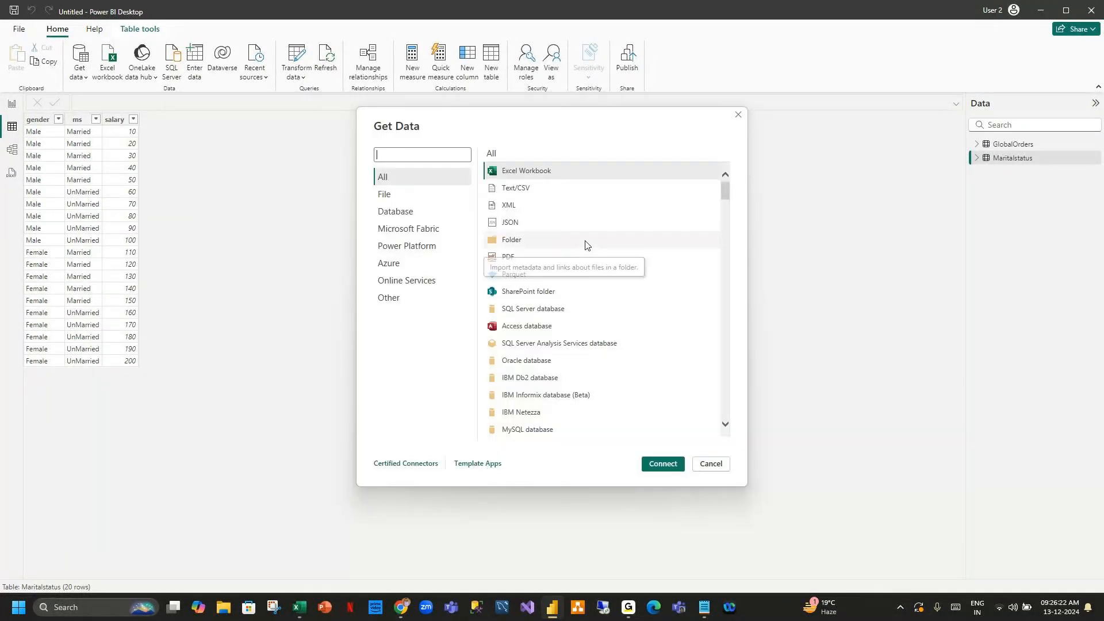
click(395, 211)
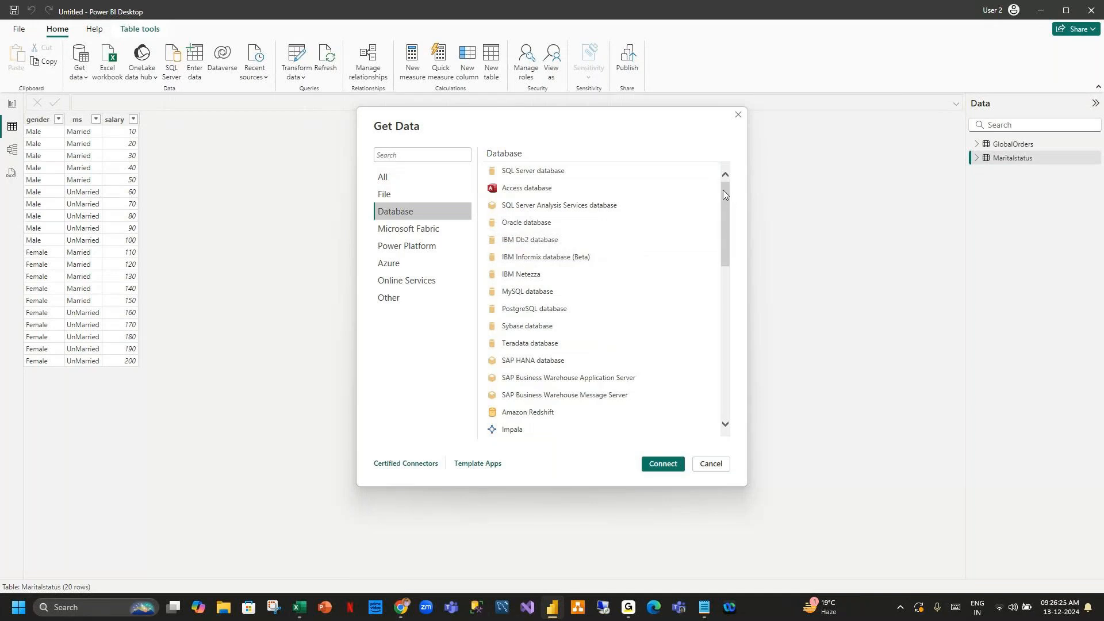
drag(722, 190, 741, 351)
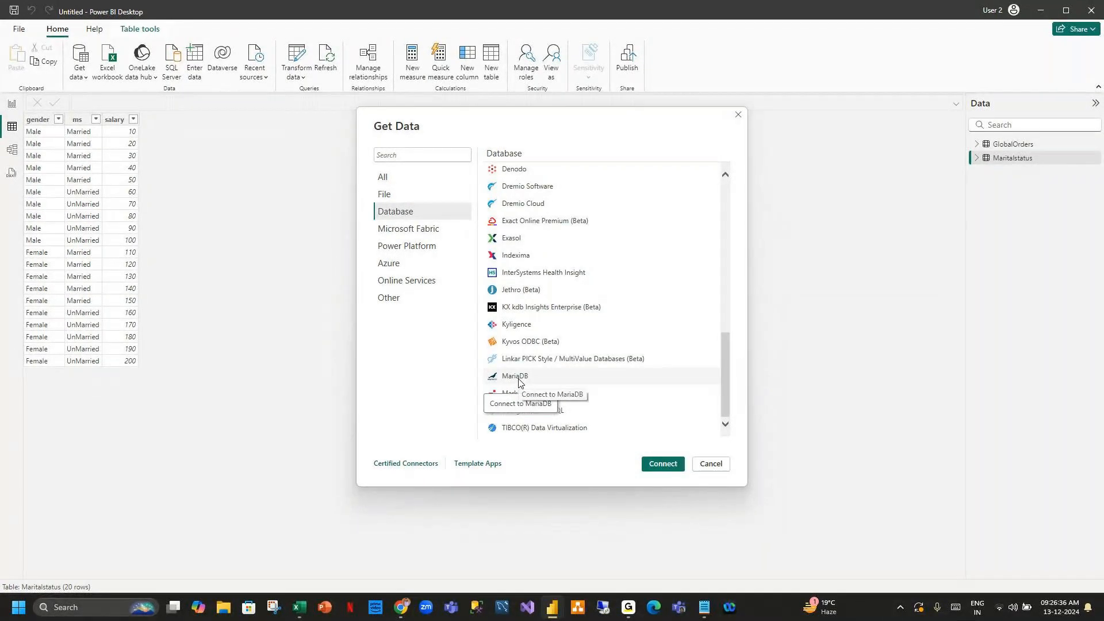
click(436, 229)
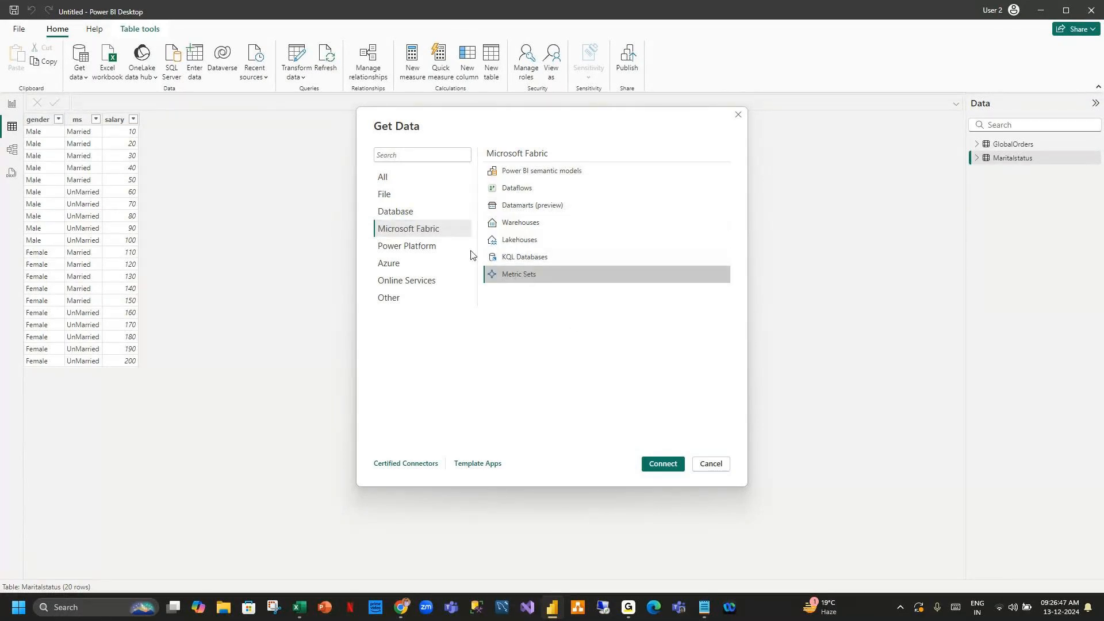
click(451, 248)
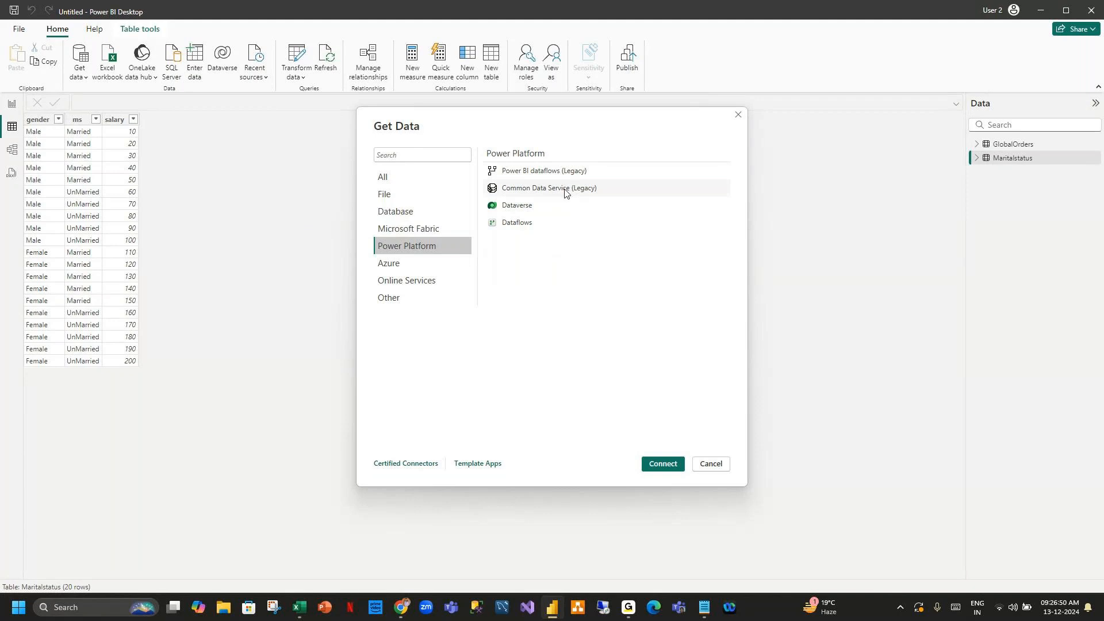
click(525, 208)
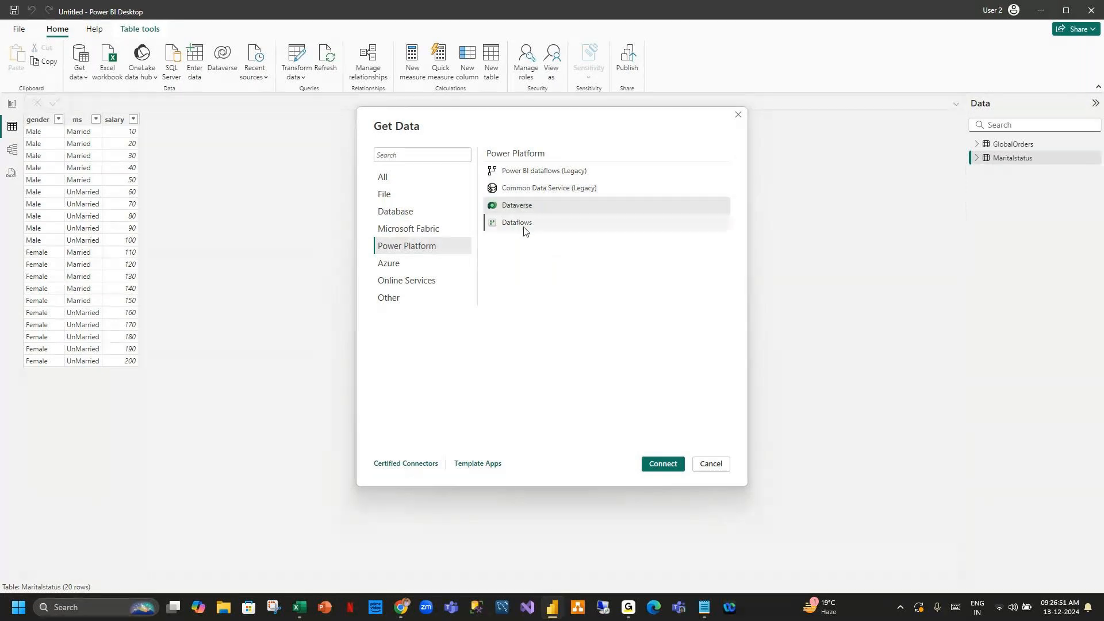
click(524, 228)
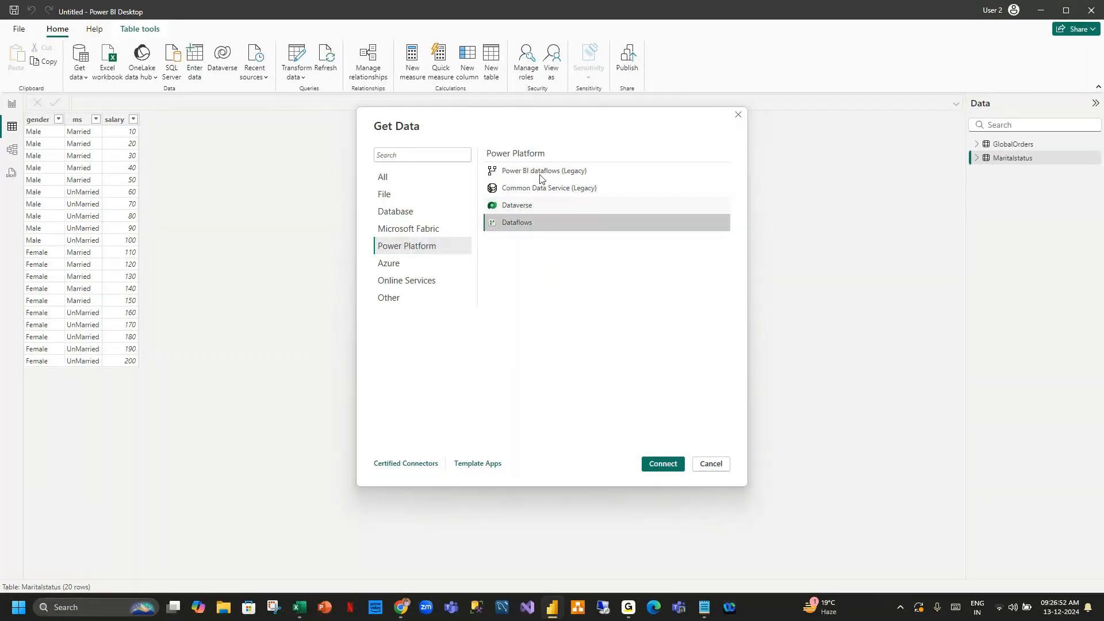
Browse the Azure, Online Services and Other connector categories, then close the Get Data dialog without connecting.
click(405, 262)
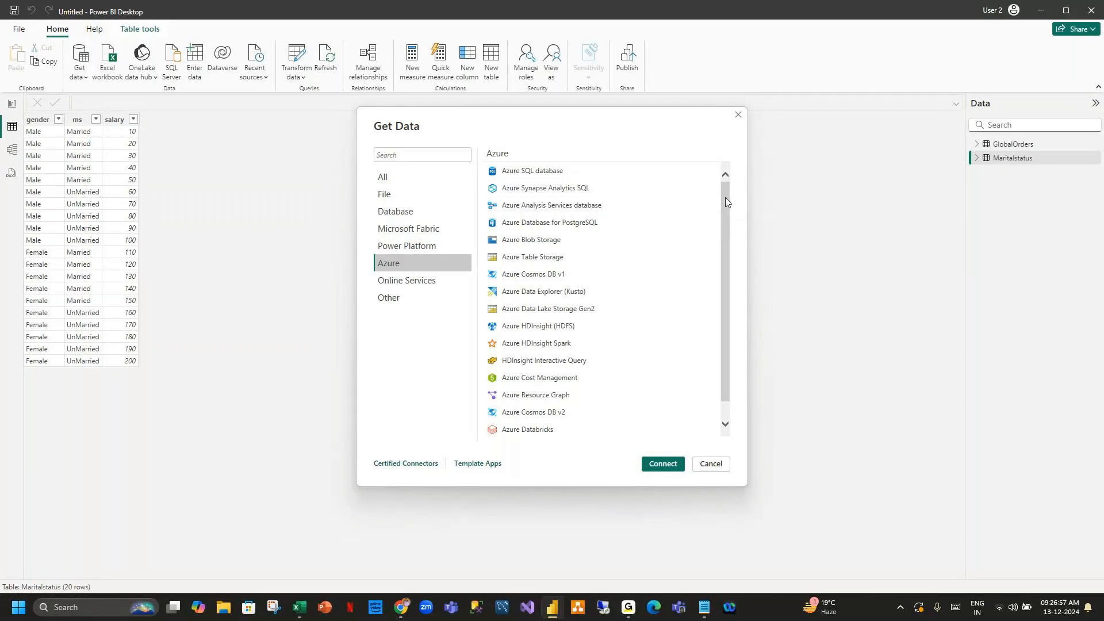
mouse_move(726, 201)
mouse_down()
mouse_move(729, 236)
mouse_move(723, 179)
mouse_move(723, 257)
mouse_move(712, 172)
mouse_move(720, 263)
mouse_move(723, 183)
mouse_up()
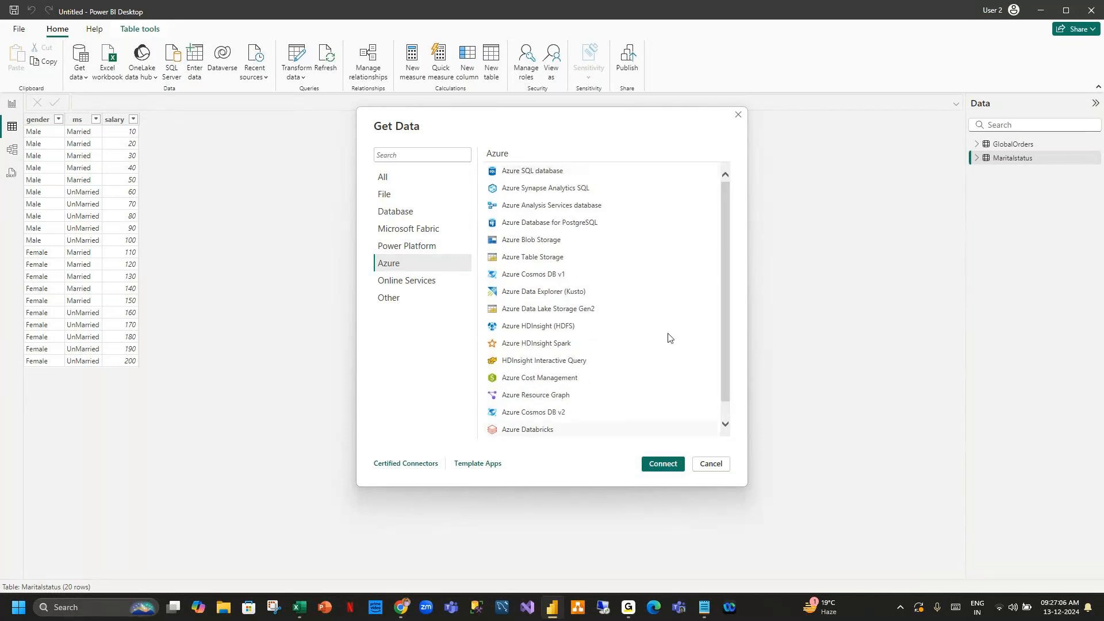
drag(729, 208, 722, 182)
click(415, 282)
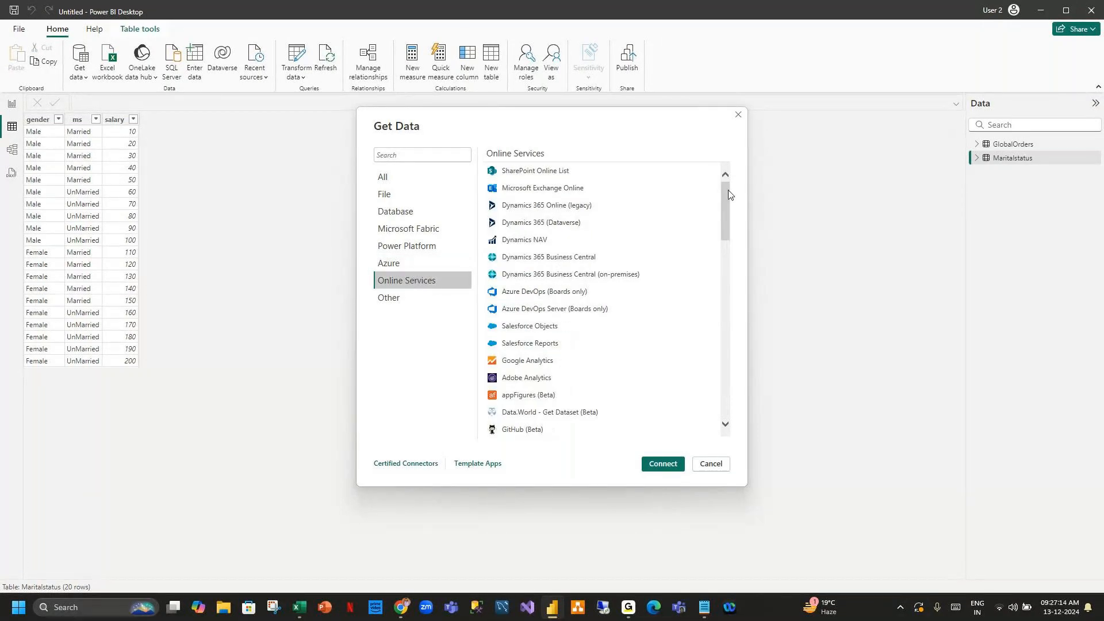
mouse_move(728, 190)
mouse_down()
mouse_move(730, 244)
mouse_move(729, 201)
mouse_up()
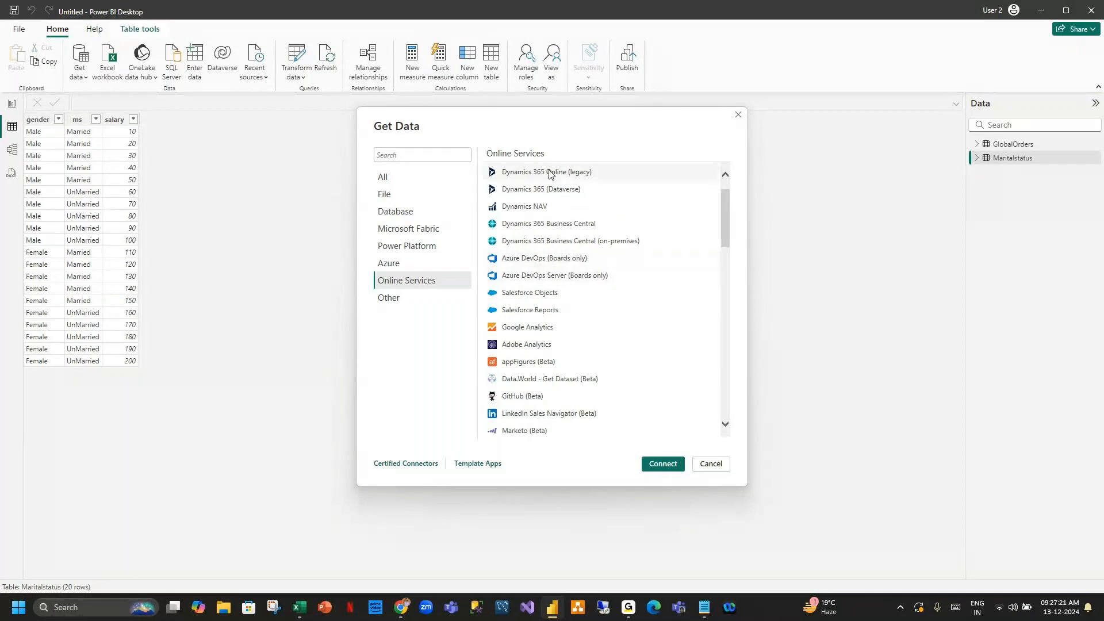
scroll(579, 205, down, 3)
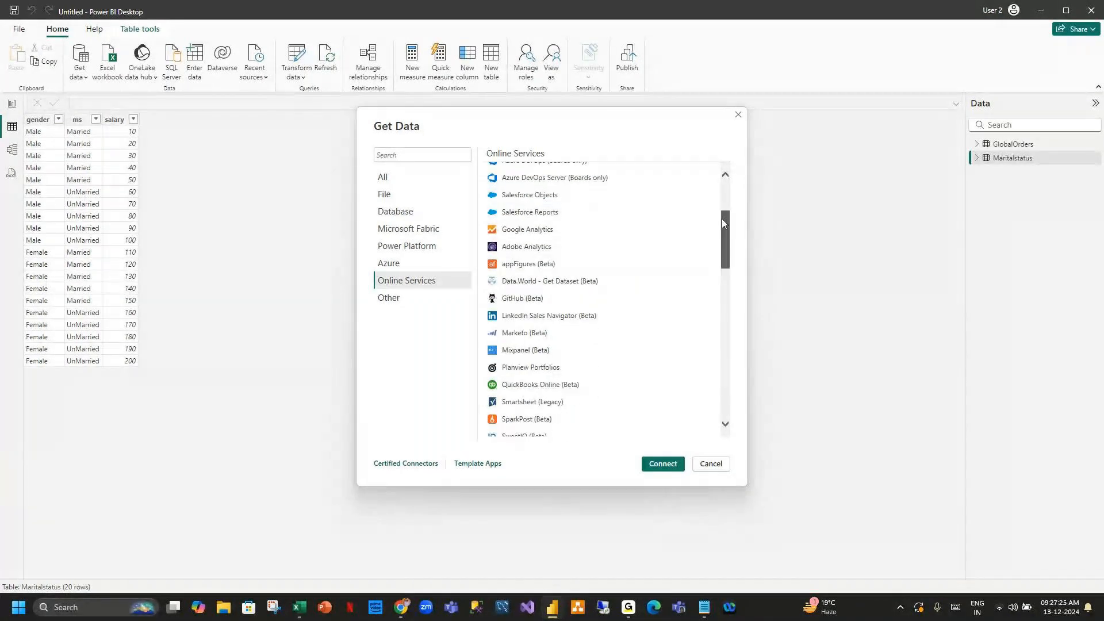
drag(723, 219, 725, 363)
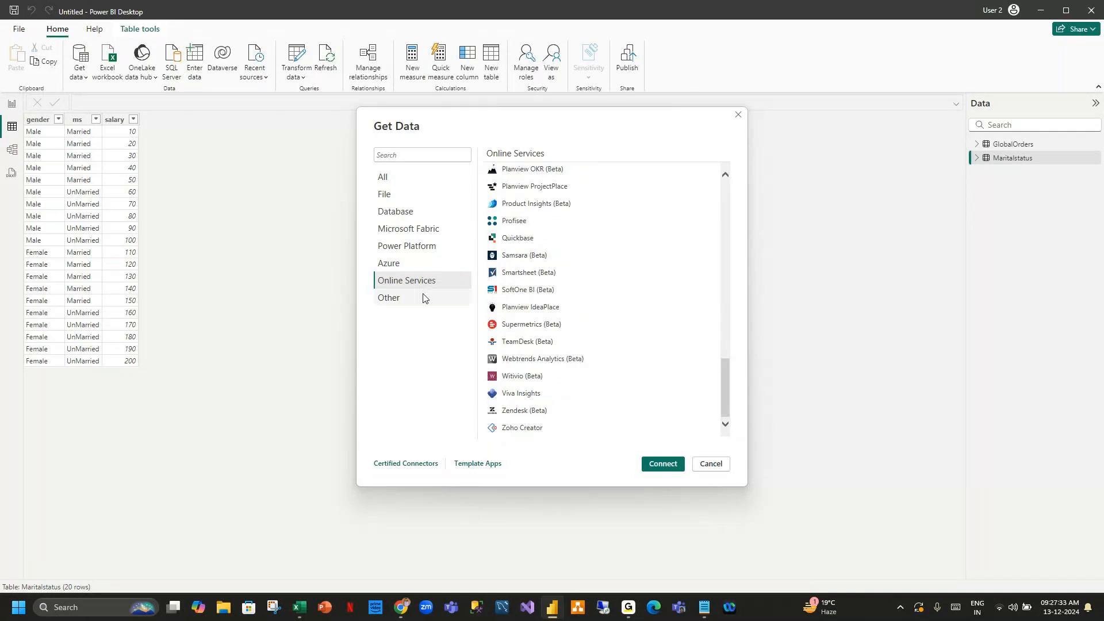
click(469, 302)
drag(727, 363, 748, 174)
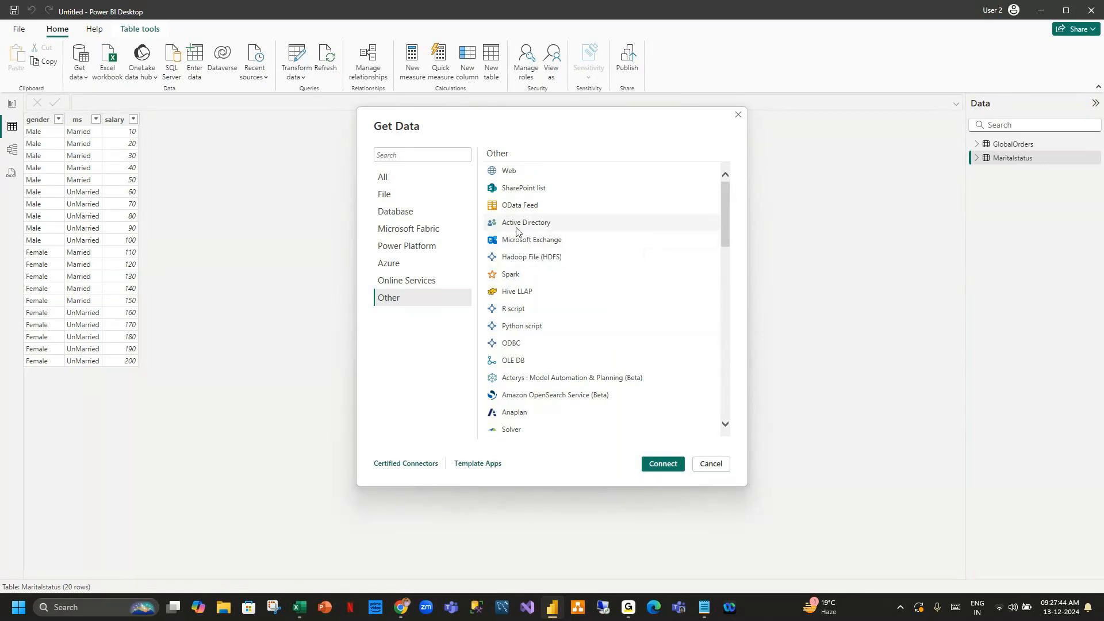
click(512, 172)
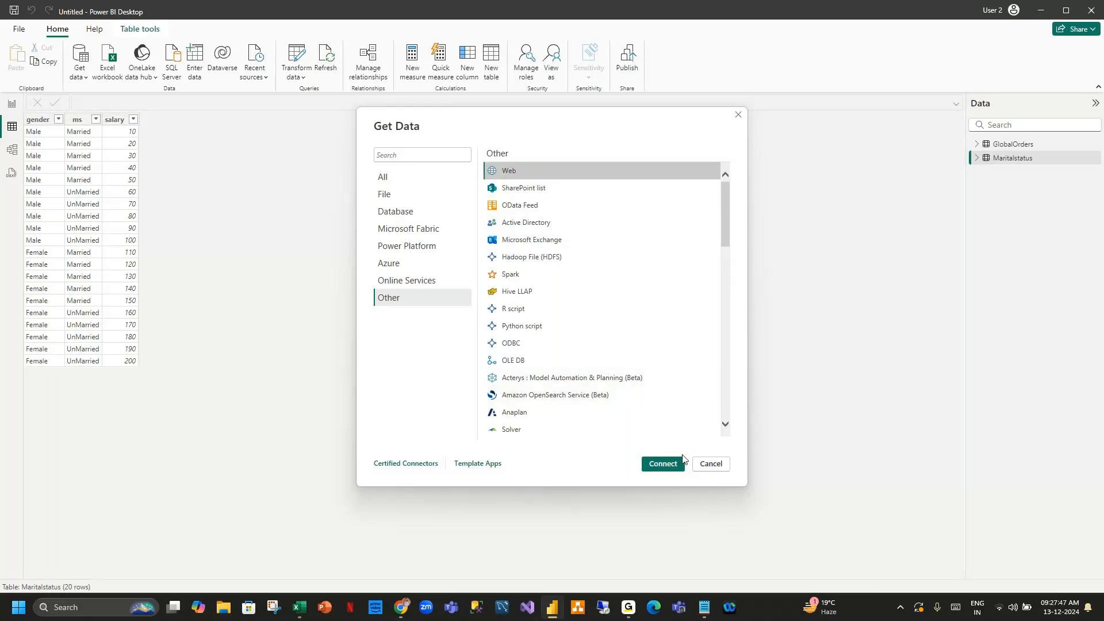
click(712, 464)
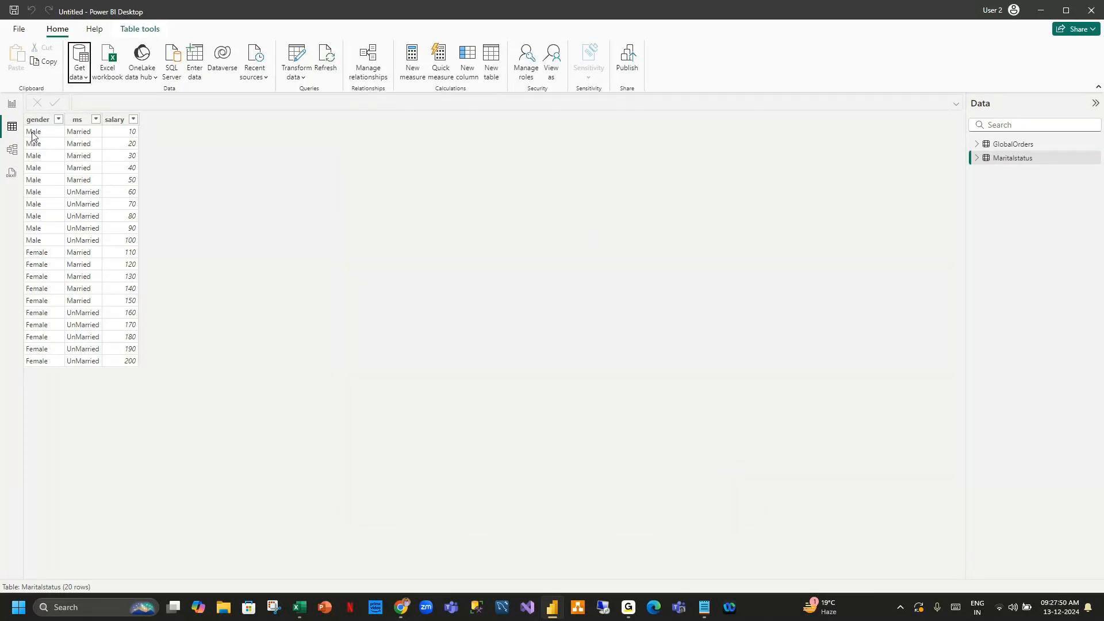
In report view, add a pie chart showing Sales by Market from the GlobalOrders table.
click(9, 105)
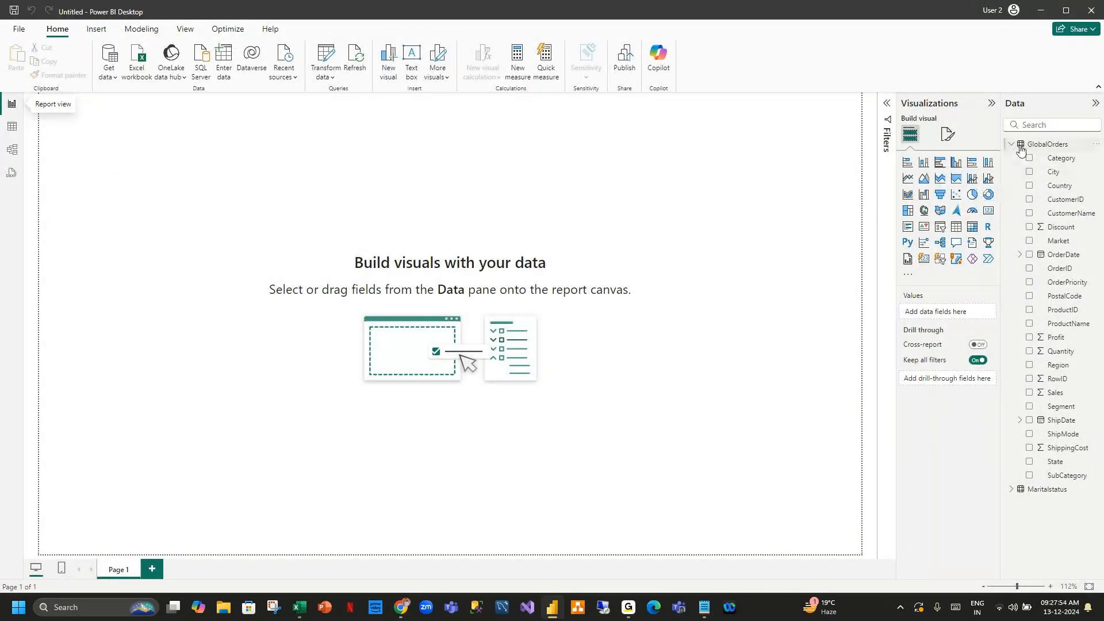
click(1011, 488)
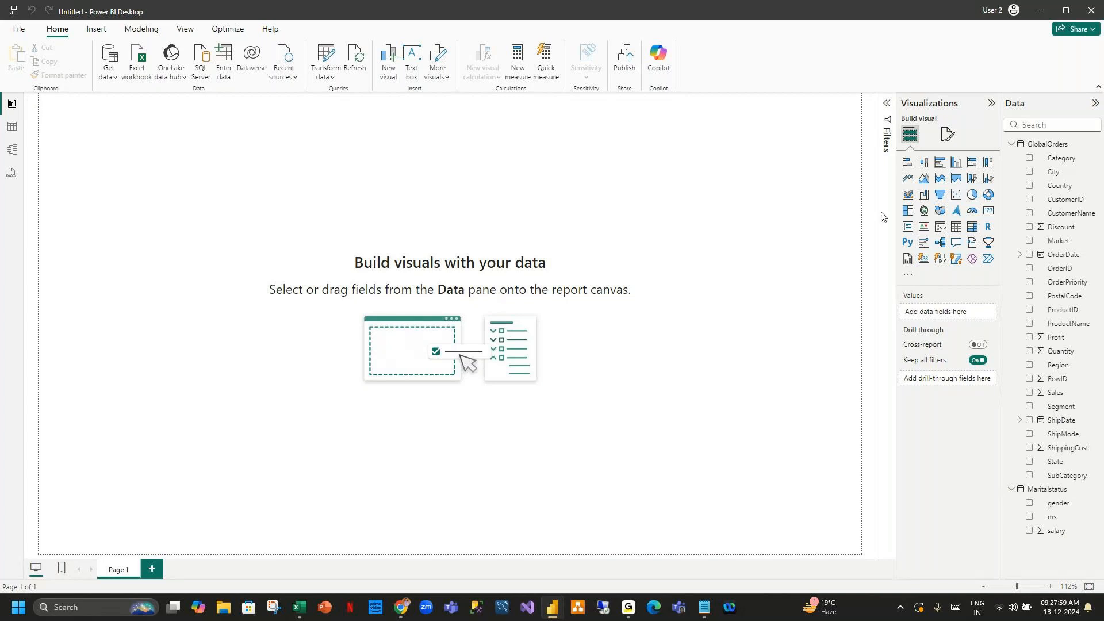
click(977, 196)
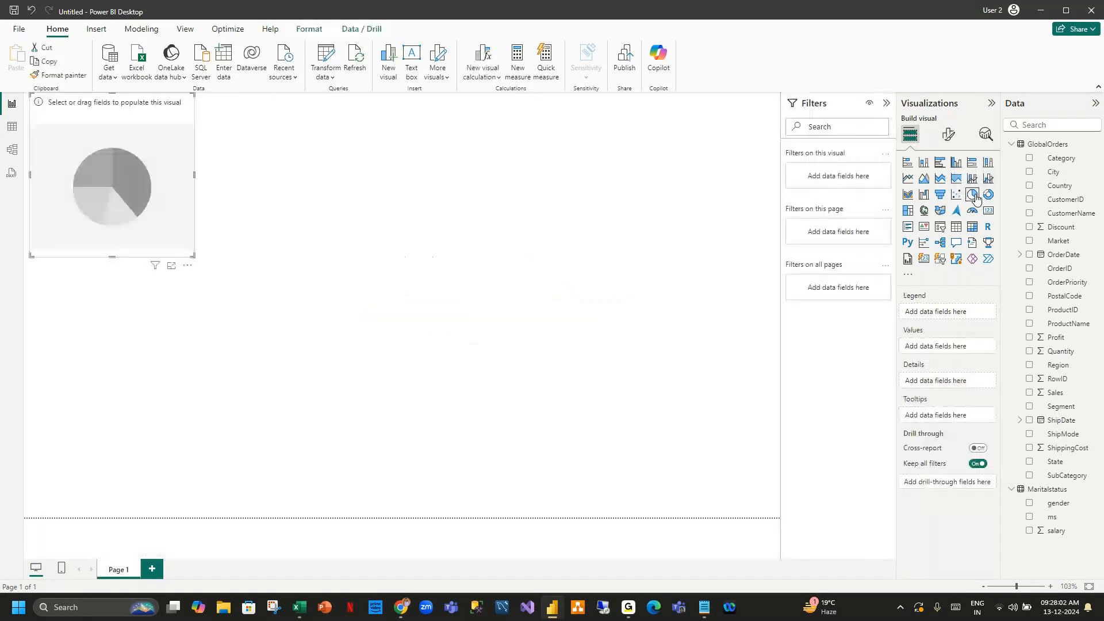
drag(163, 106, 186, 122)
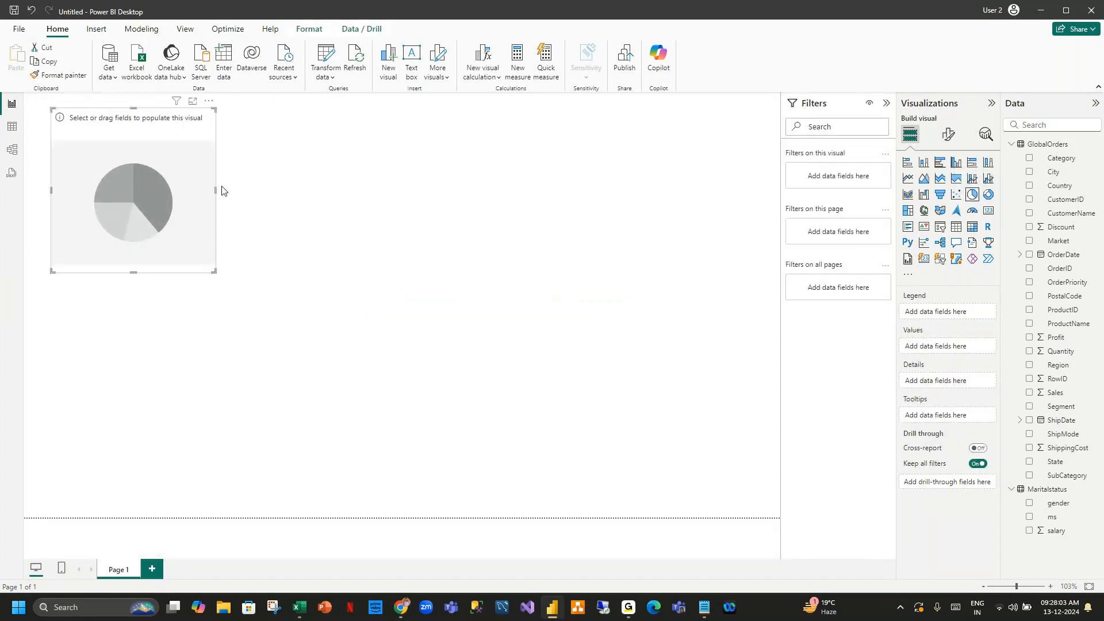
drag(214, 272, 331, 309)
drag(247, 135, 234, 118)
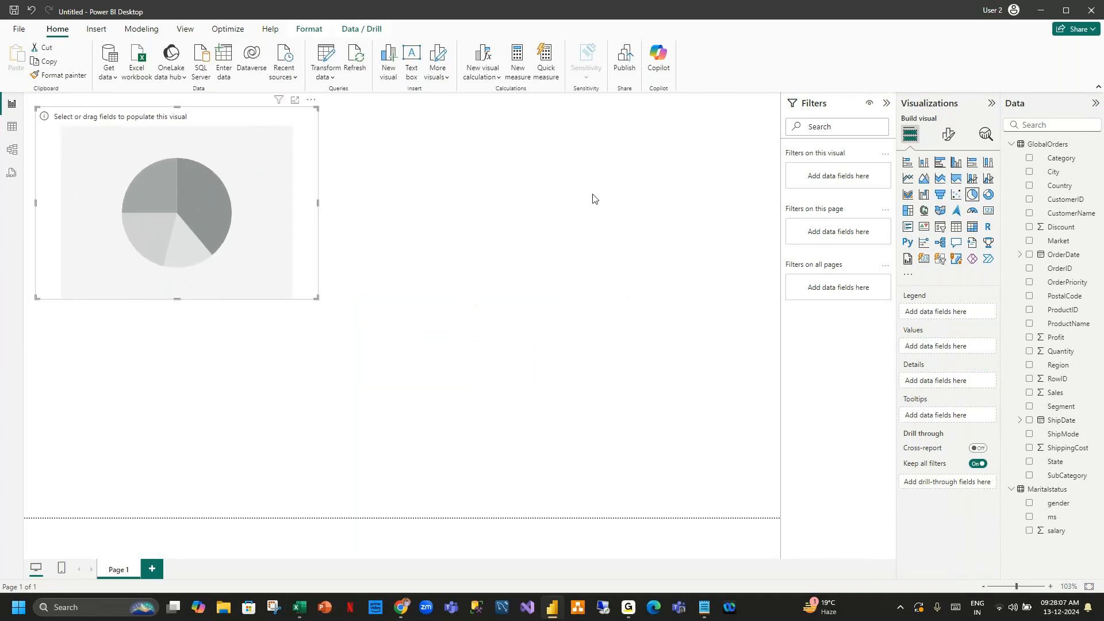
click(1029, 242)
click(1029, 393)
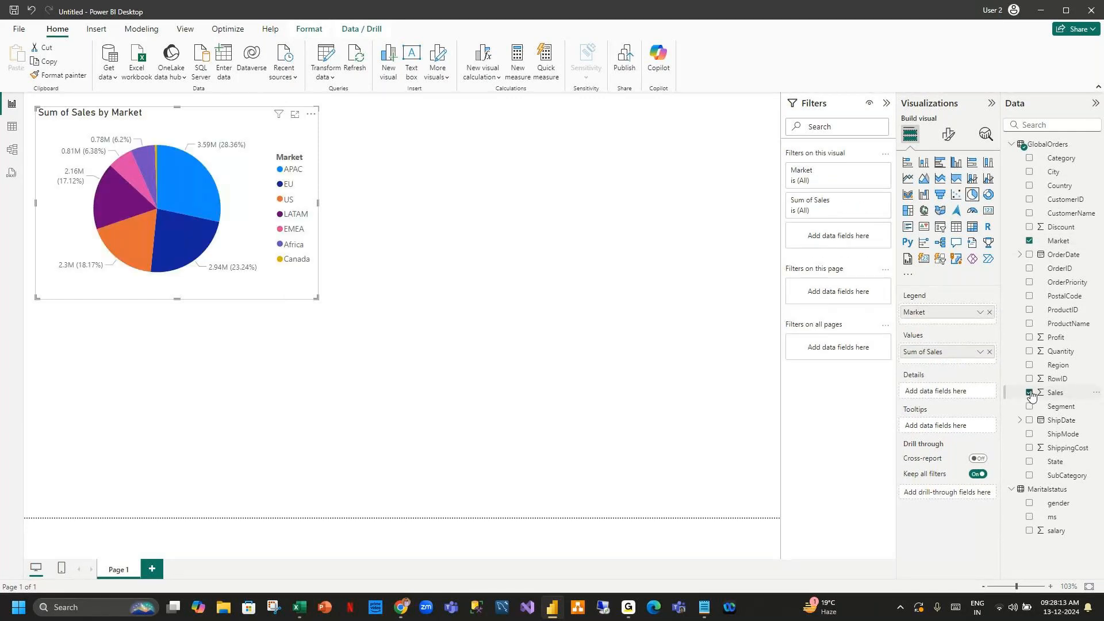
Turn on the border and shadow effects for the pie chart in its visual format settings.
click(451, 153)
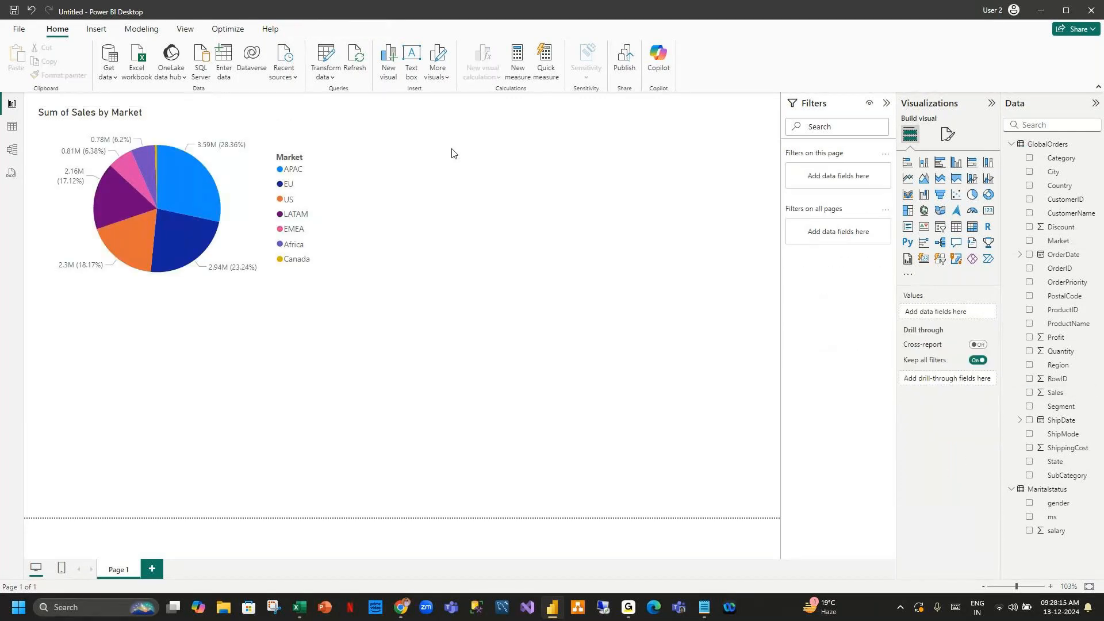
click(212, 127)
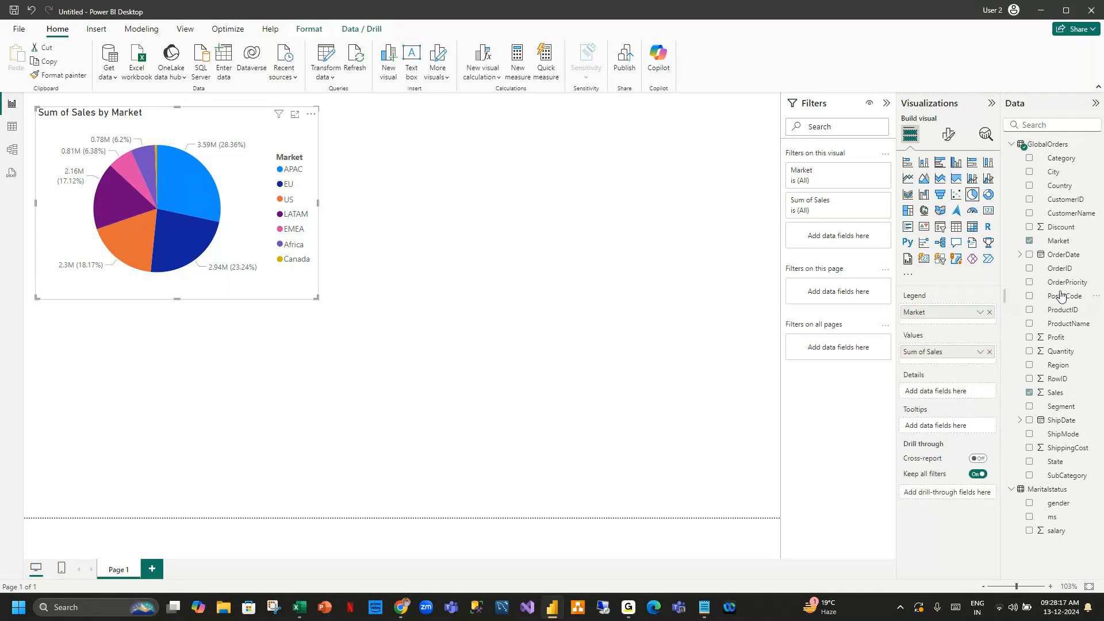
click(949, 134)
click(954, 261)
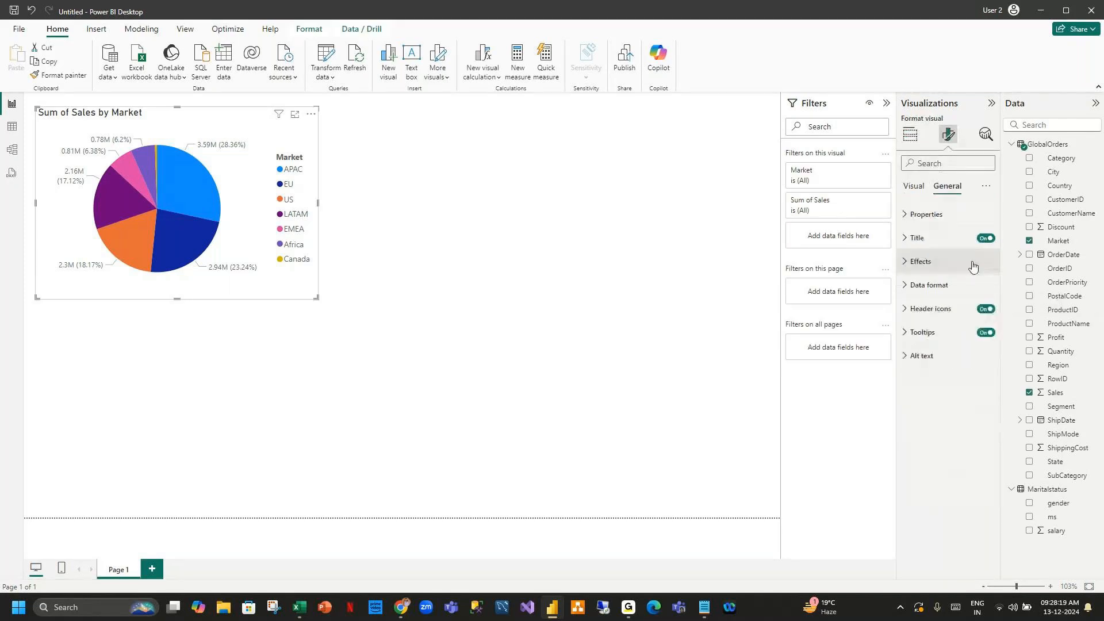
click(981, 384)
click(981, 411)
click(906, 261)
Resize the pie chart slightly smaller from its lower-right corner.
click(352, 298)
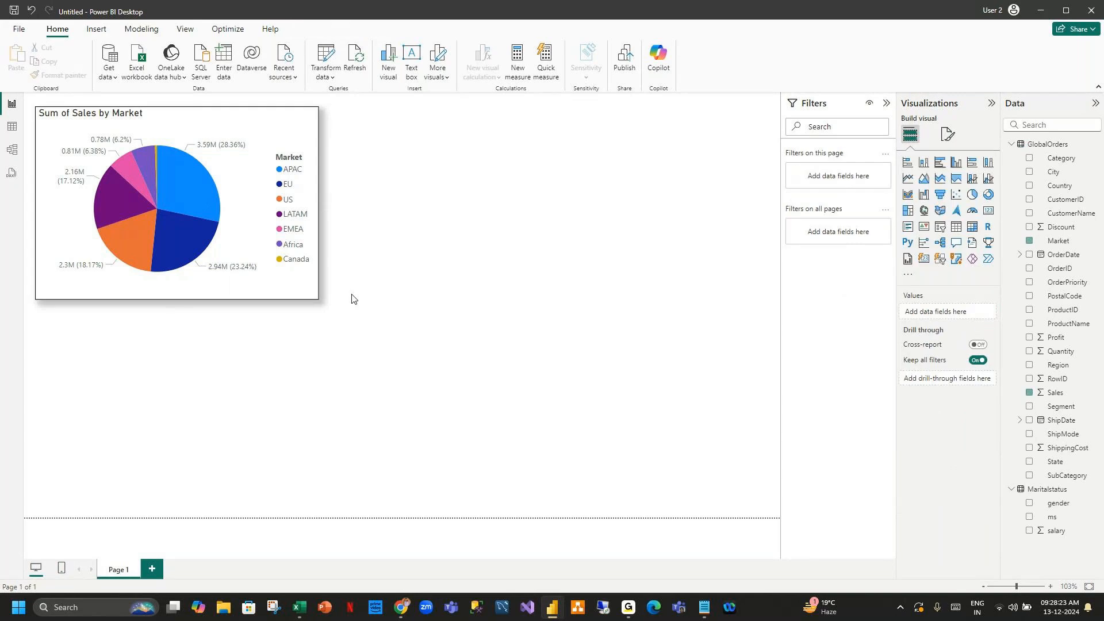
click(311, 297)
drag(311, 298, 292, 273)
click(492, 248)
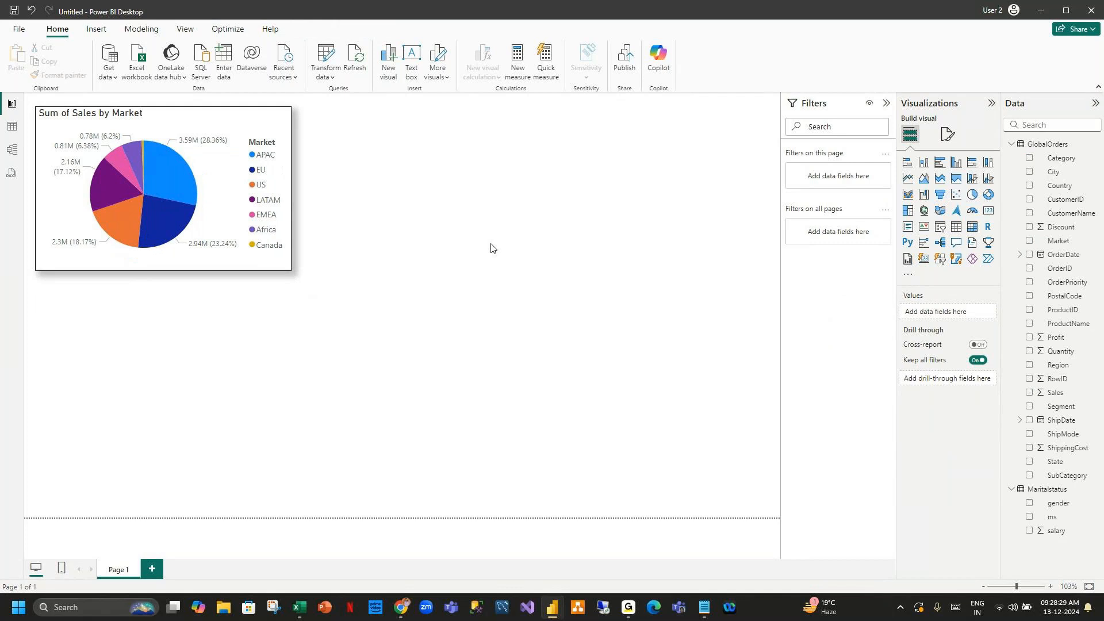
click(181, 113)
Add a donut chart below the pie chart showing Sales by Segment.
click(622, 265)
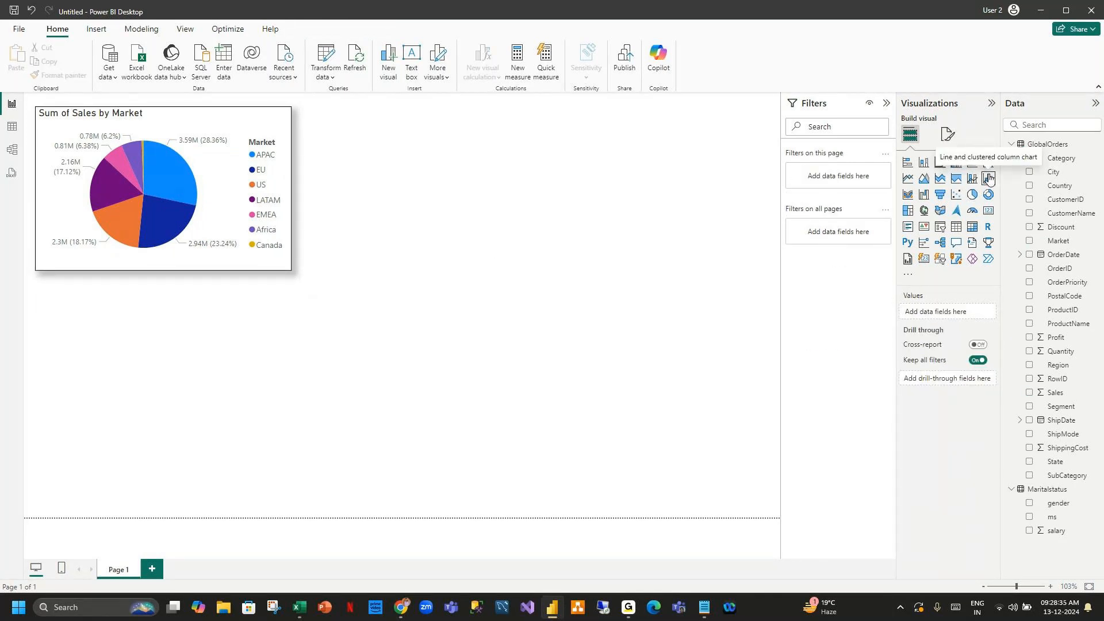
click(214, 196)
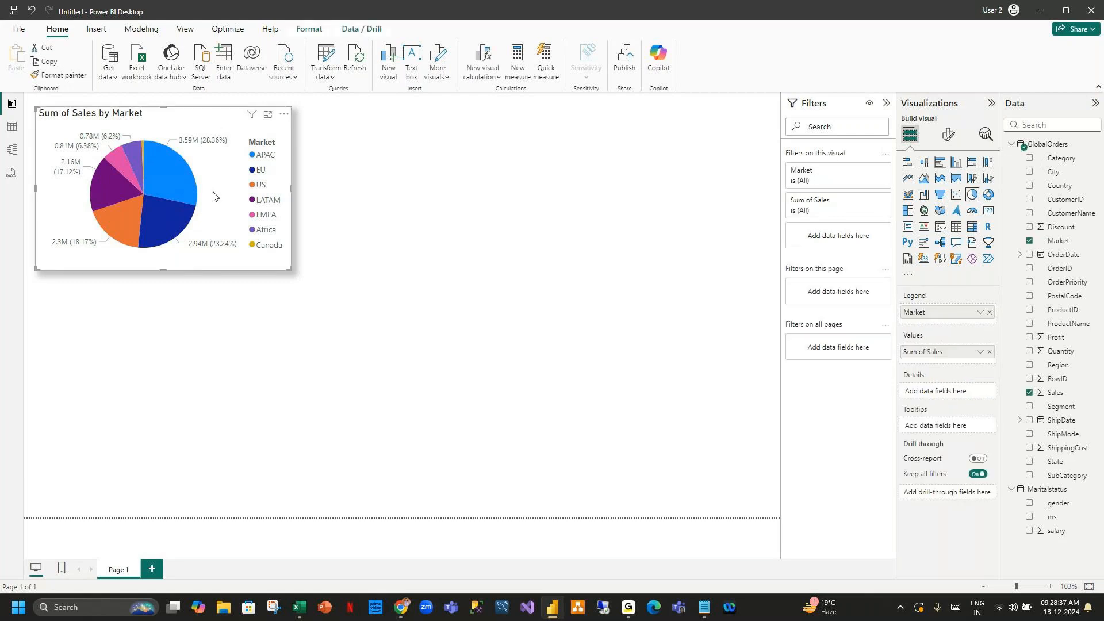
click(473, 192)
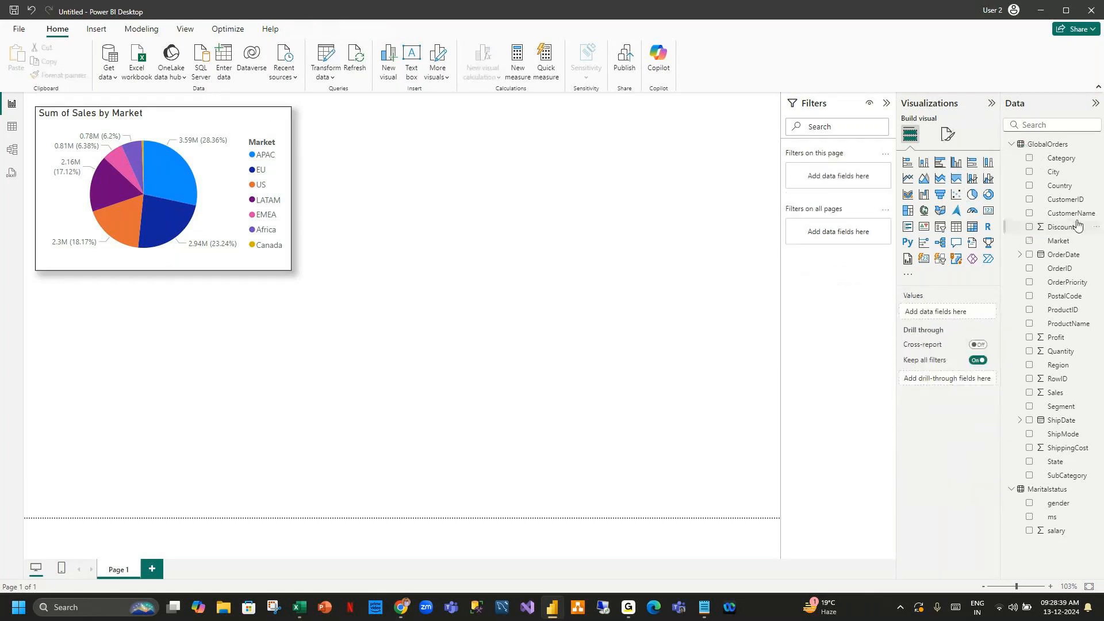
click(989, 195)
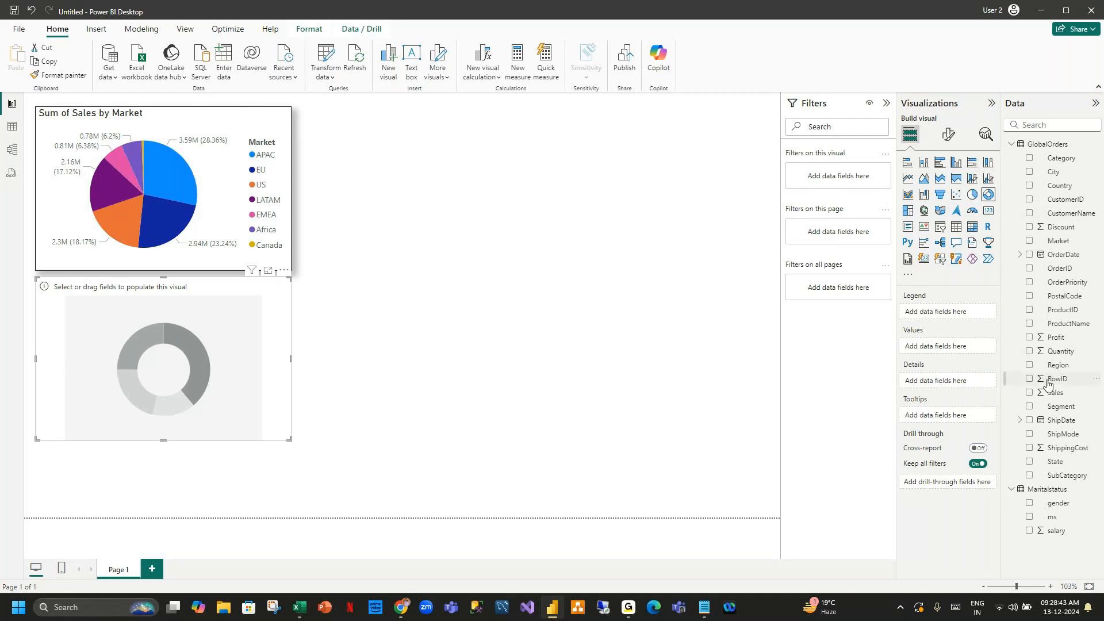
click(1029, 406)
click(1029, 392)
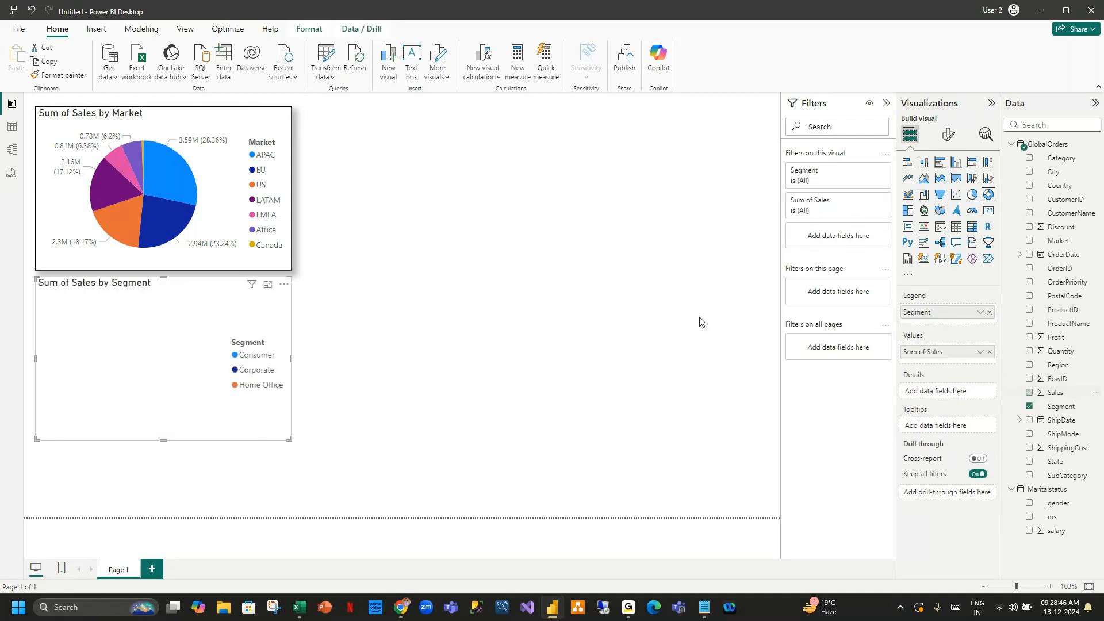
Copy the pie chart's formatting onto the donut chart with Format painter.
click(171, 129)
click(63, 76)
click(241, 321)
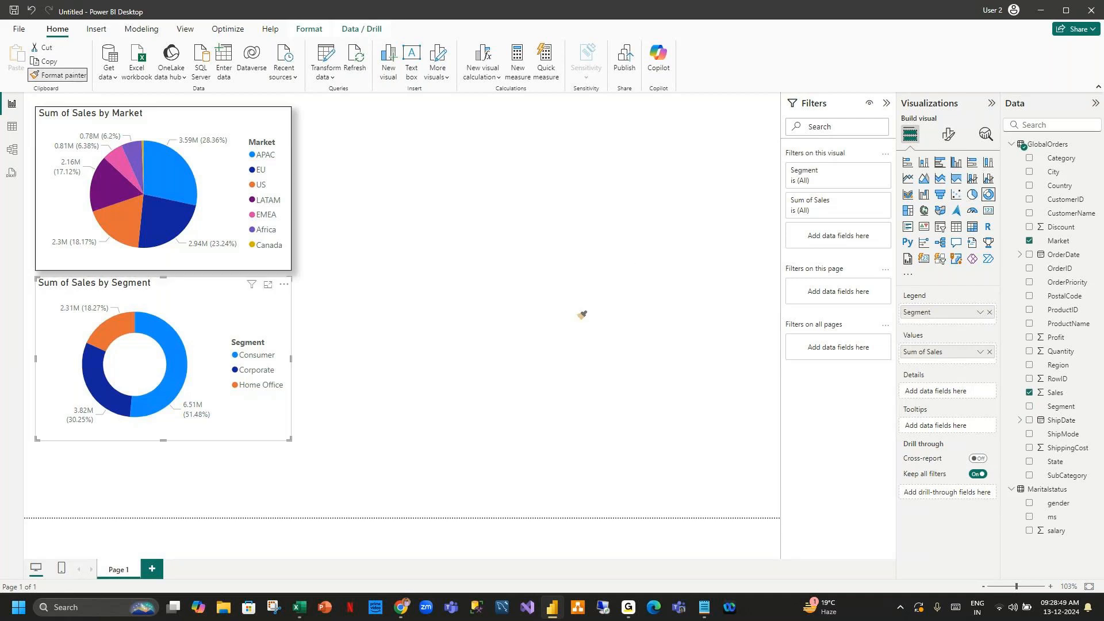
click(627, 259)
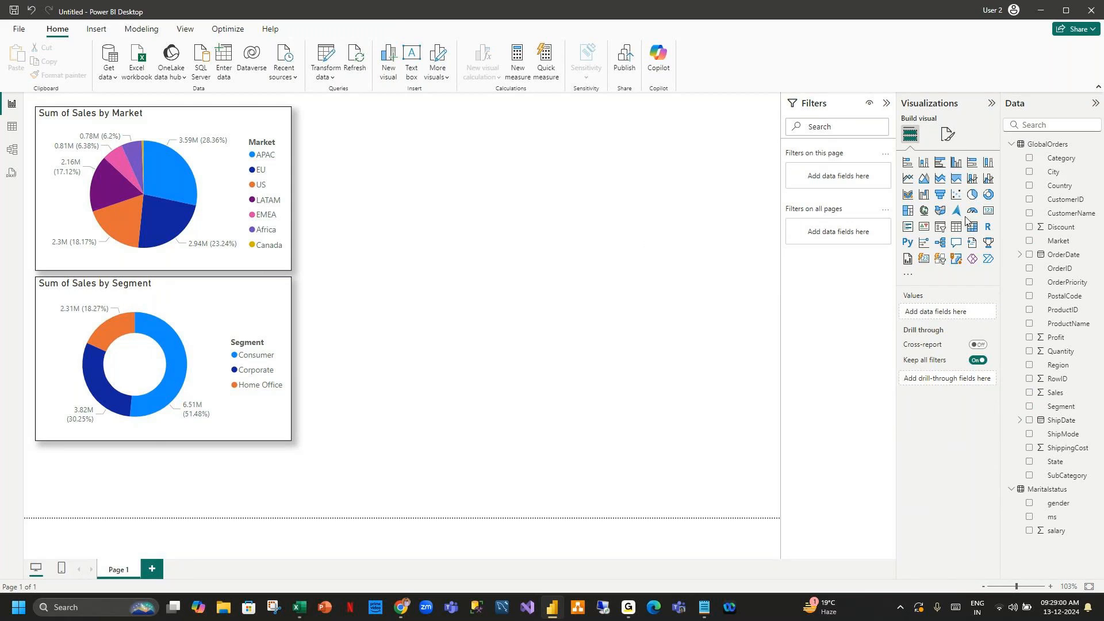
Resize the donut chart slightly from its lower-right corner and deselect it.
click(281, 439)
drag(292, 441, 291, 443)
click(517, 306)
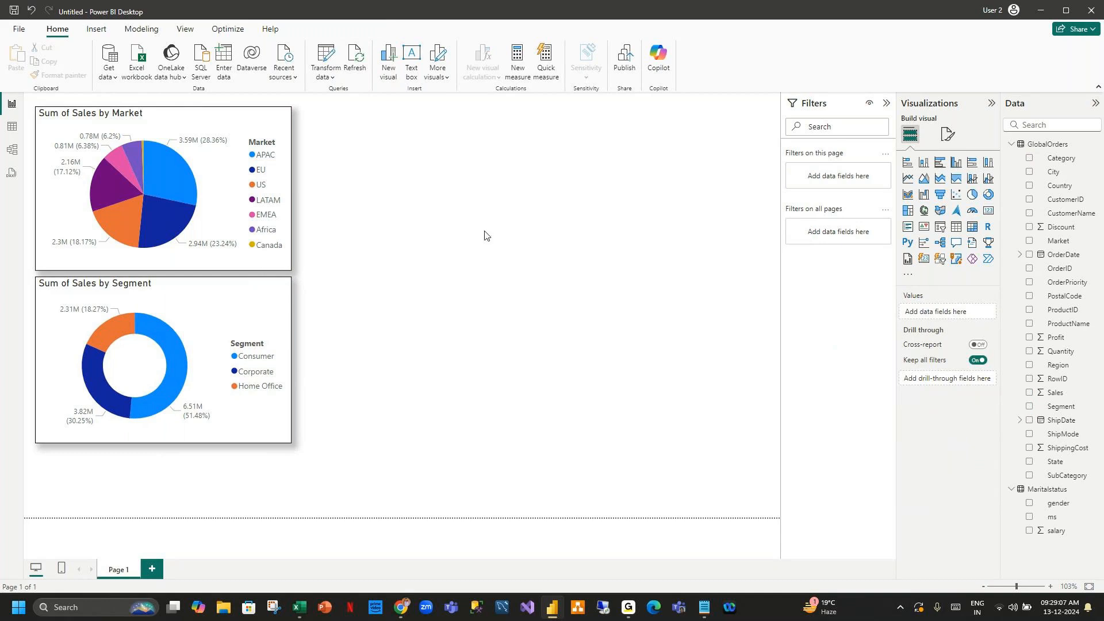
In table view, add a calculated column to the Maritalstatus table: Uppergender = UPPER(Maritalstatus[gender]).
click(11, 127)
click(1005, 145)
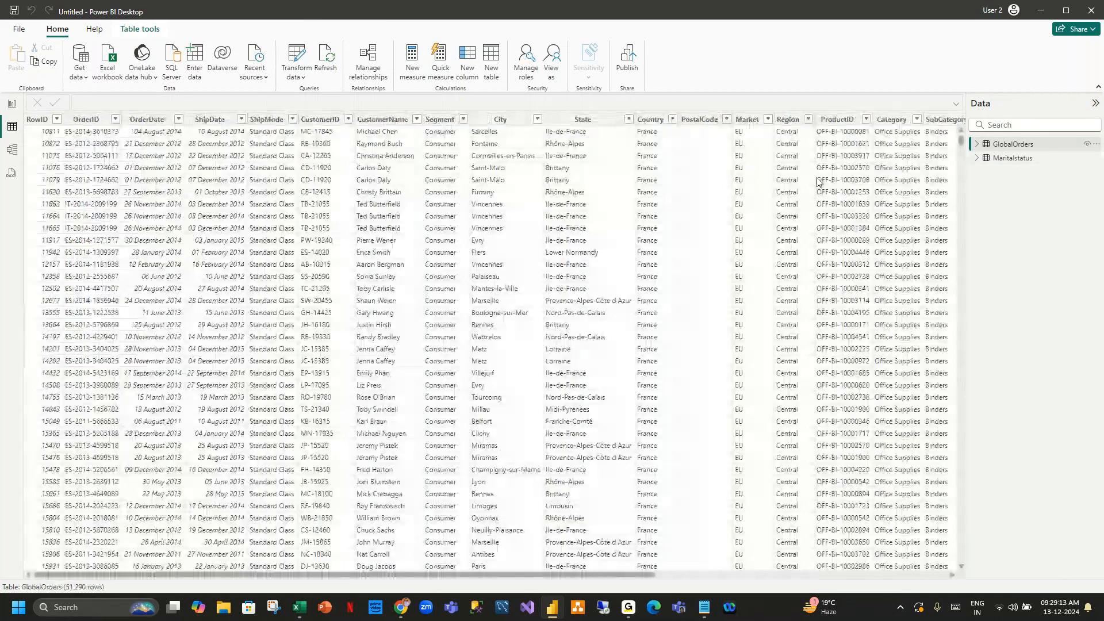
click(1011, 158)
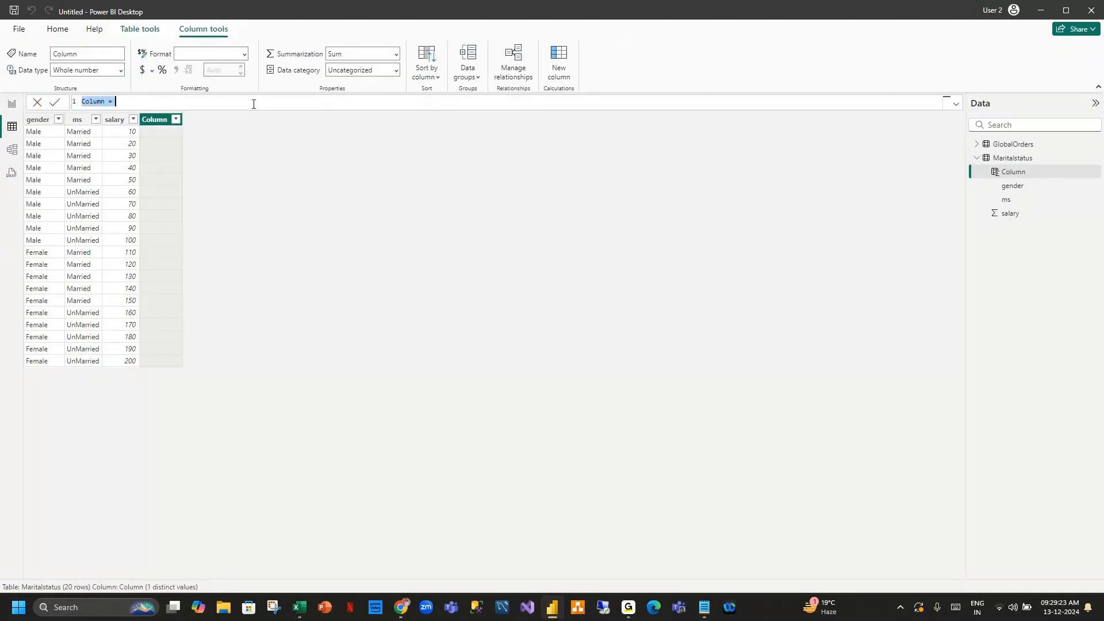
scroll(195, 103, up, 3)
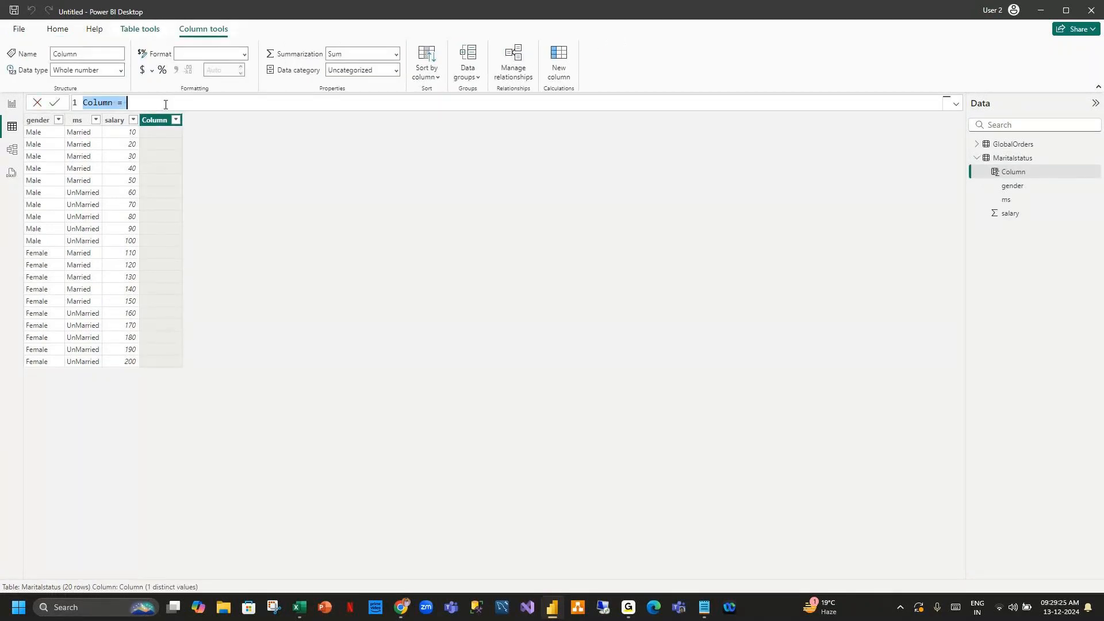
scroll(216, 109, up, 2)
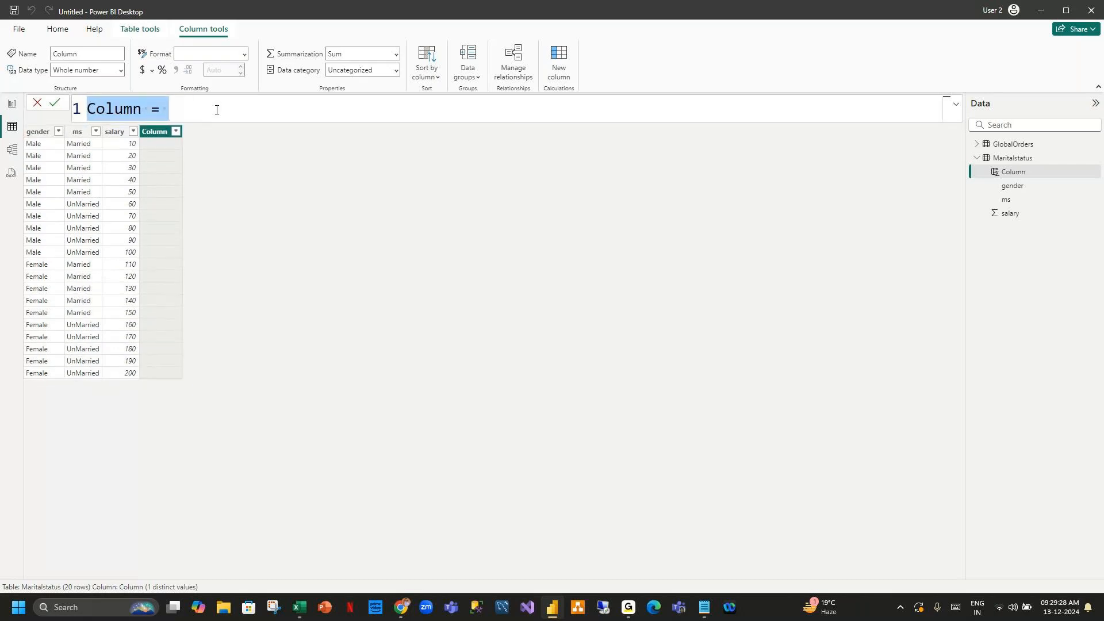
key(BackSpace)
text(Uppergende)
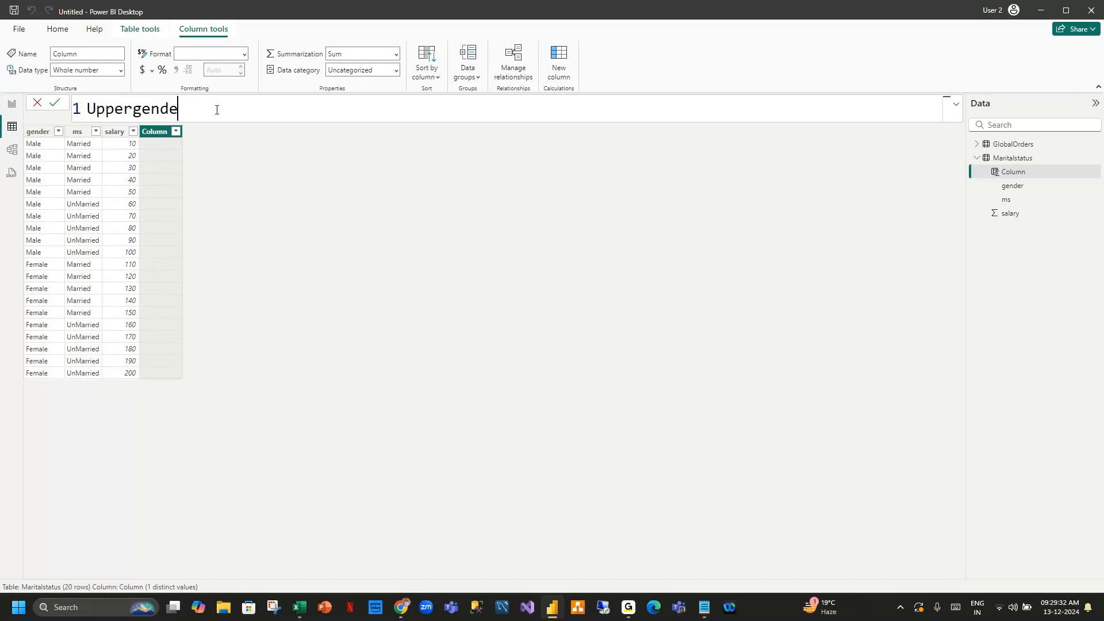
text(r = Upp)
key(Tab)
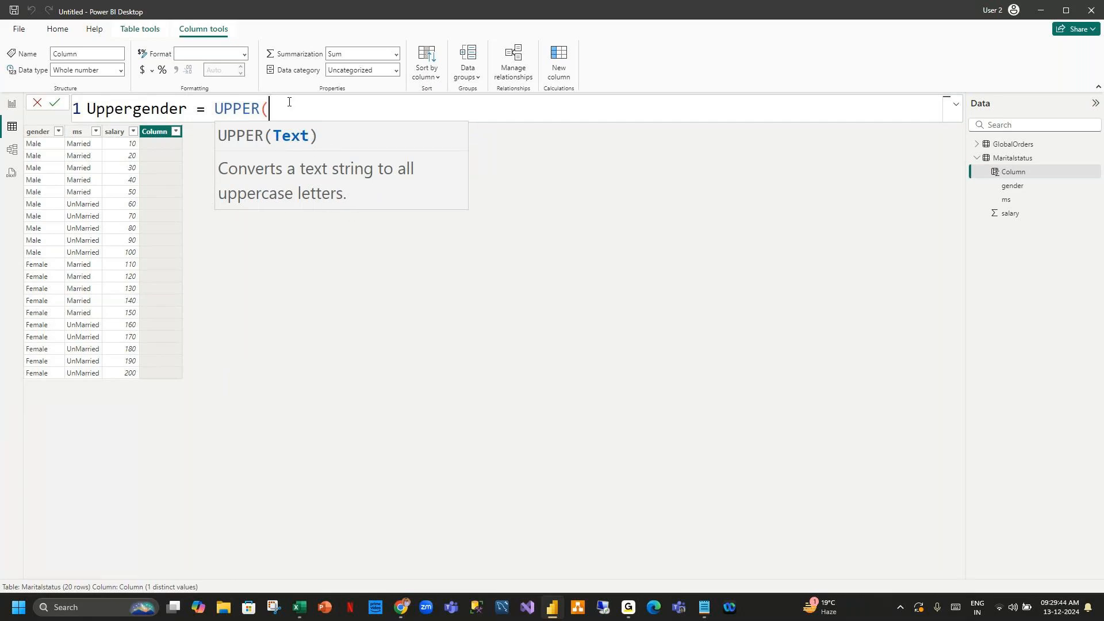
text(gen)
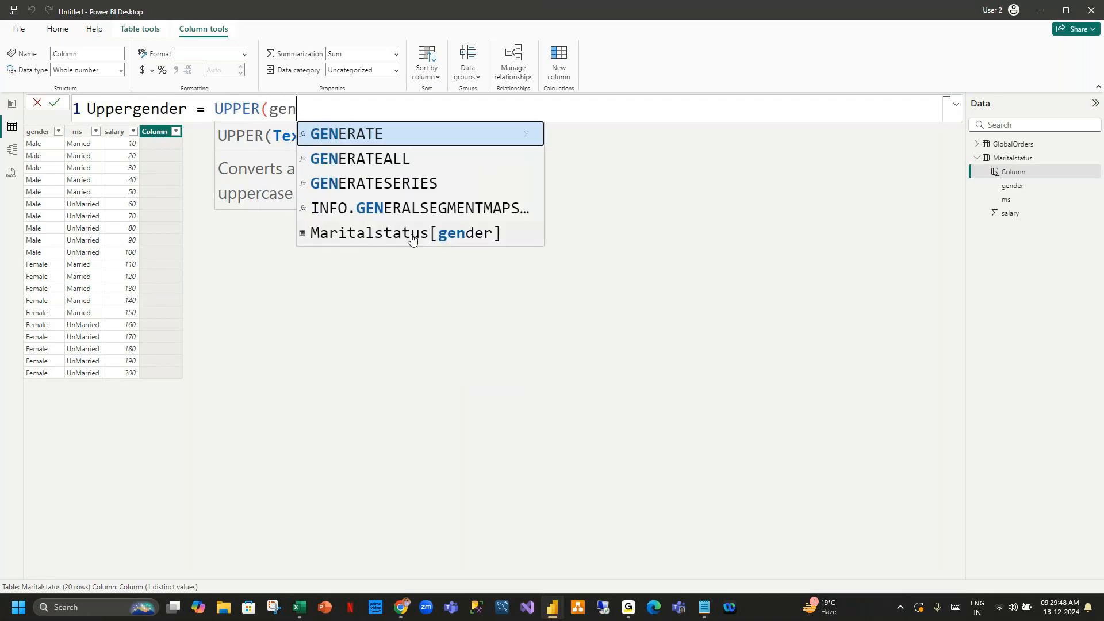
click(430, 237)
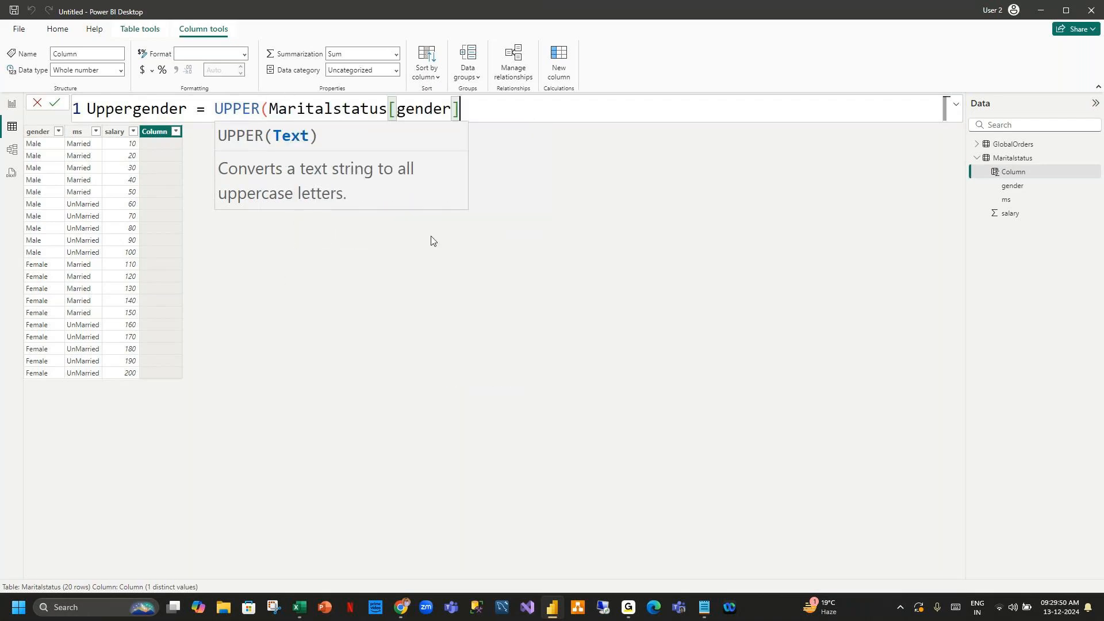
key(Return)
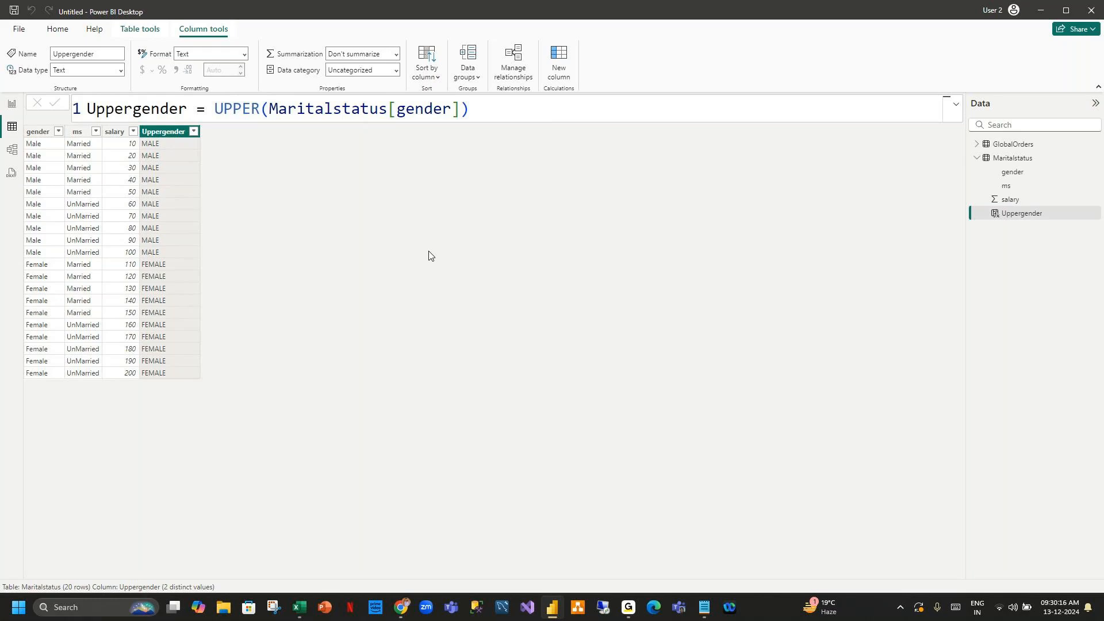
In model view, shift the Maritalstatus card slightly and enlarge the GlobalOrders card to show all its fields.
click(13, 150)
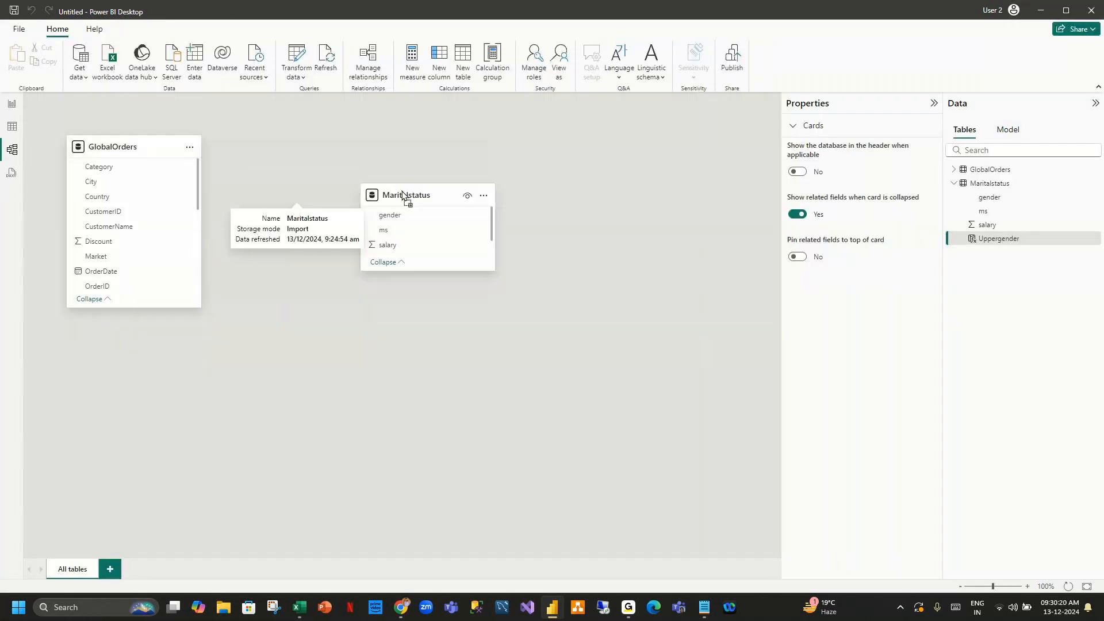
drag(403, 194, 408, 194)
drag(140, 310, 153, 538)
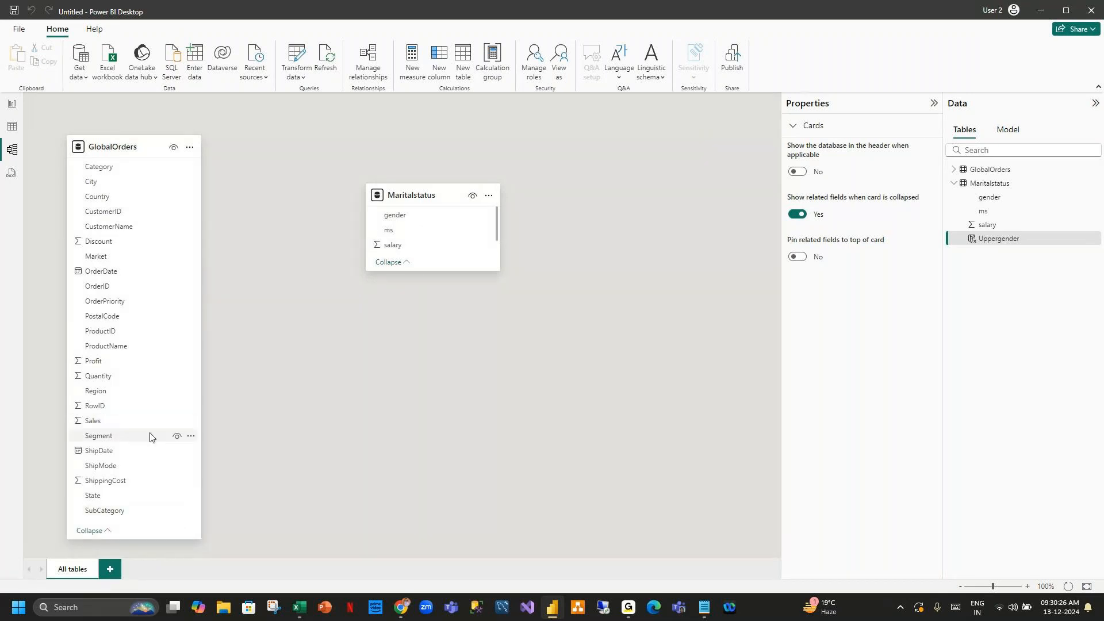
Create a many-to-one relationship from GlobalOrders Sales to Maritalstatus salary, then move the Maritalstatus card lower.
drag(92, 421, 388, 246)
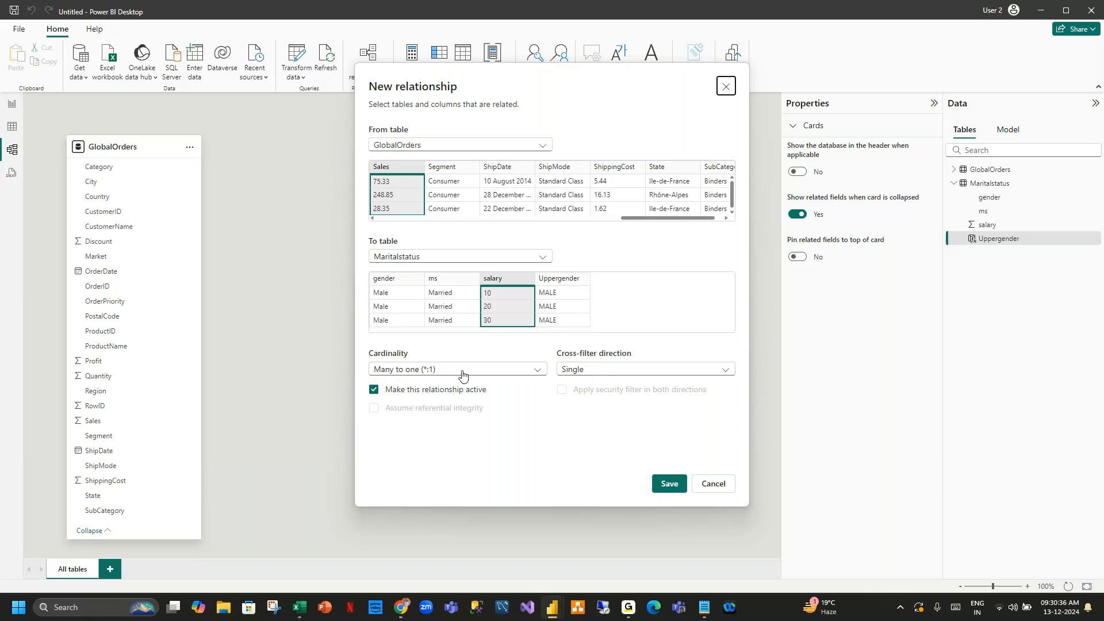
click(674, 485)
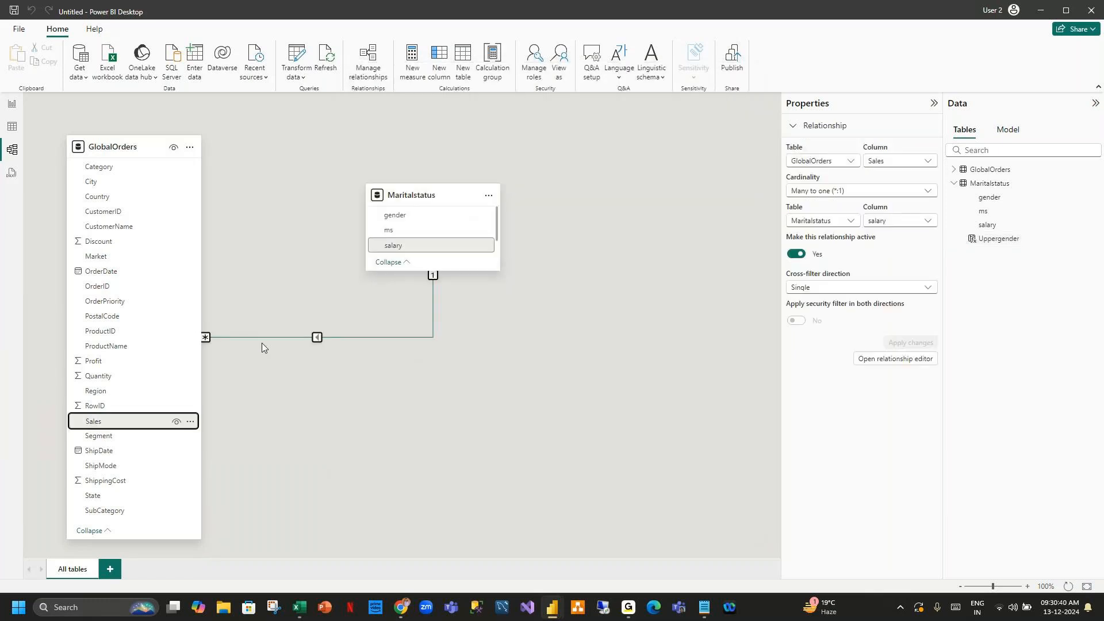
drag(415, 197, 423, 265)
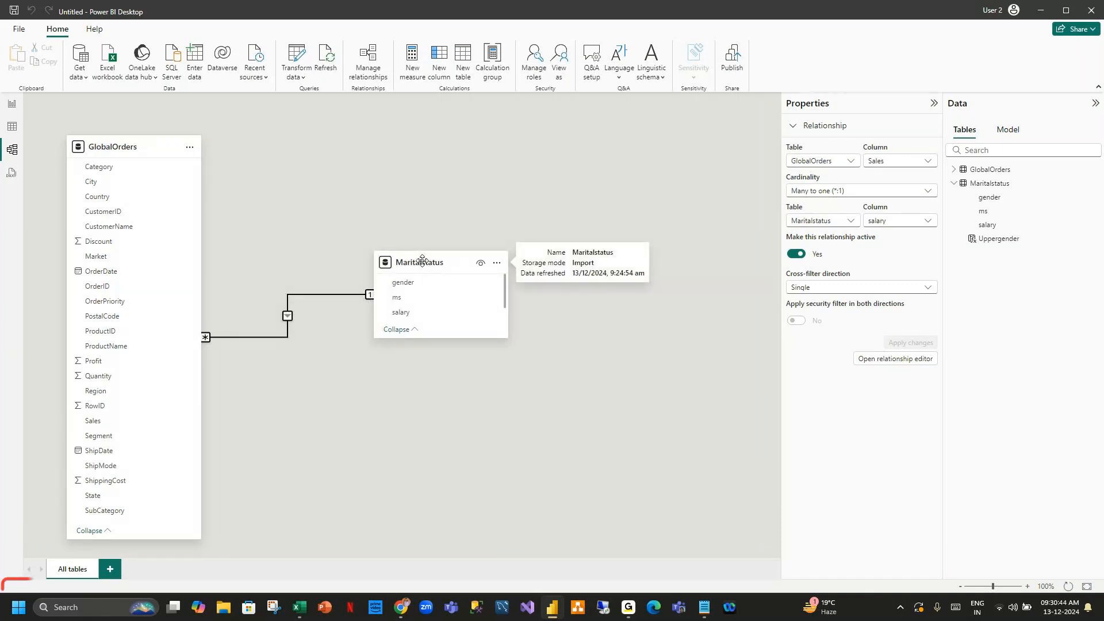
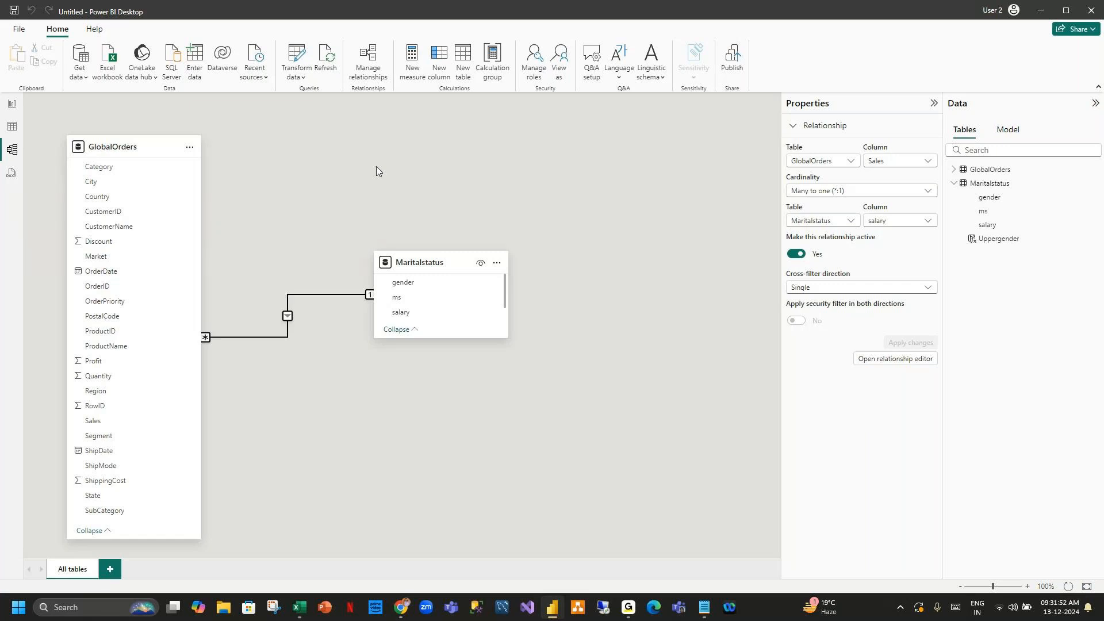
Switch through the report, table, model and DAX query views.
click(9, 108)
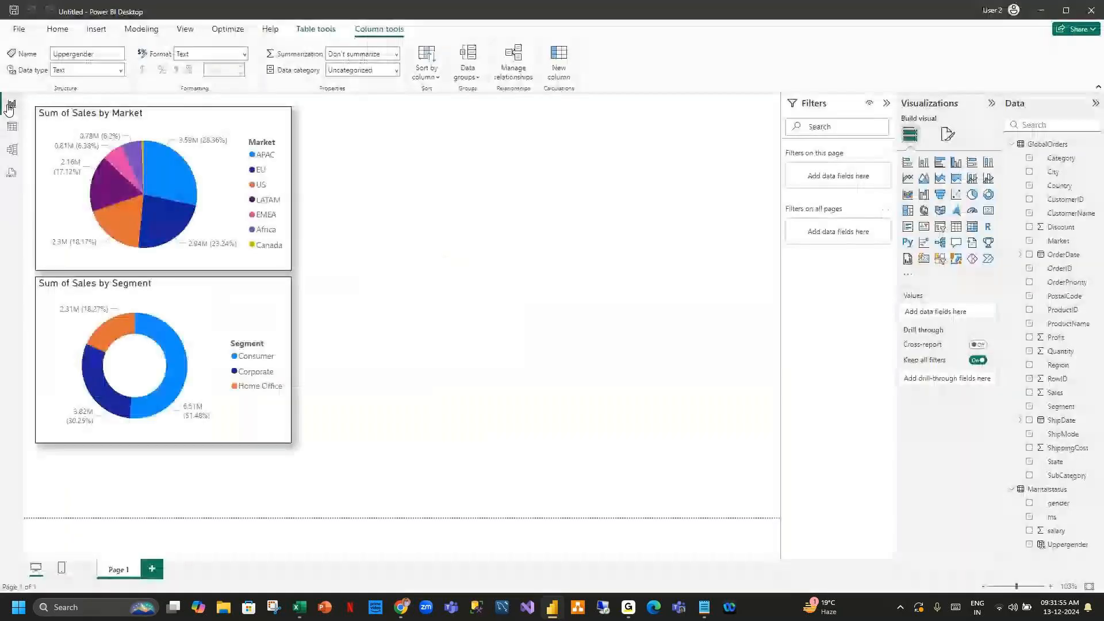
click(13, 128)
click(12, 150)
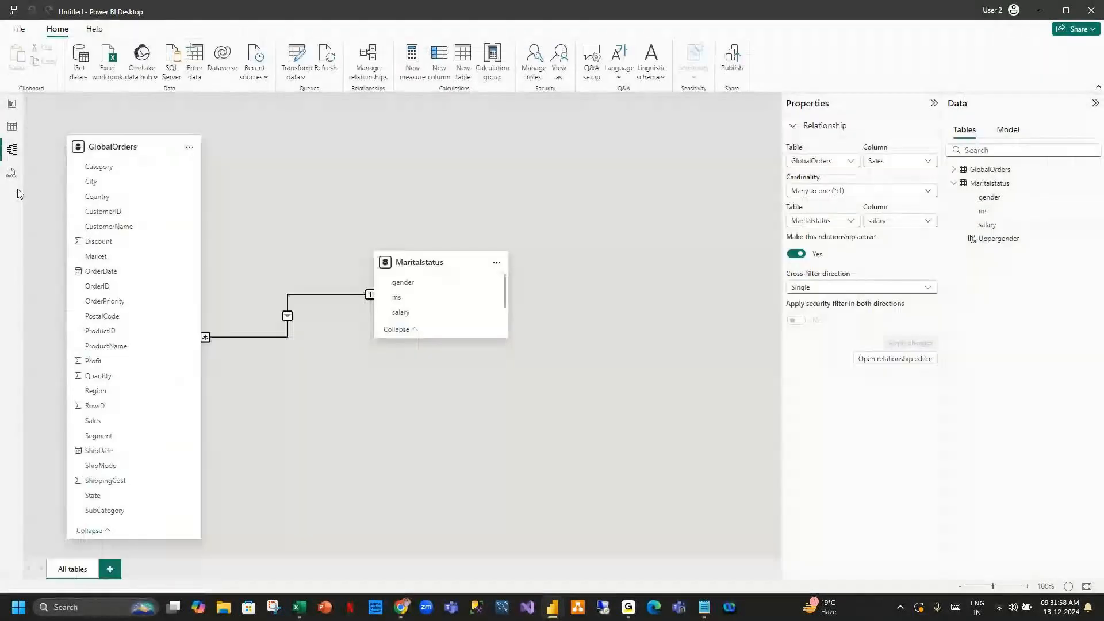
click(11, 172)
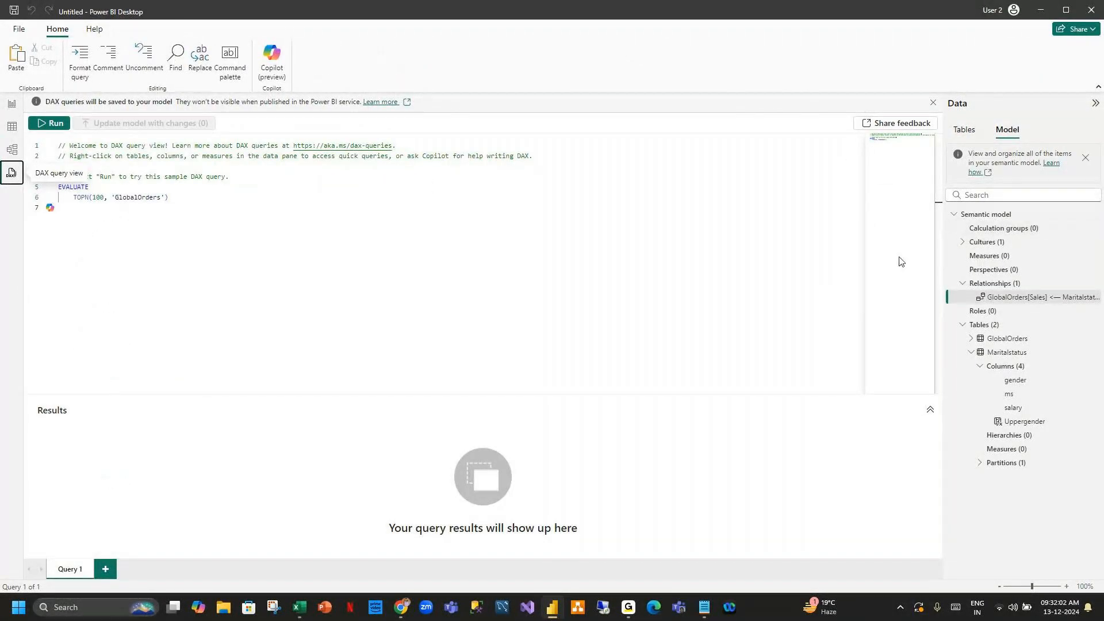
Examine the sample DAX query and the semantic model tree of tables, columns and relationships in DAX query view.
click(1029, 427)
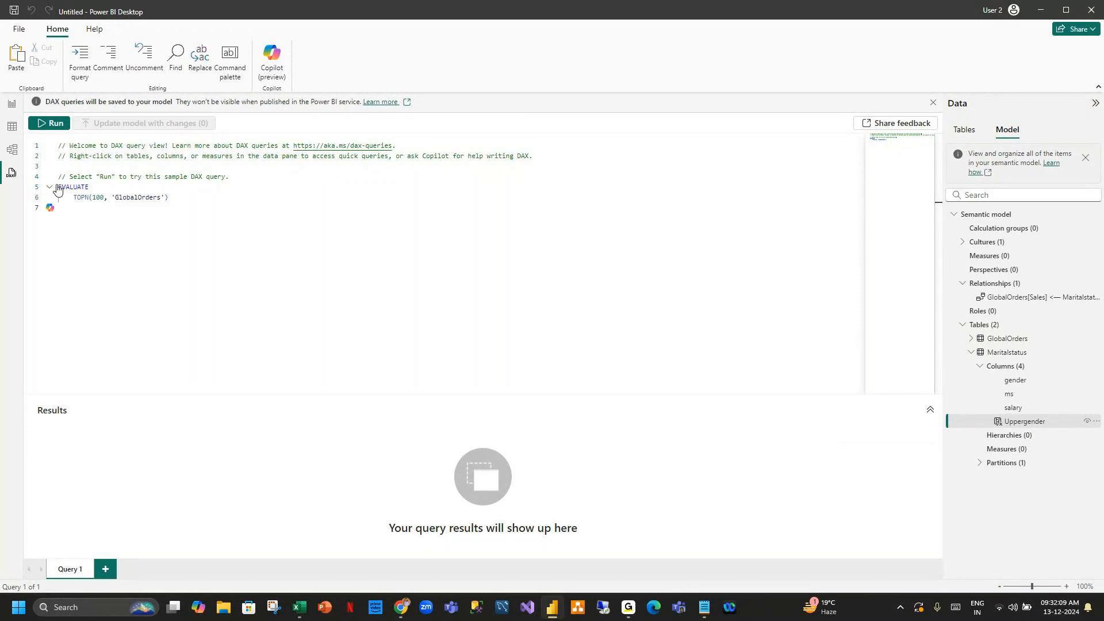
drag(60, 187, 120, 207)
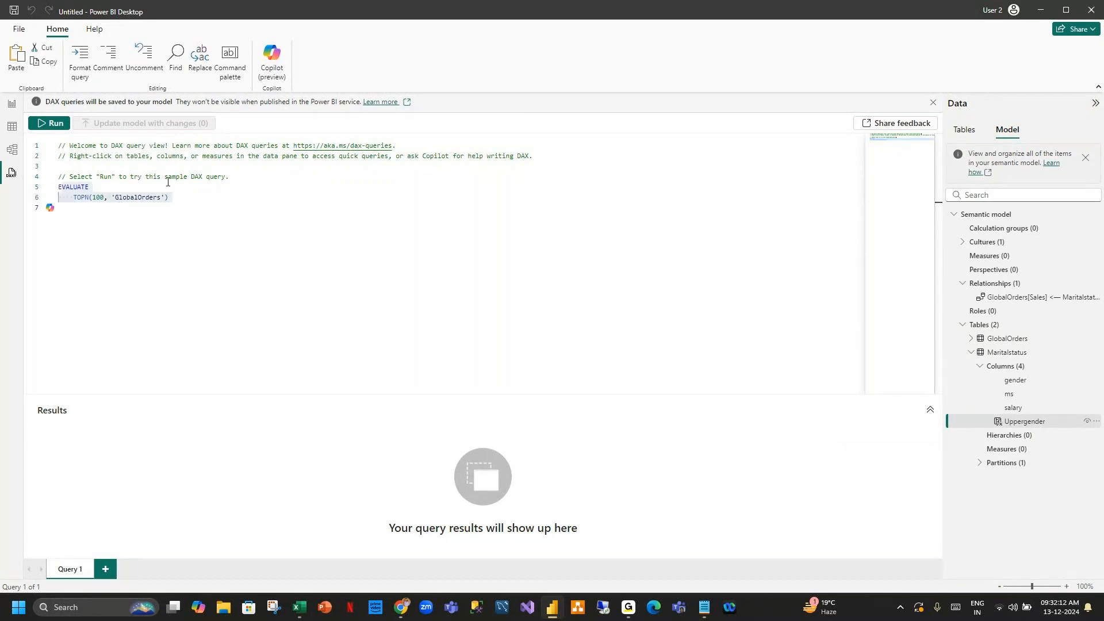
click(218, 218)
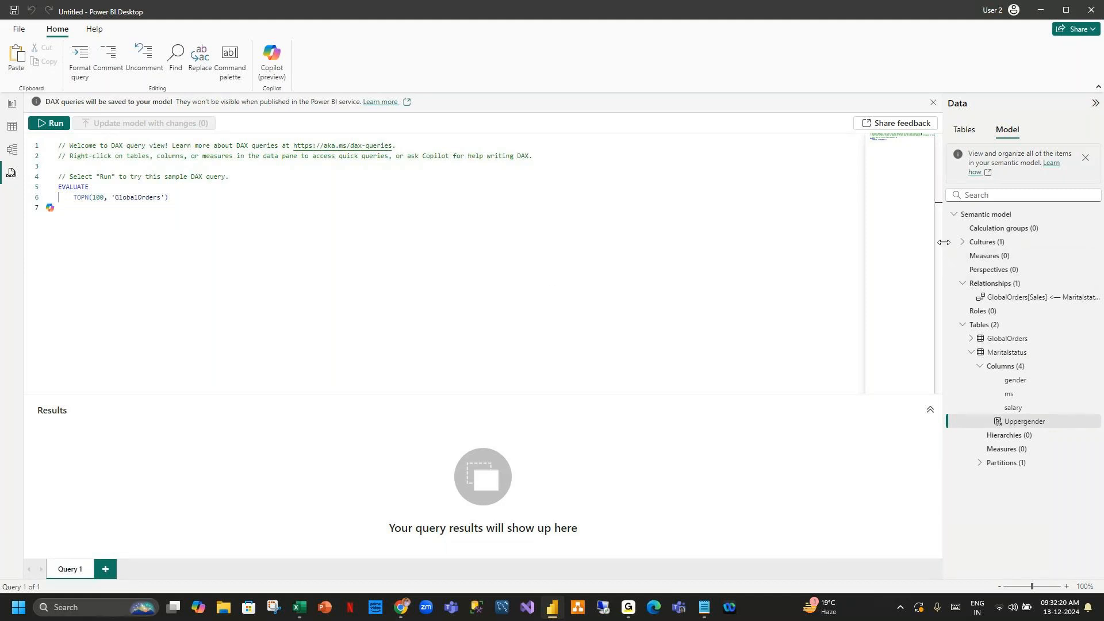
drag(943, 249, 900, 241)
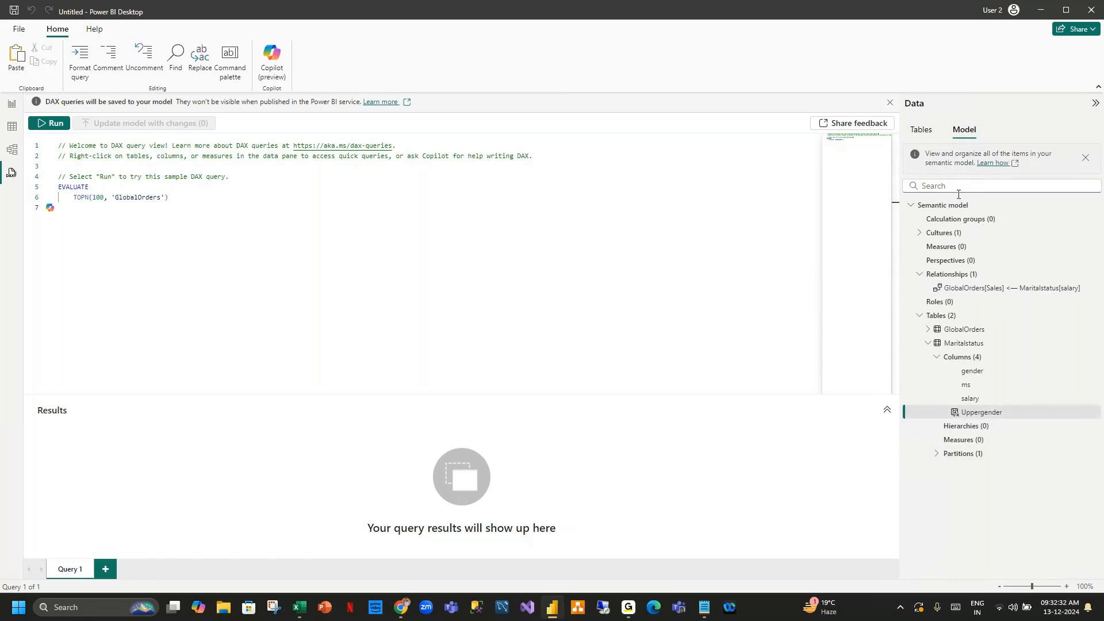
click(929, 342)
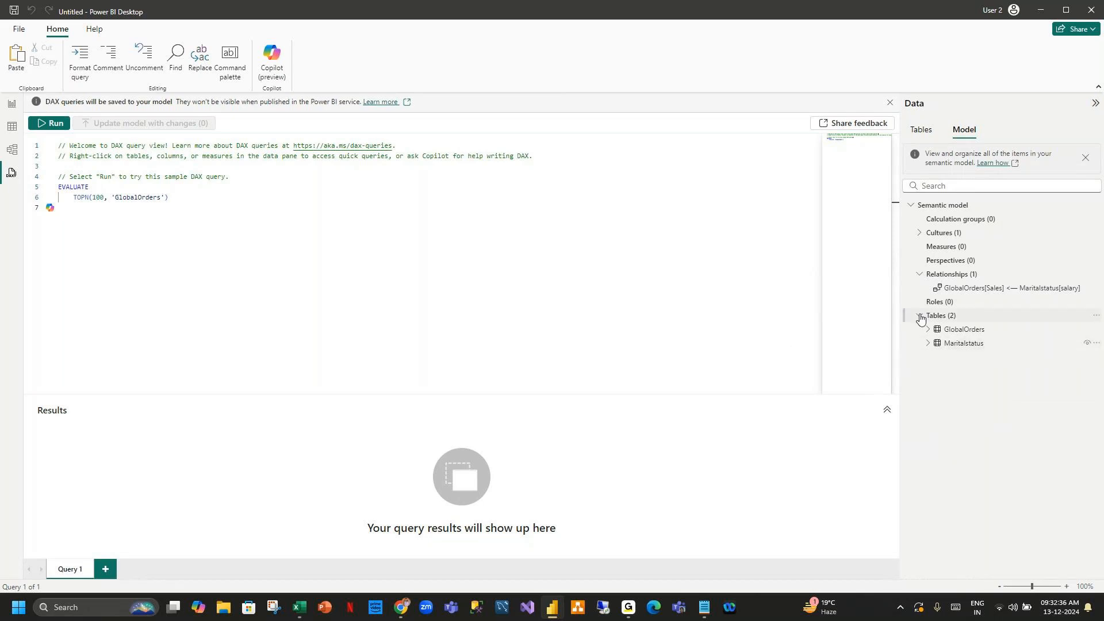
click(920, 274)
click(920, 274)
click(889, 102)
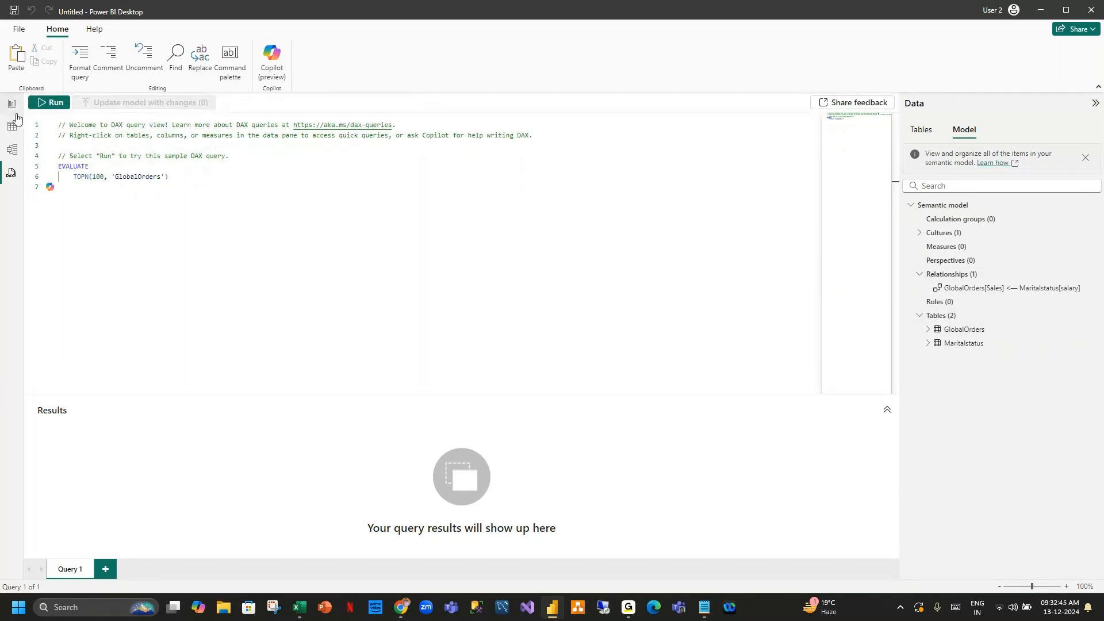
Switch to the SQL POWERBI DEMO notes in Notepad and review the list of PBI Desktop components.
click(13, 151)
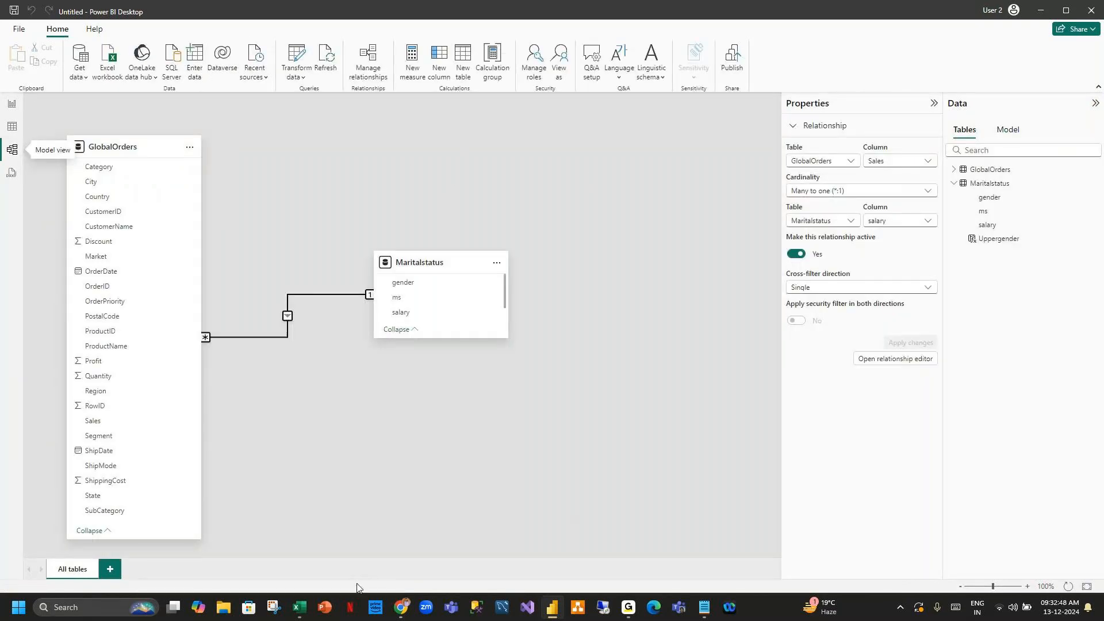
mouse_move(706, 609)
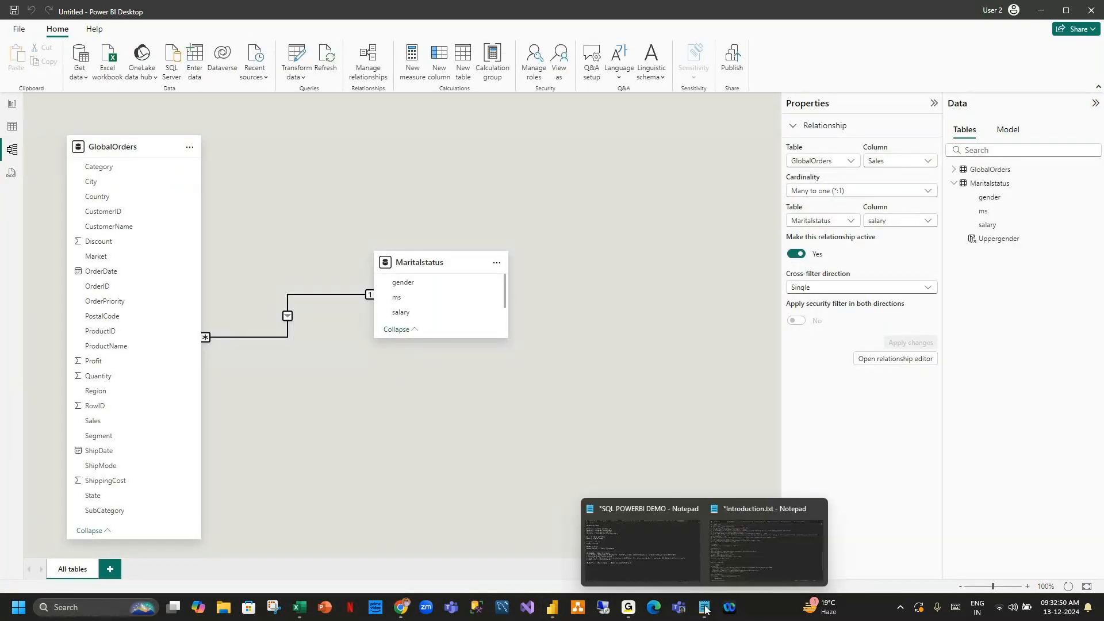
click(687, 549)
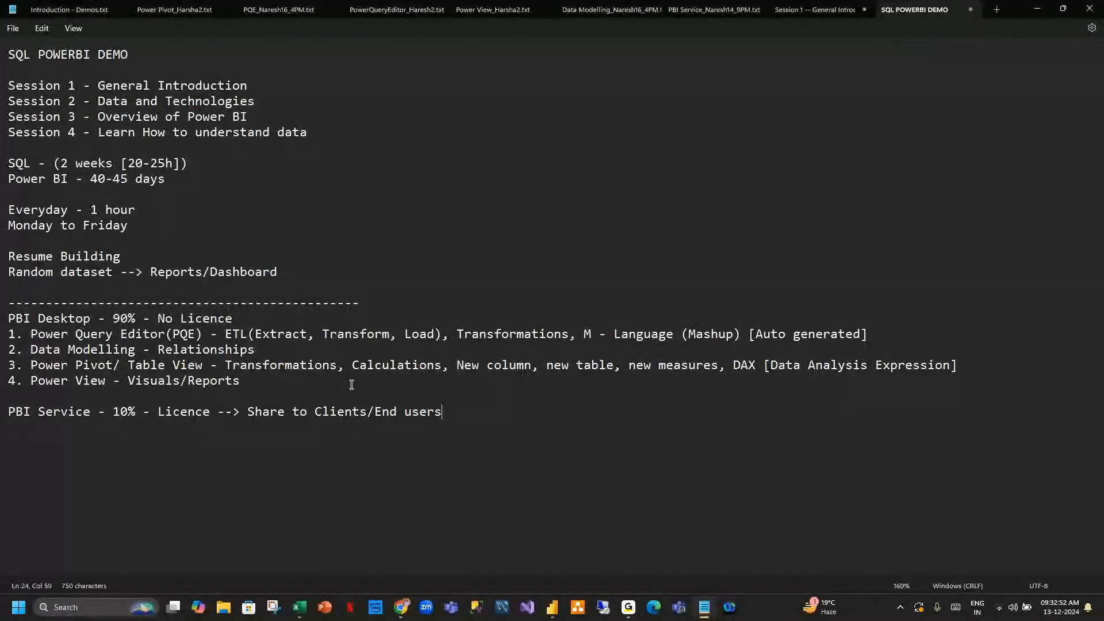
drag(351, 384, 84, 340)
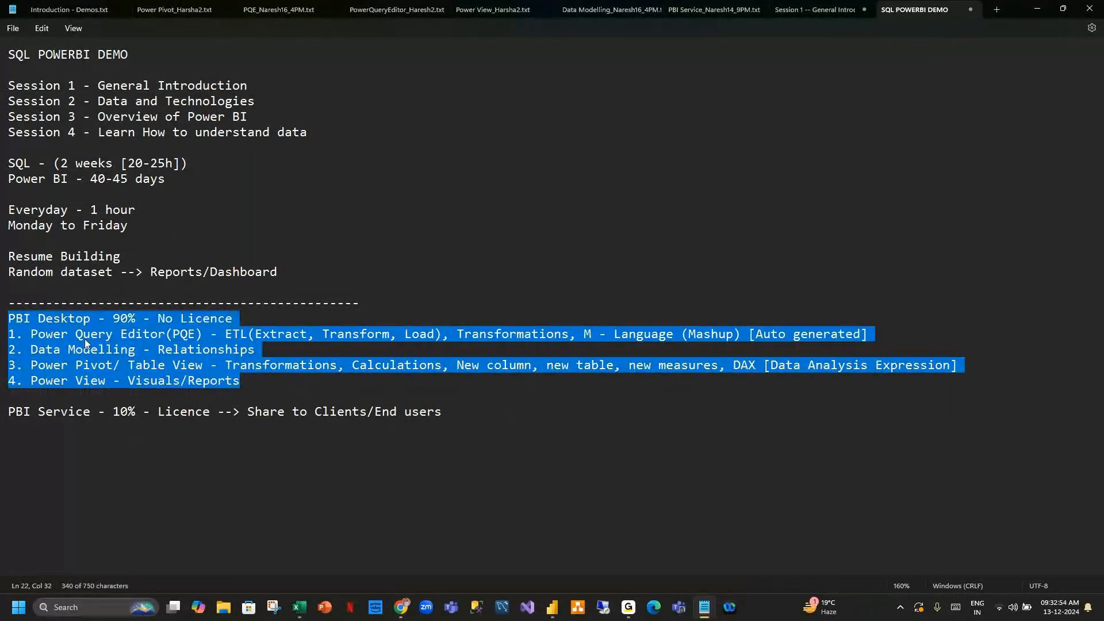
drag(257, 378, 2, 384)
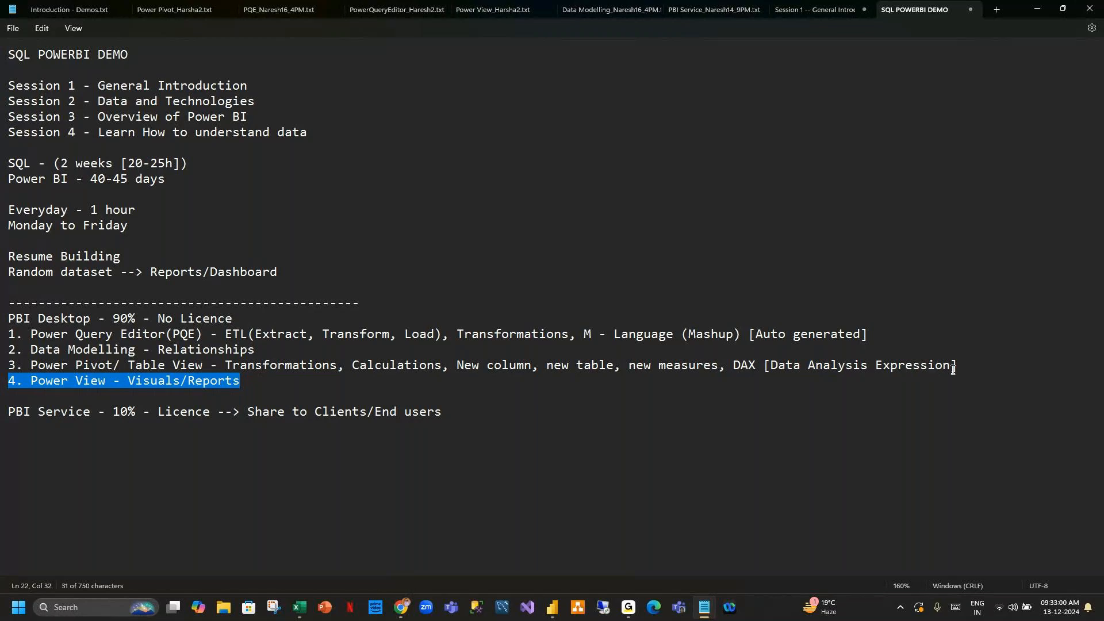
drag(964, 367, 19, 366)
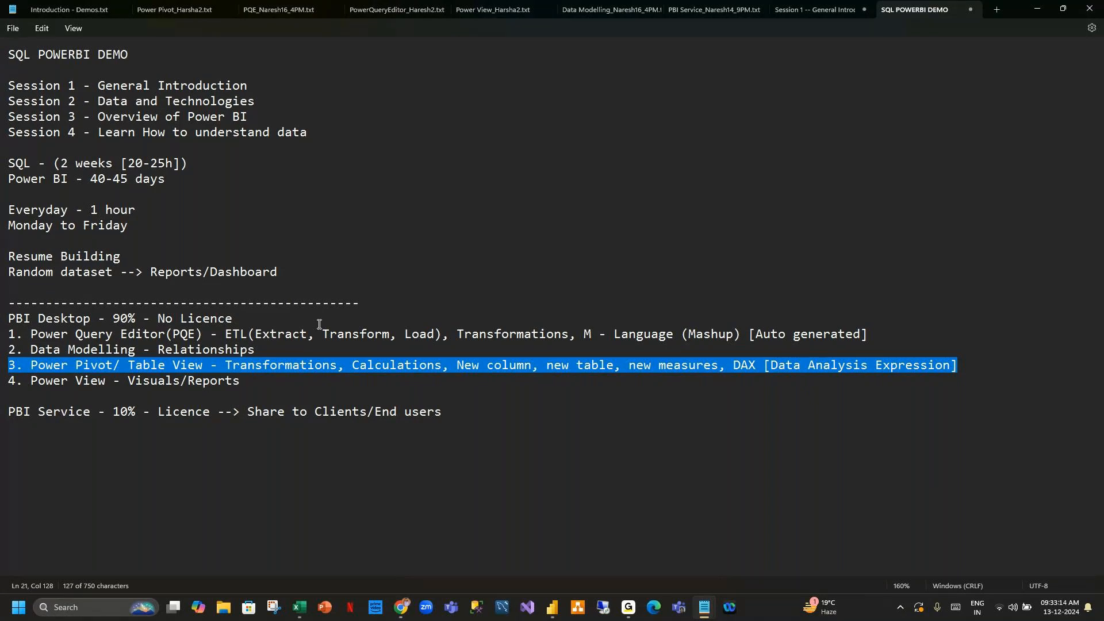
drag(266, 348, 2, 358)
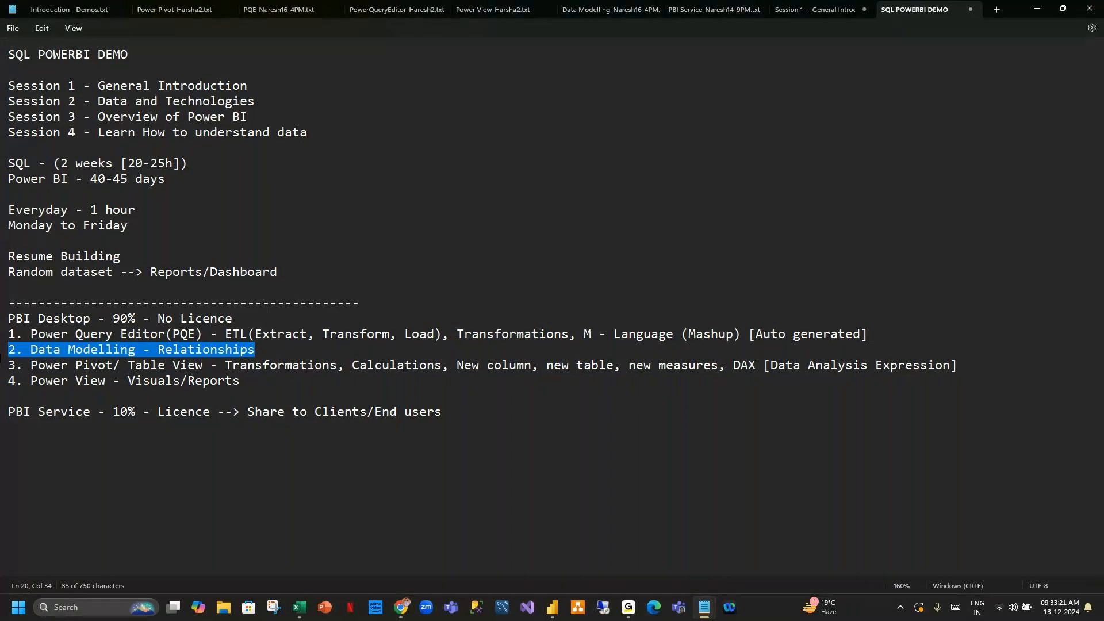
click(872, 334)
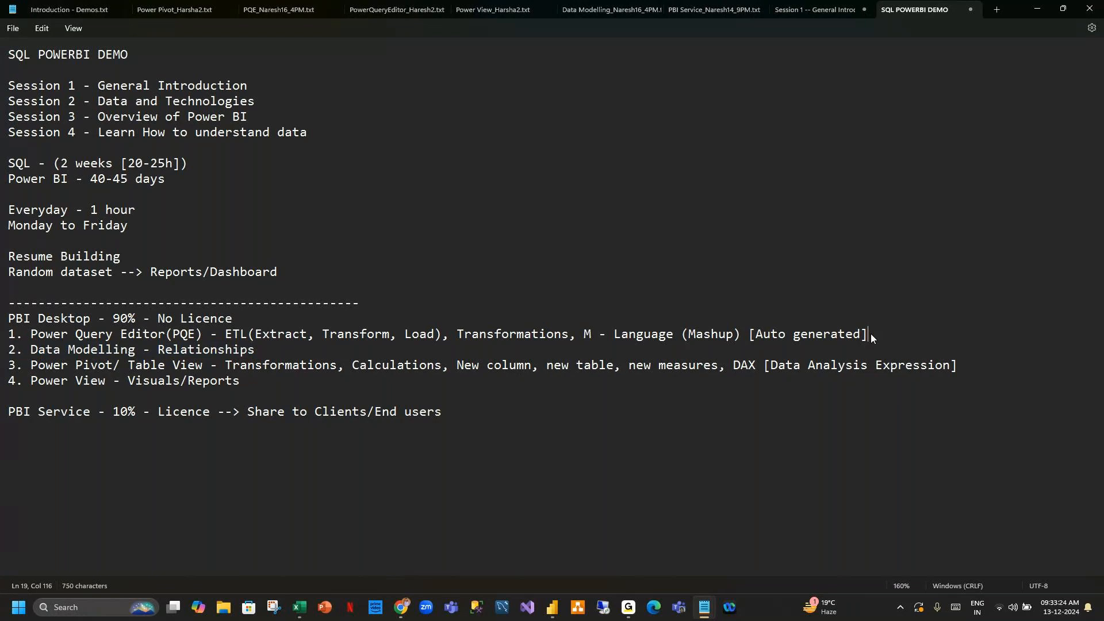
drag(873, 334, 2, 338)
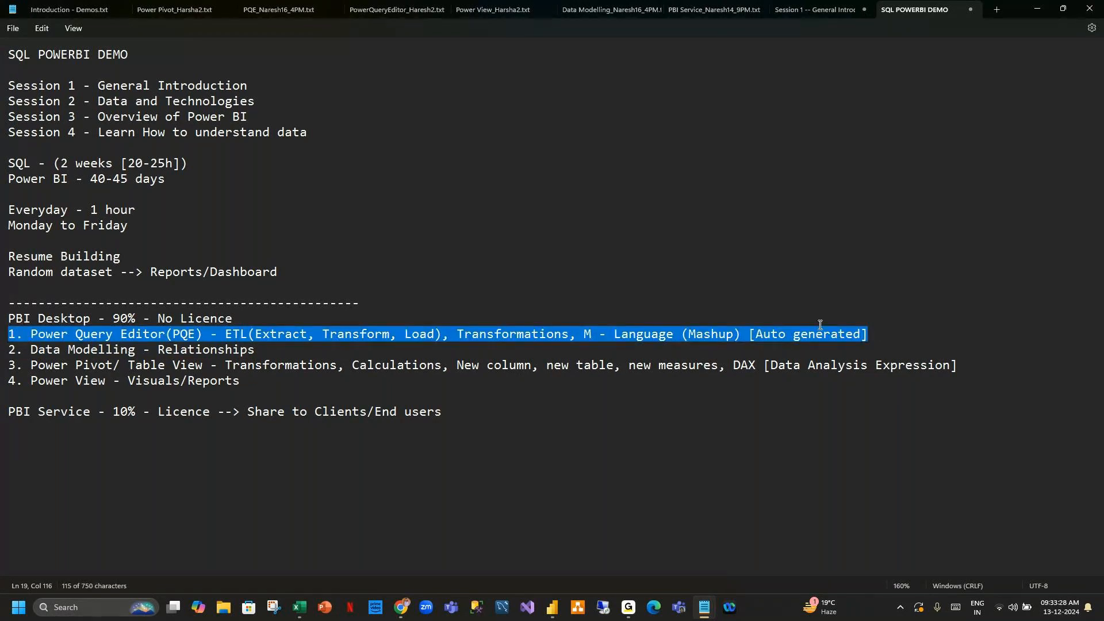
click(872, 332)
drag(872, 333, 5, 337)
Return to Power BI and open the Power Query Editor from report view, refreshing the data preview.
click(551, 608)
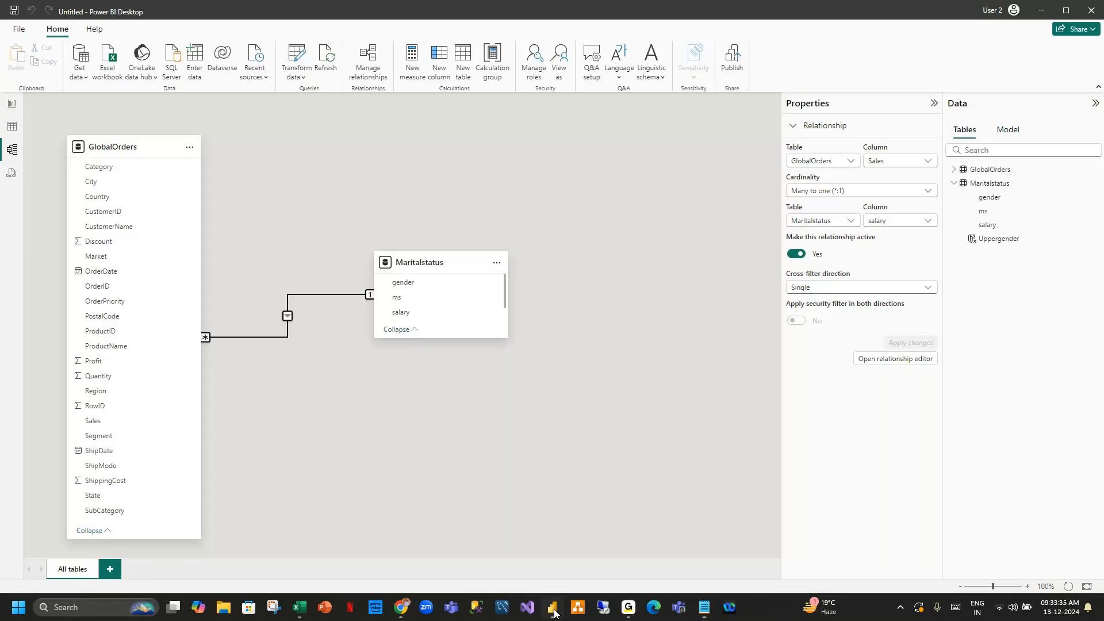
click(518, 207)
click(12, 106)
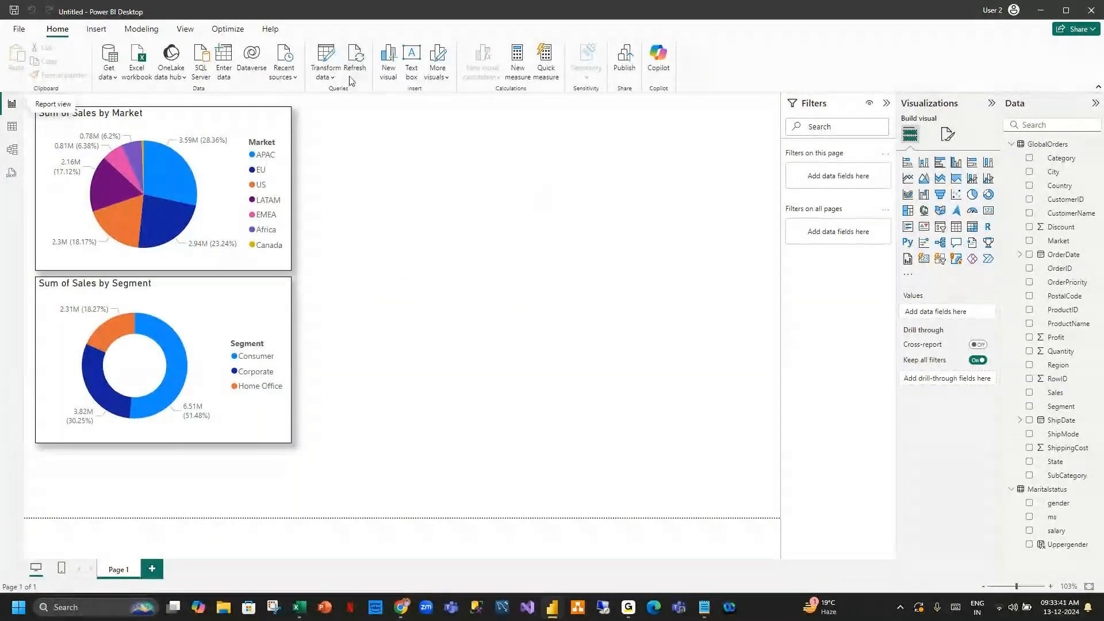
click(325, 55)
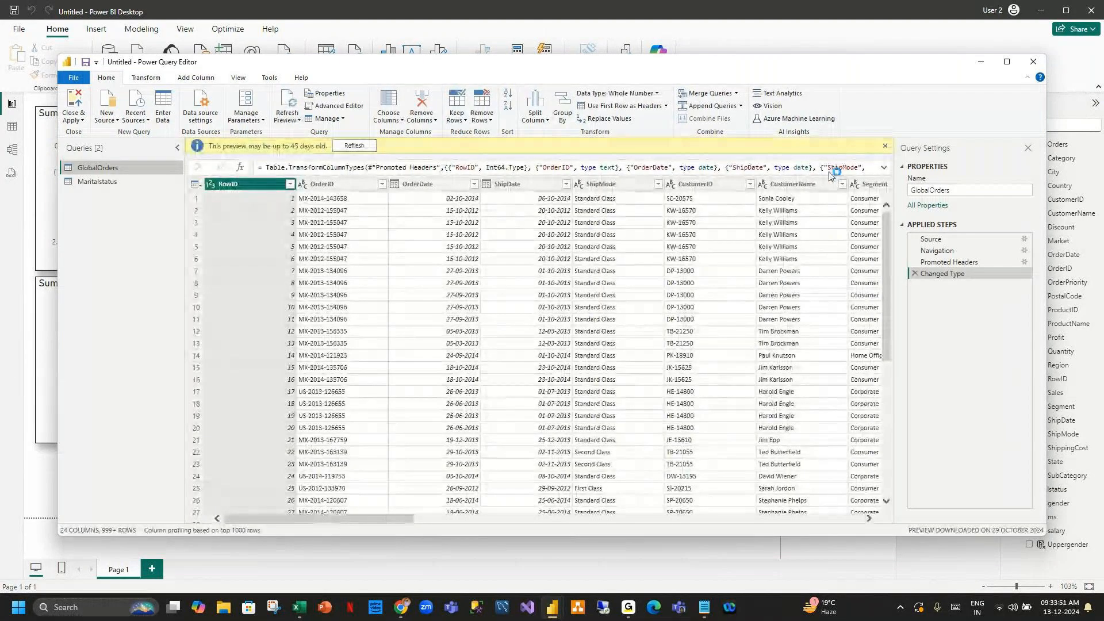
click(373, 148)
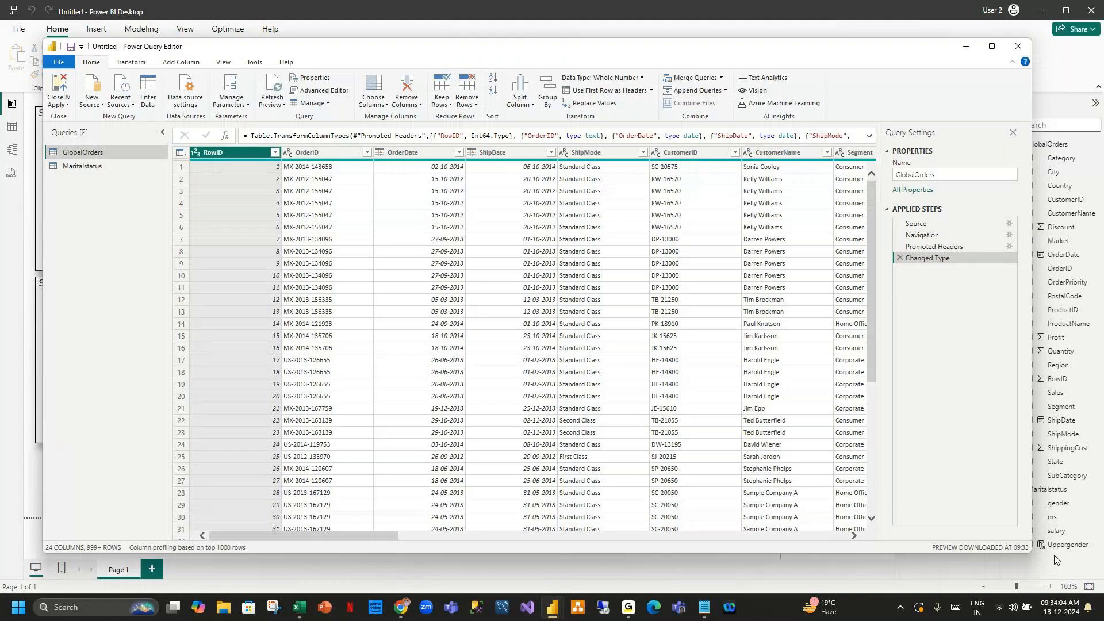
Step through the GlobalOrders query's applied steps, inspecting each step's formula.
click(916, 223)
drag(528, 136, 261, 135)
click(423, 136)
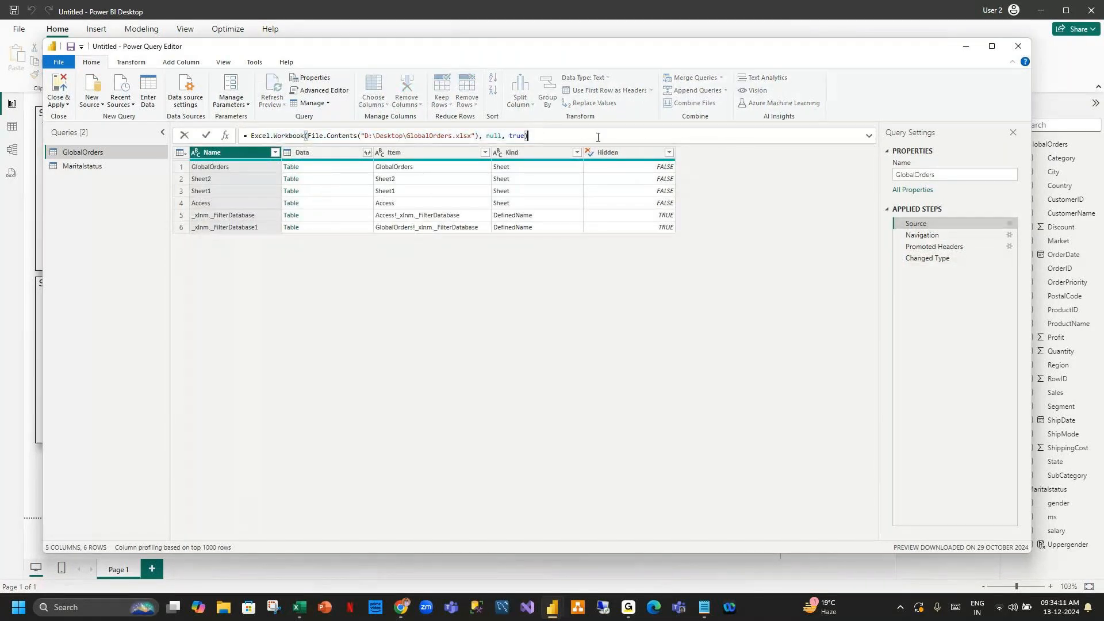
click(920, 236)
click(920, 236)
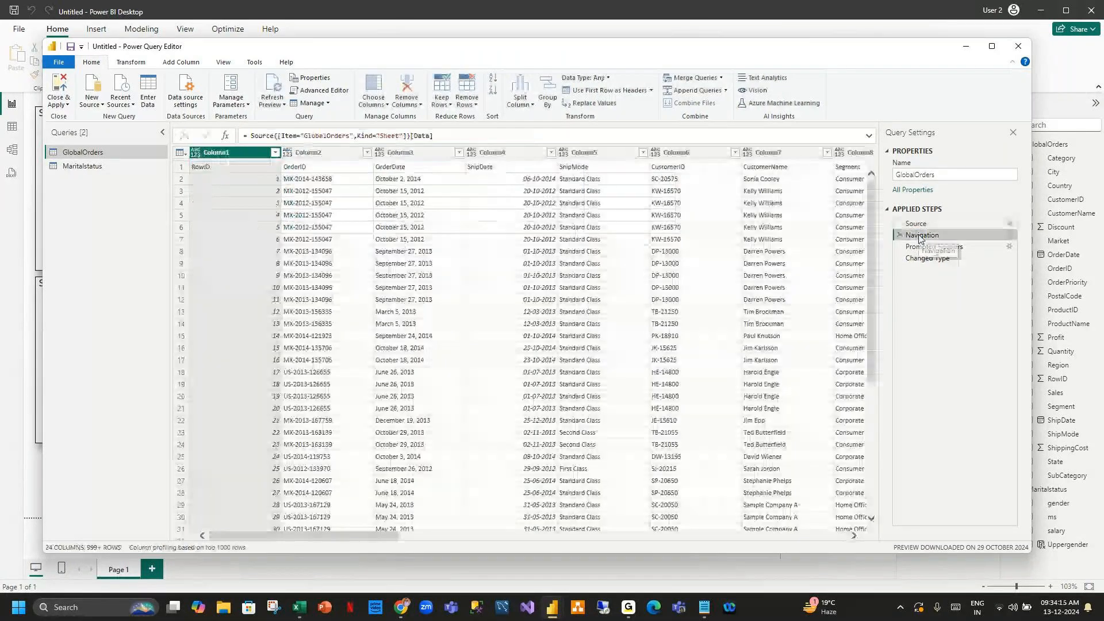
drag(442, 136, 232, 136)
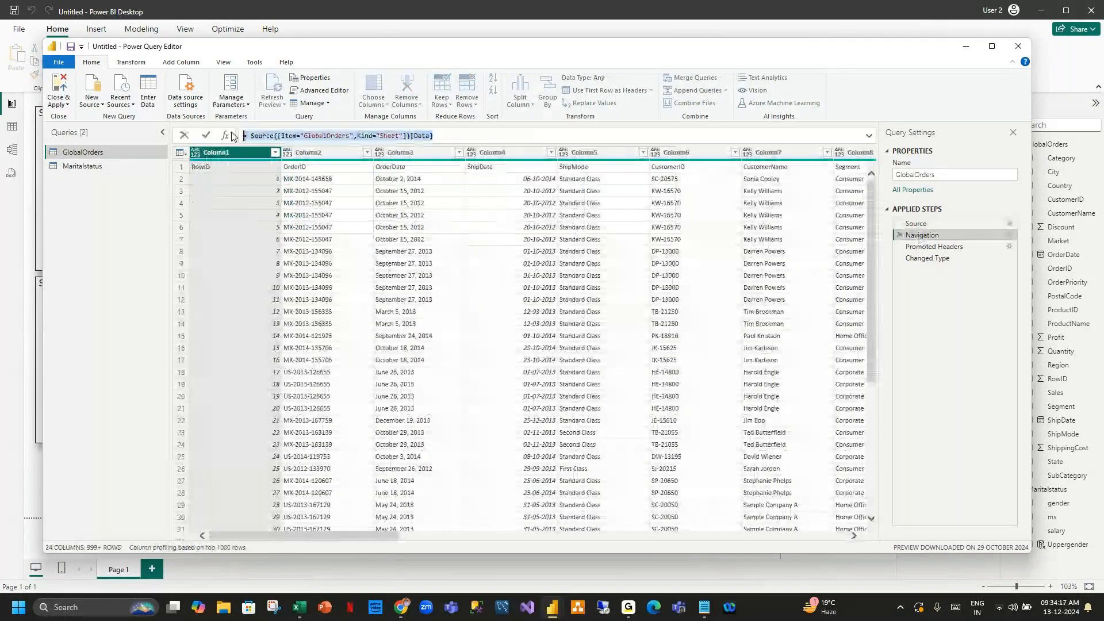
click(440, 136)
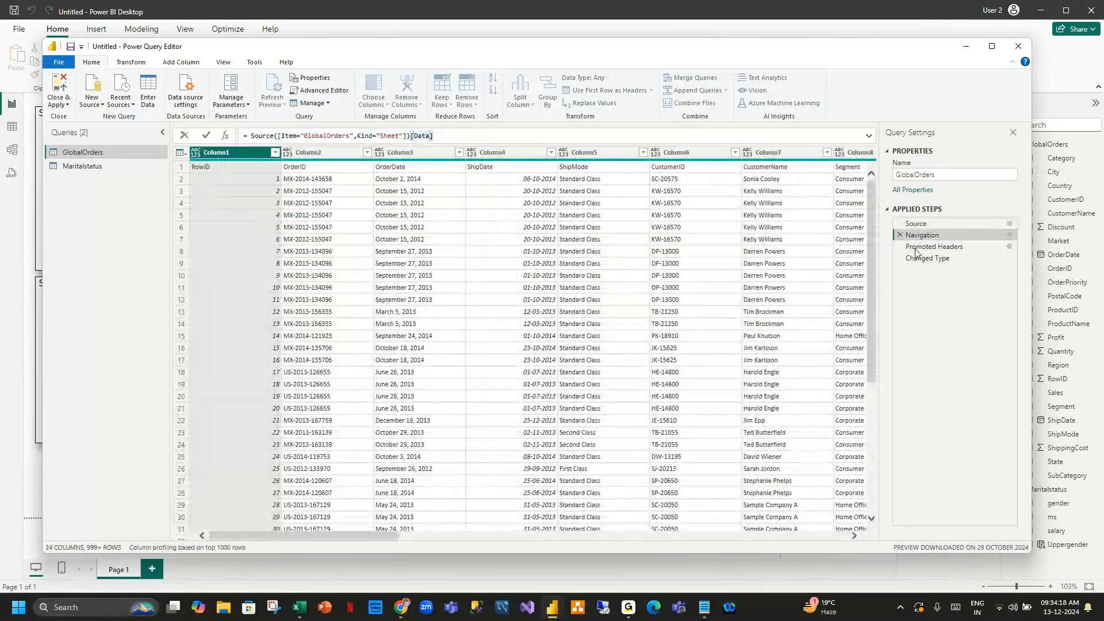
click(923, 249)
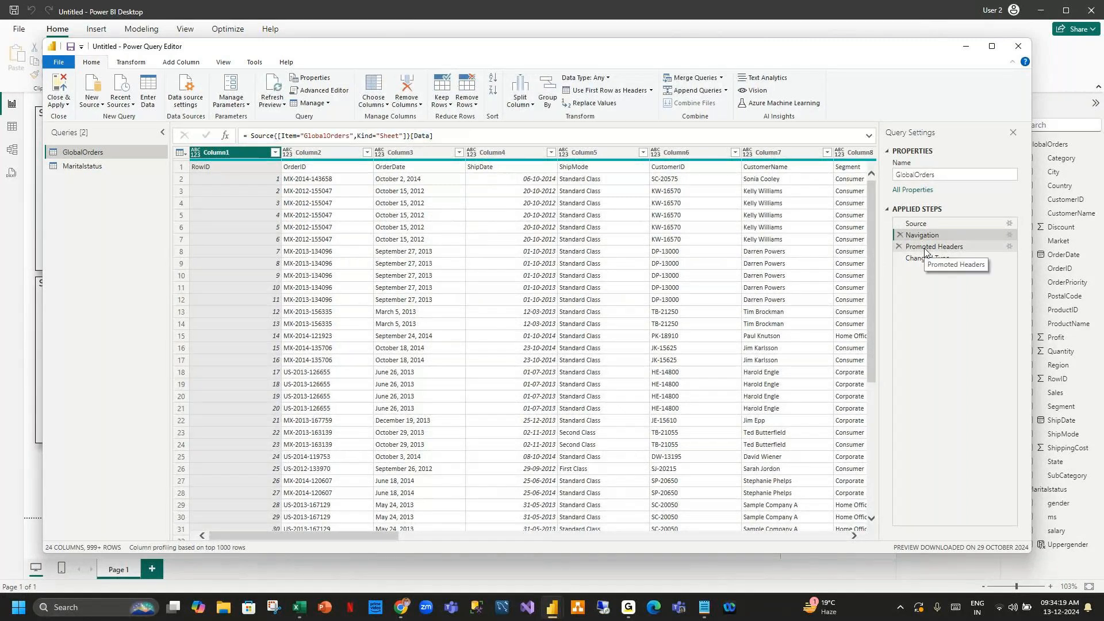
click(925, 248)
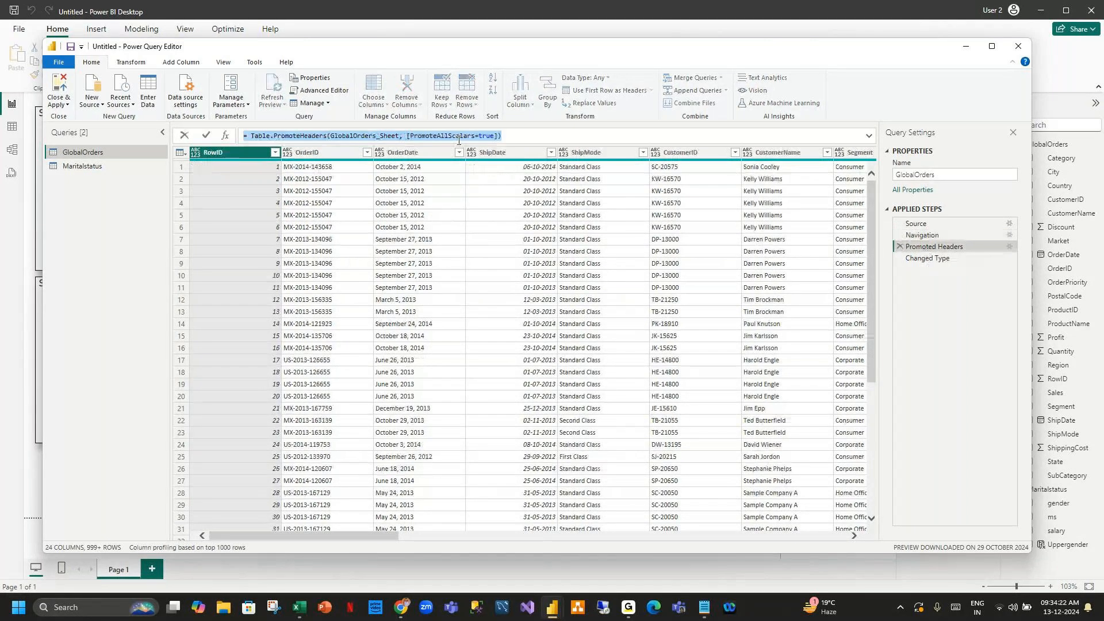
click(554, 132)
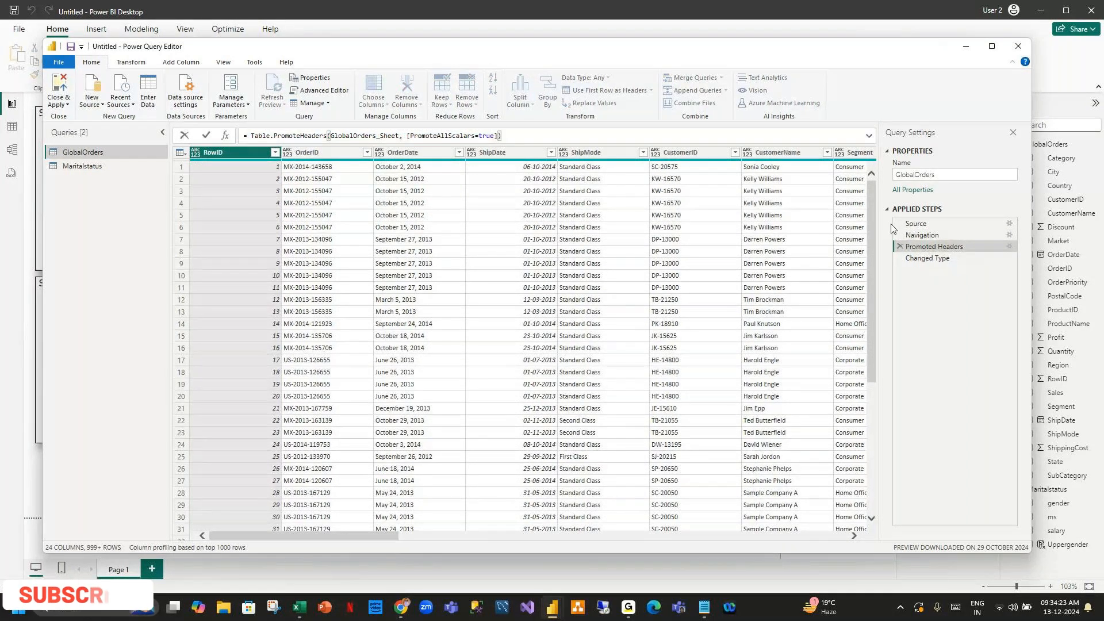
click(927, 258)
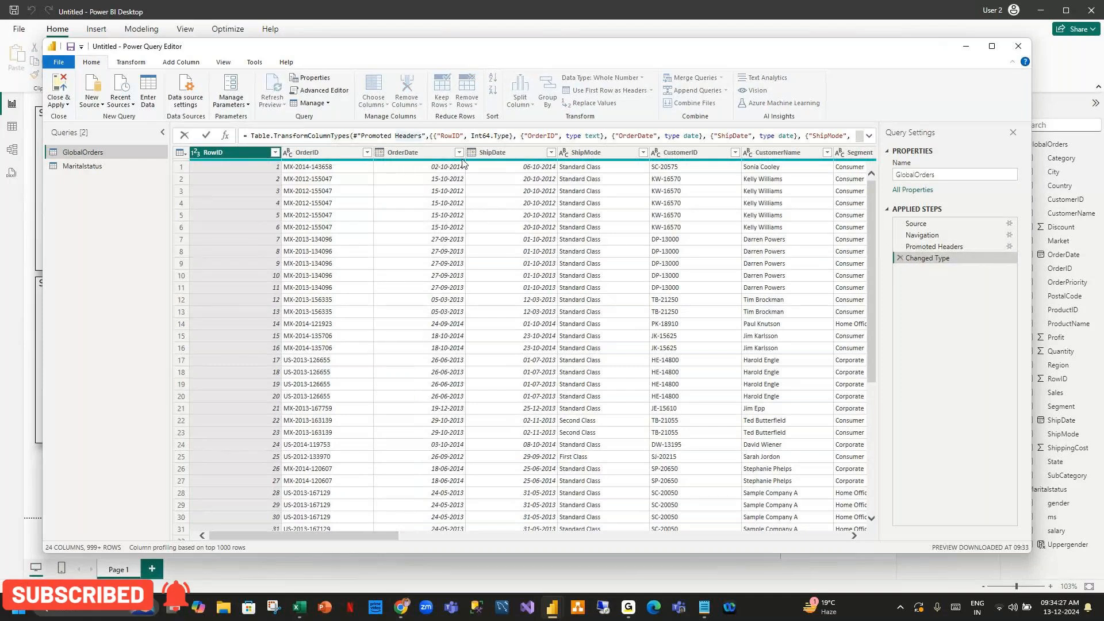
Open the Advanced Editor to view the GlobalOrders M code, then close it.
click(320, 91)
drag(482, 110, 375, 73)
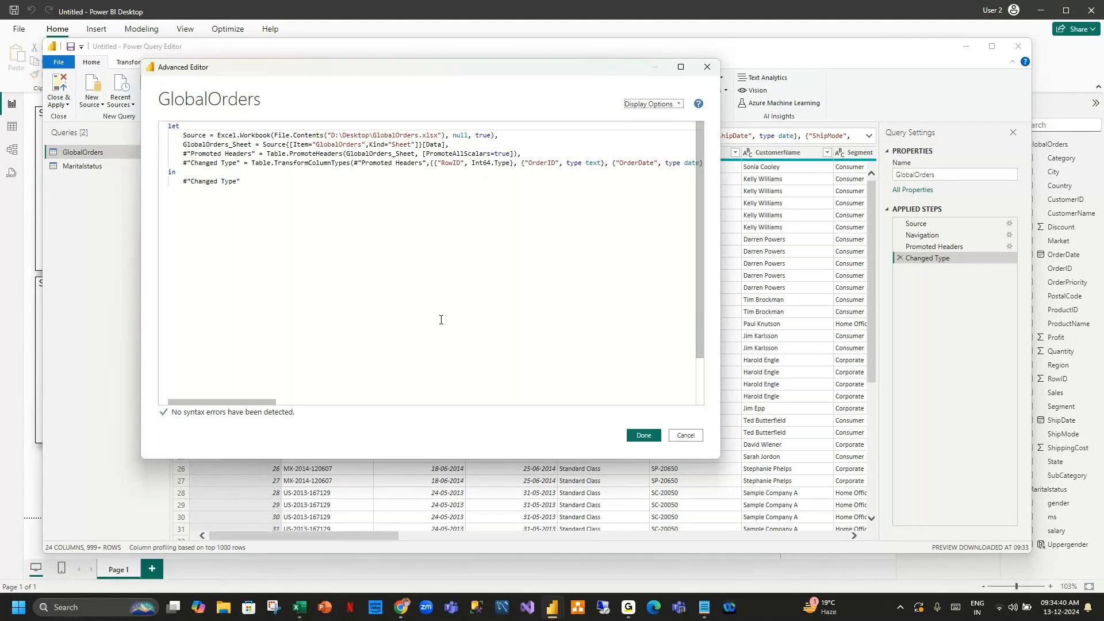
click(645, 441)
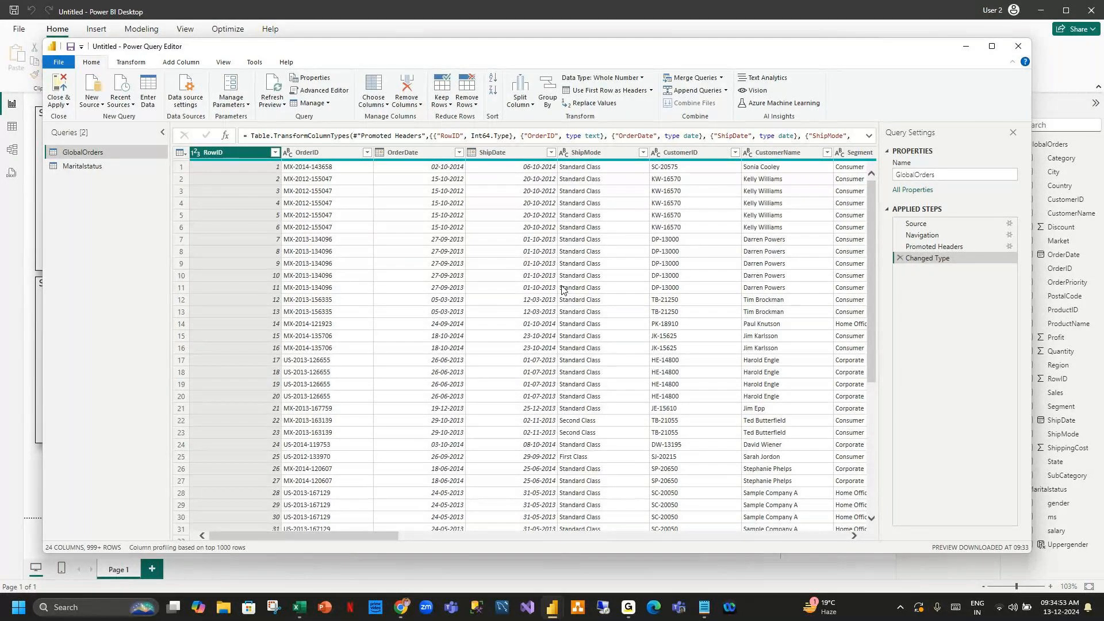
Minimize the Power Query Editor and Power BI, and review the PBI Service line in the Notepad notes.
click(965, 50)
click(1035, 8)
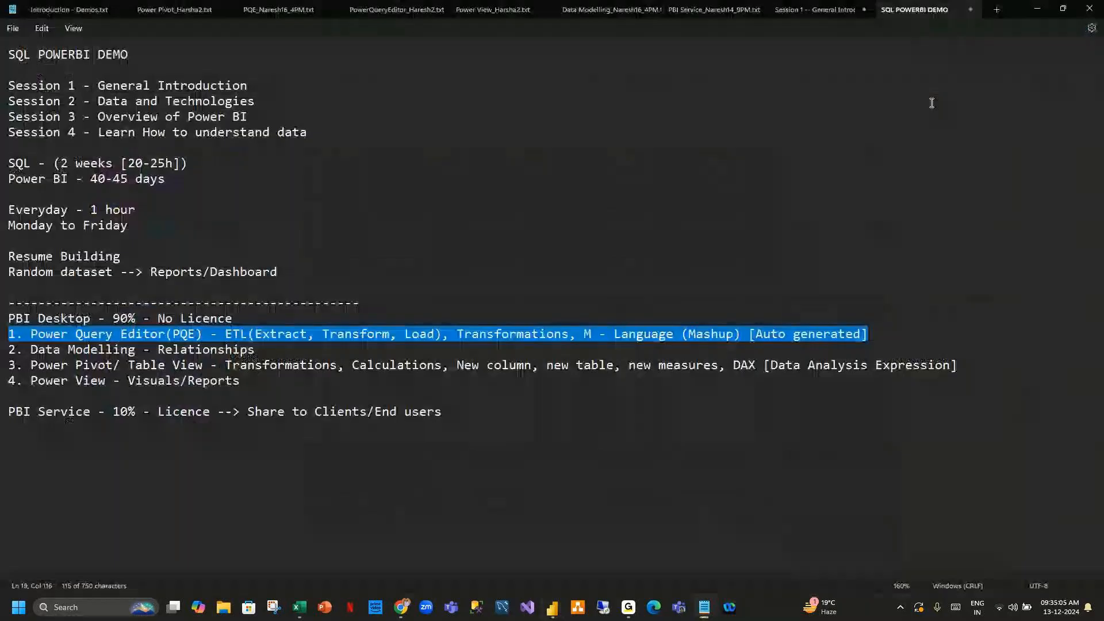
key(Up)
drag(444, 414, 2, 402)
click(592, 432)
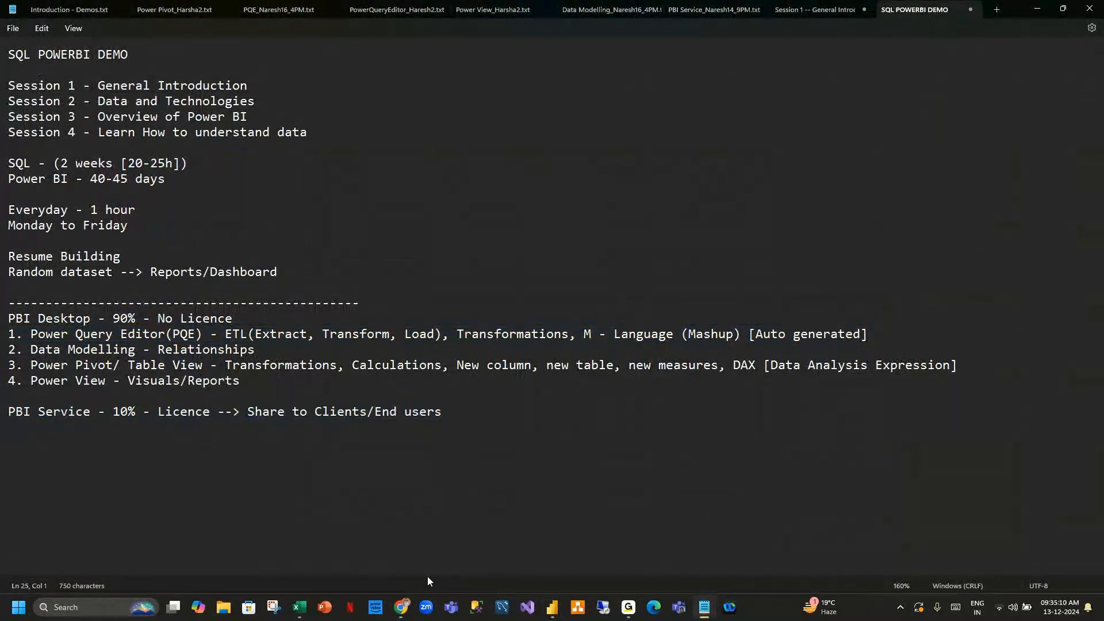
click(401, 606)
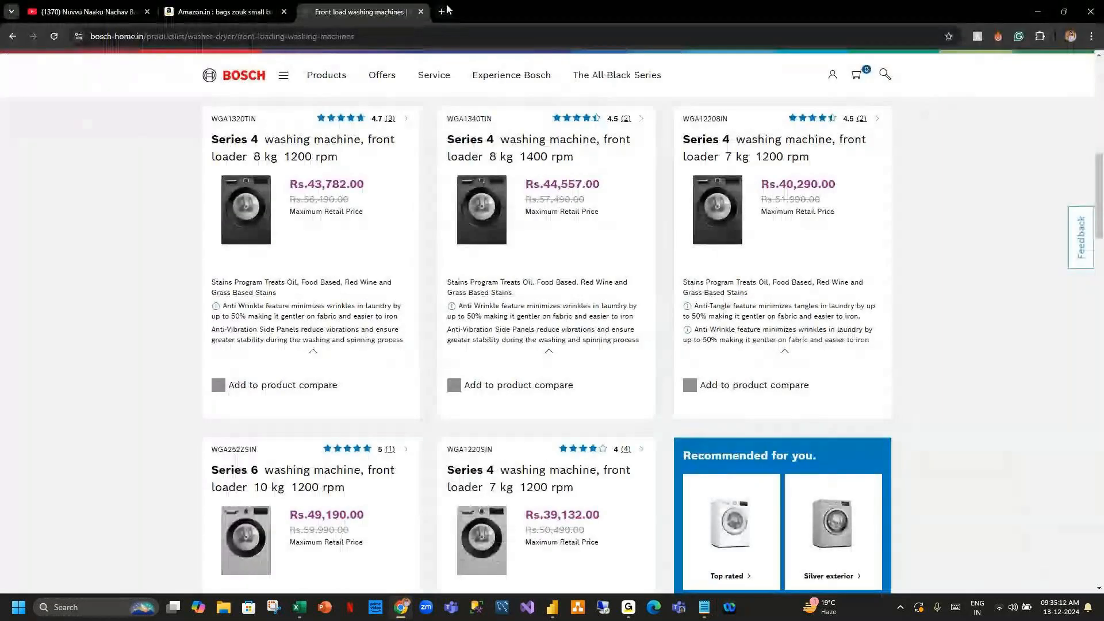
Open a new browser tab and go to app.powerbi.com to reach the Power BI Service.
click(444, 11)
click(376, 36)
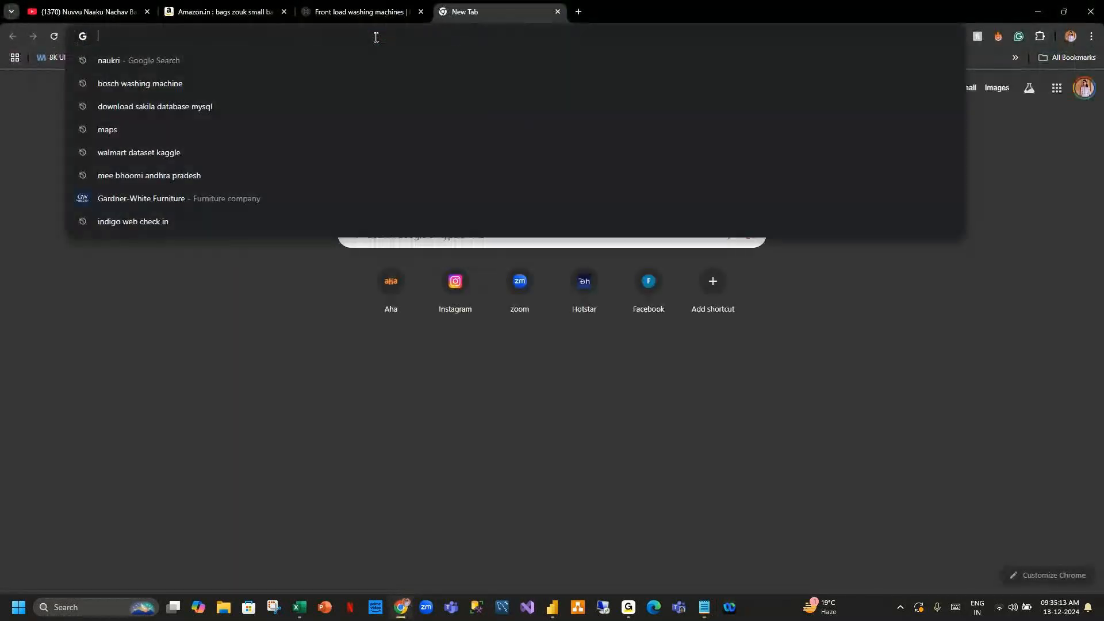
text(app)
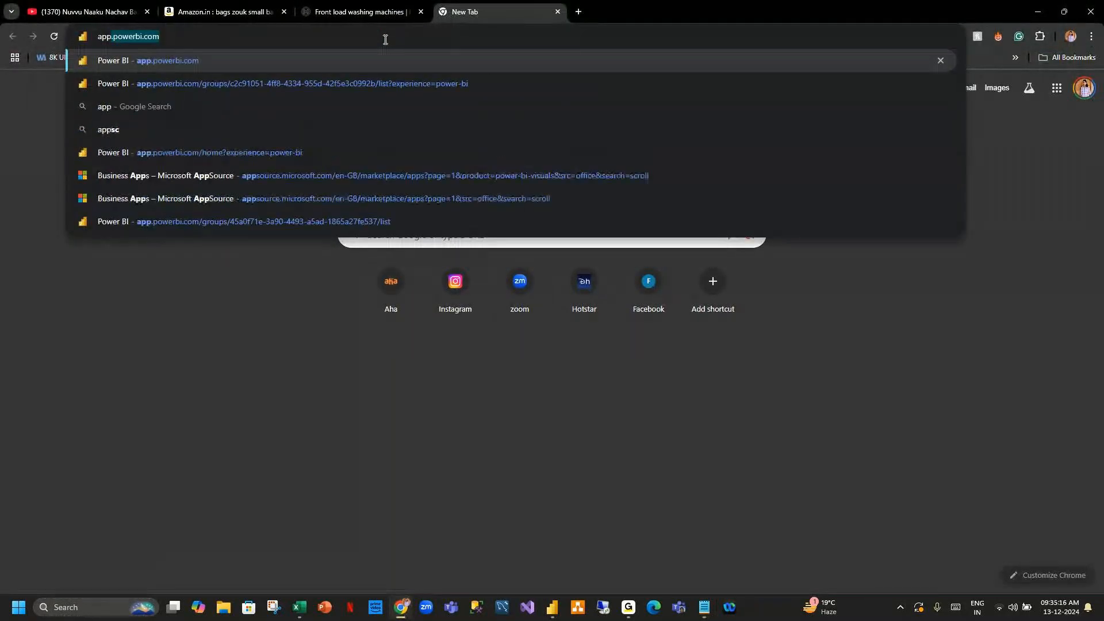
key(Return)
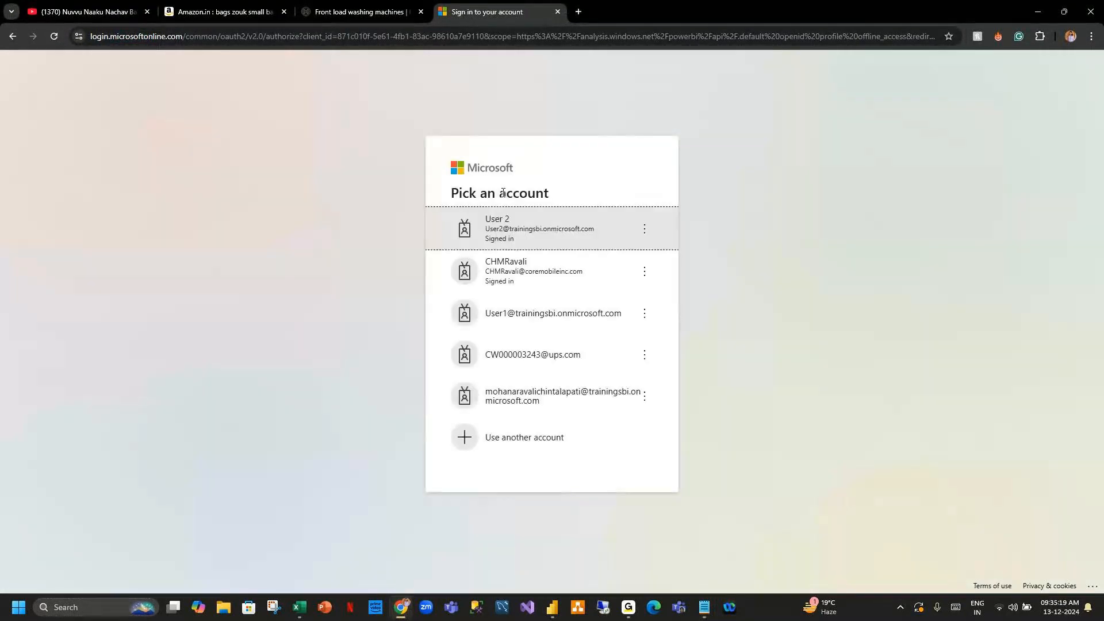
click(540, 235)
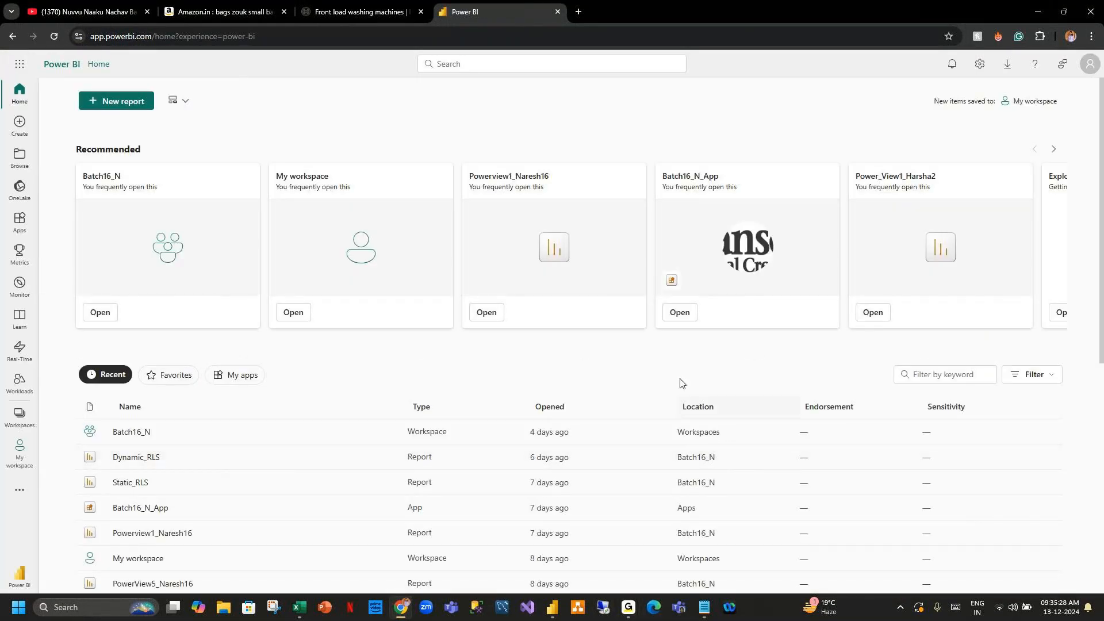
Open the Batch2_H workspace and its Power_View1_Harsha2 report, switching between Page 2 and Page 1.
click(19, 416)
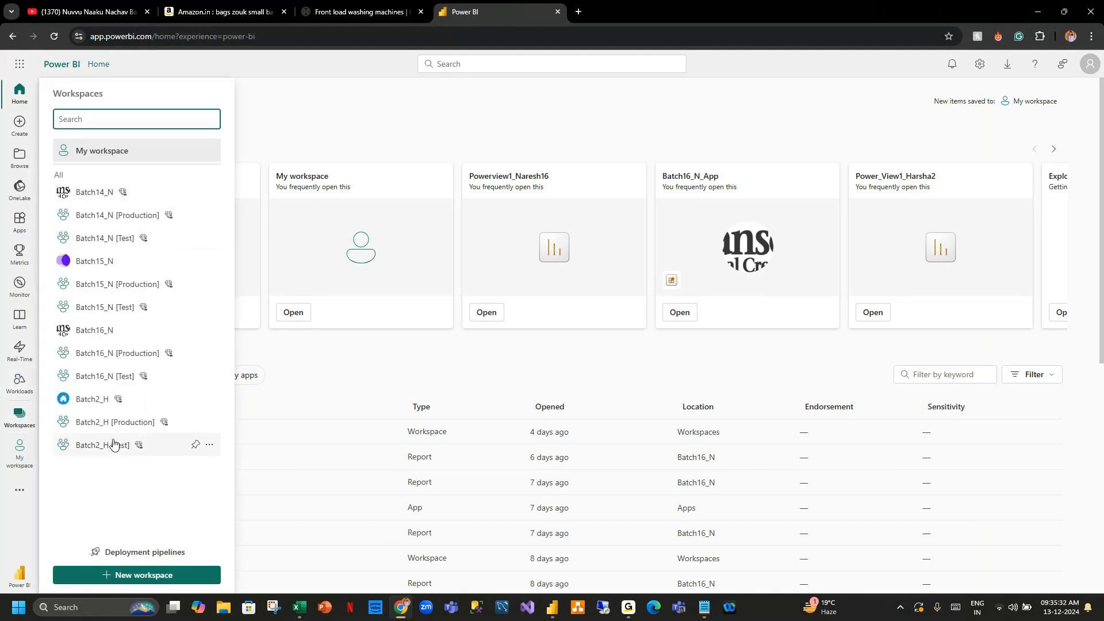
click(111, 406)
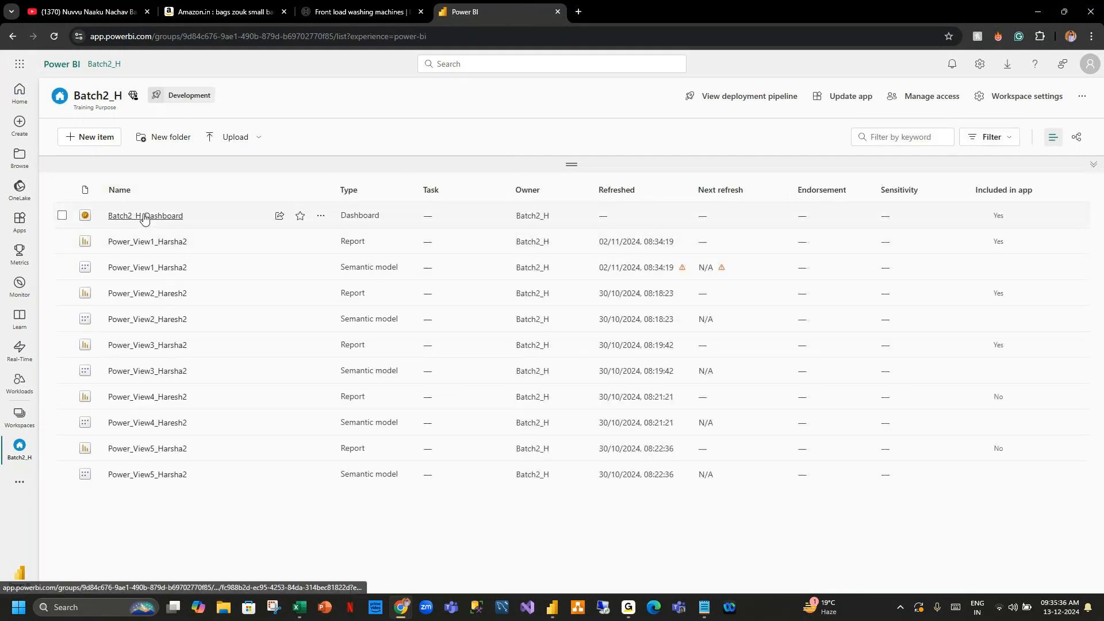
click(147, 242)
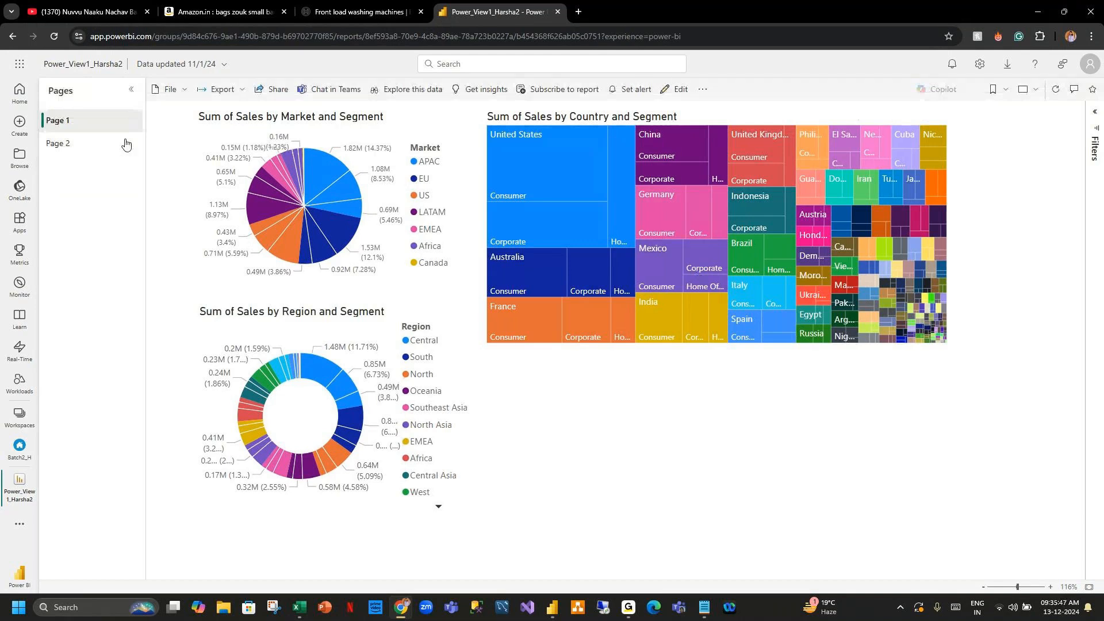
click(88, 145)
click(57, 120)
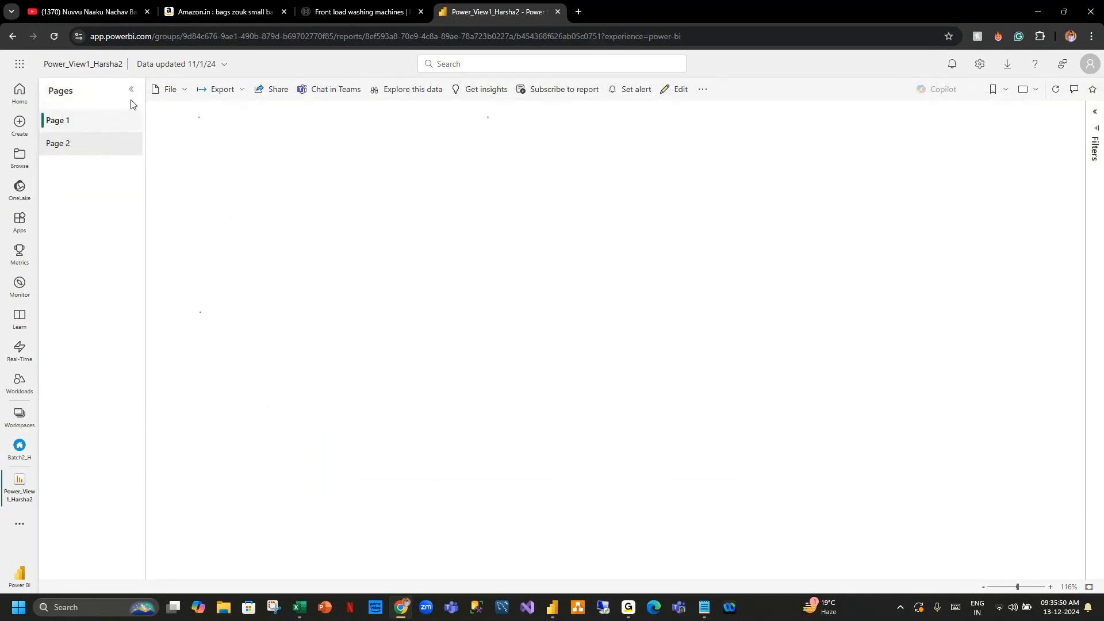
Go back to the Batch2_H workspace, open Batch2_H_Dashboard and scroll through its tiles.
click(202, 64)
click(81, 124)
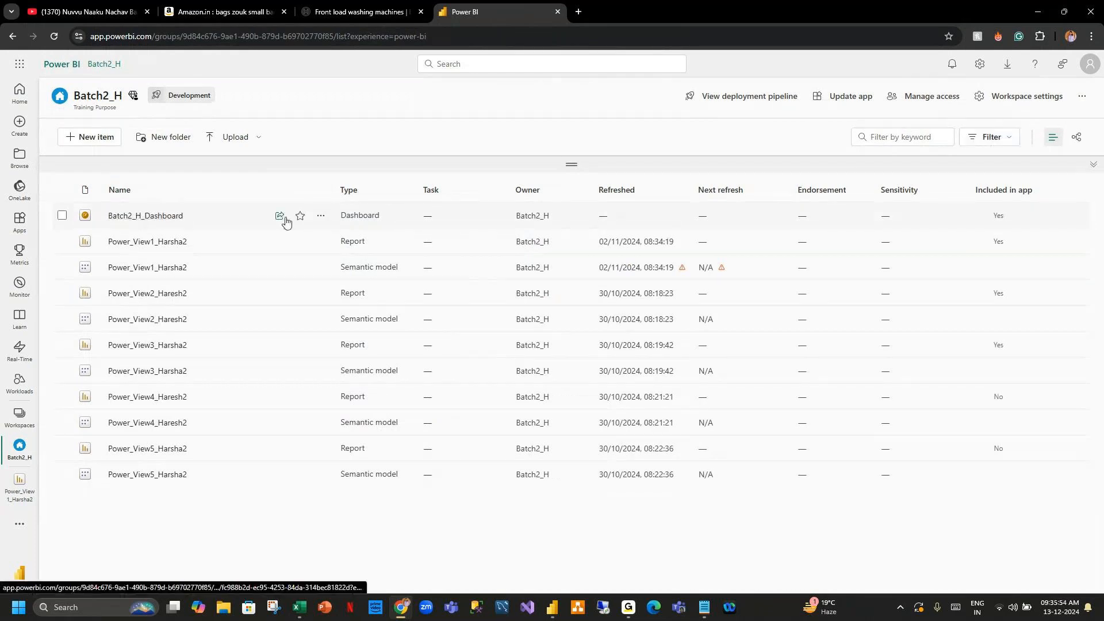
drag(342, 215, 381, 217)
click(390, 219)
click(168, 216)
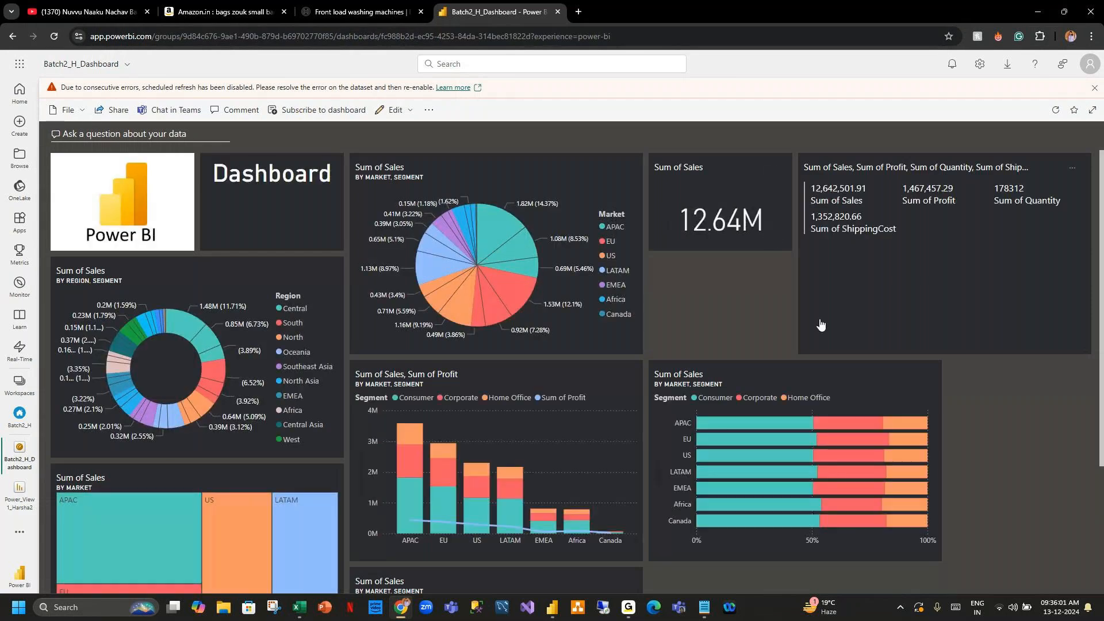
scroll(713, 302, down, 3)
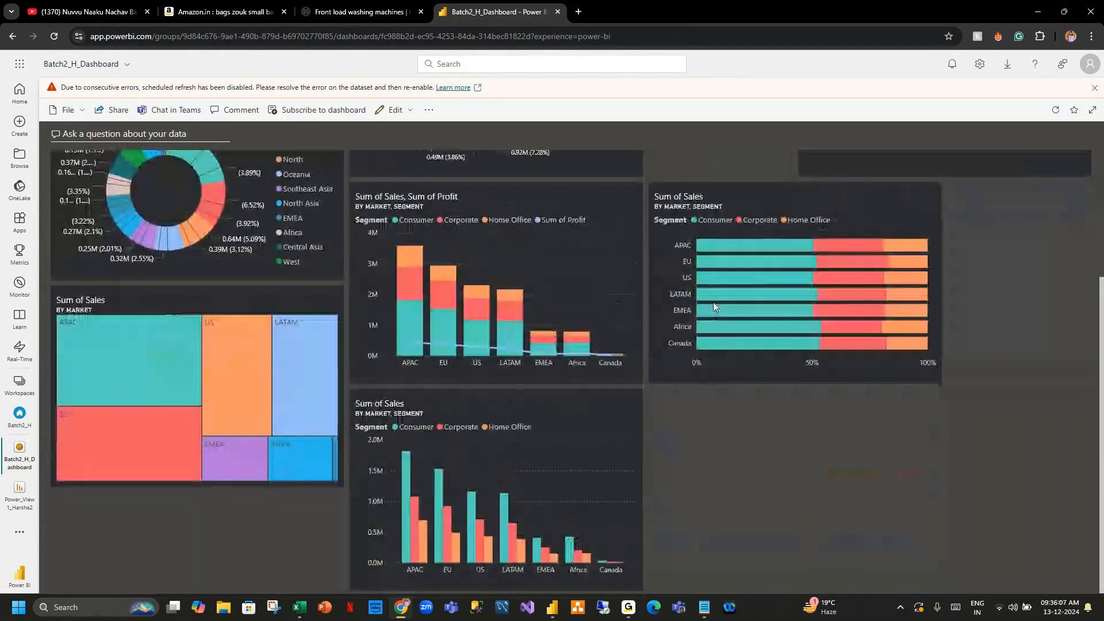
scroll(714, 308, up, 3)
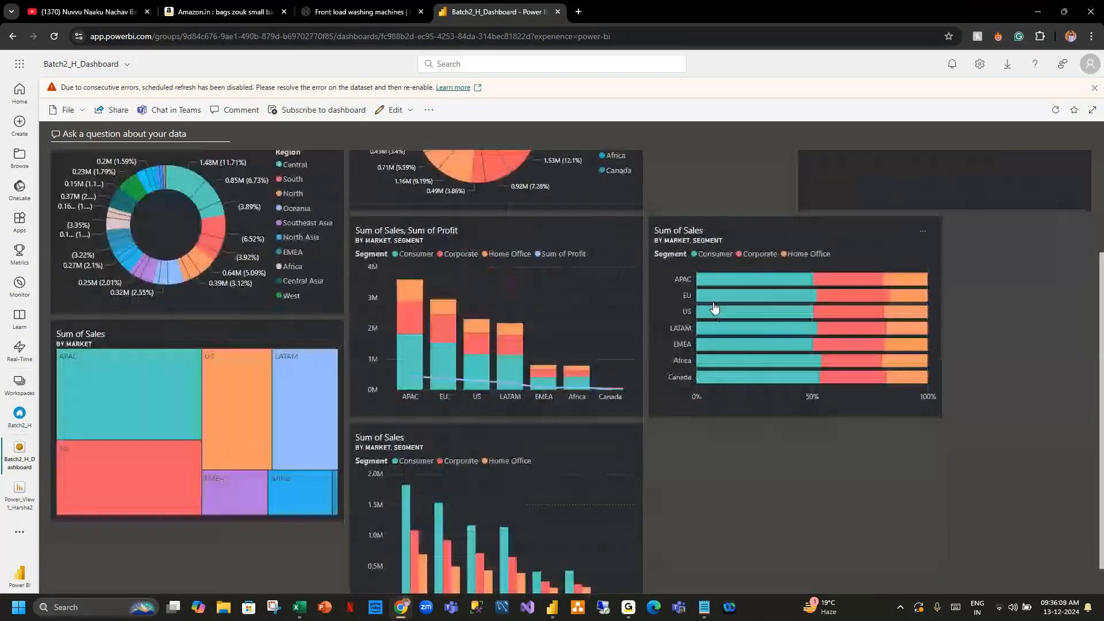
scroll(714, 304, down, 3)
scroll(714, 307, up, 3)
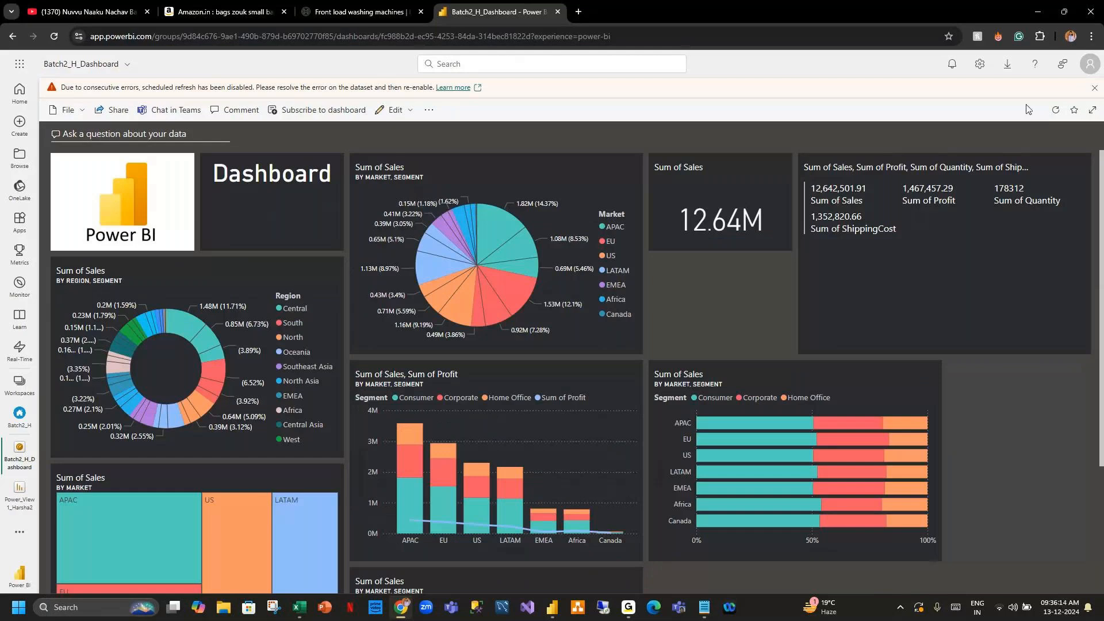
click(1094, 90)
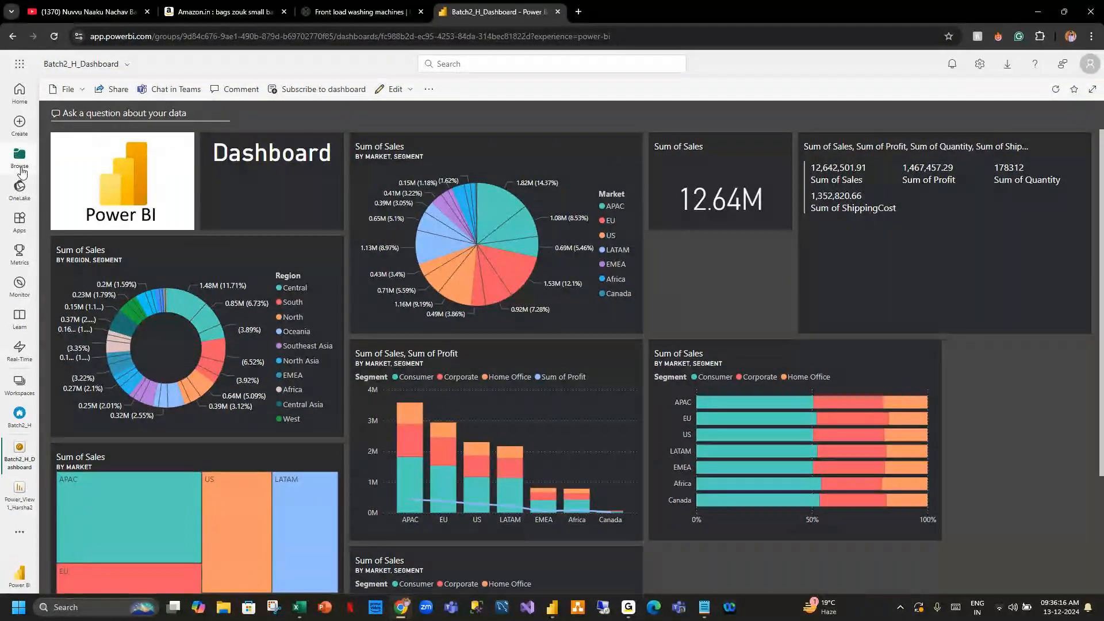
Return to the Power BI home page, switch to Notepad and highlight the PBI Desktop and PBI Service notes.
click(20, 93)
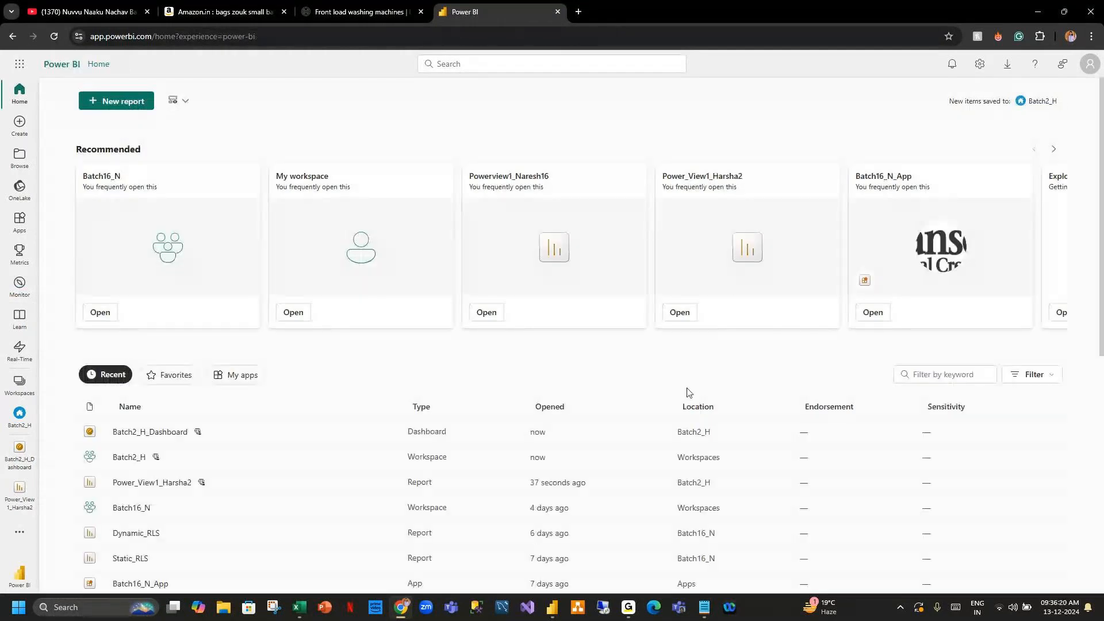
click(1044, 14)
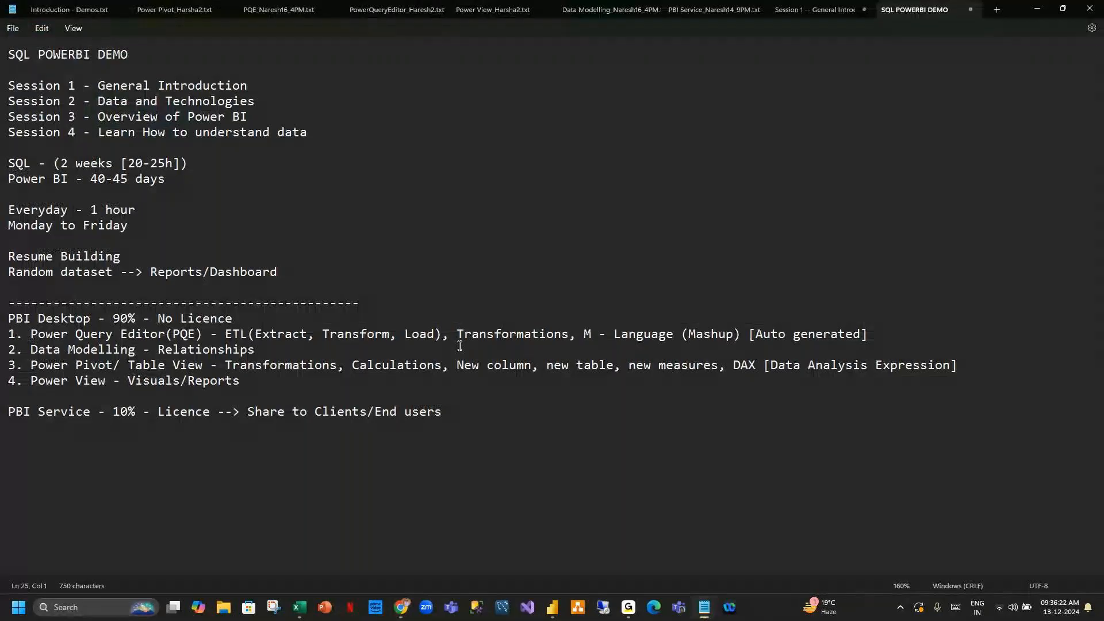
click(14, 320)
drag(14, 320, 443, 413)
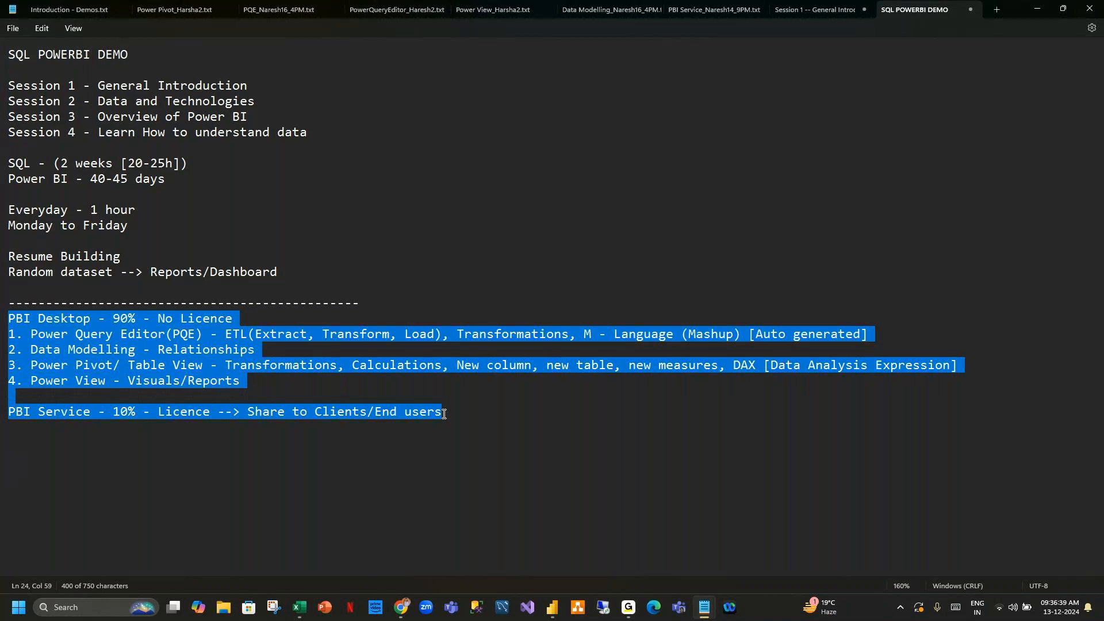
click(628, 608)
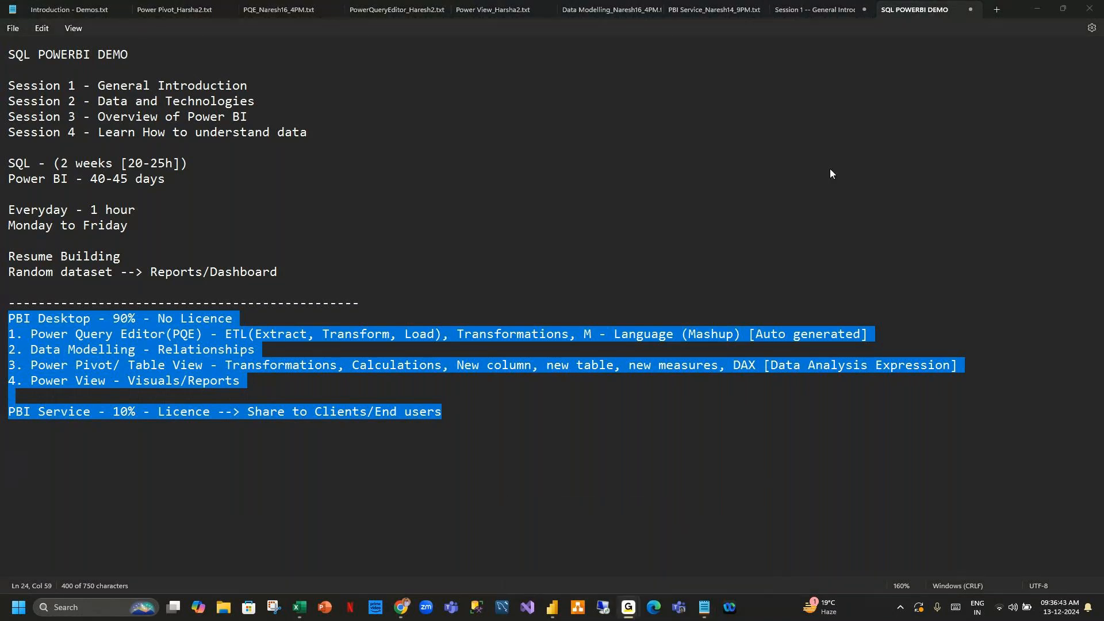
click(1031, 11)
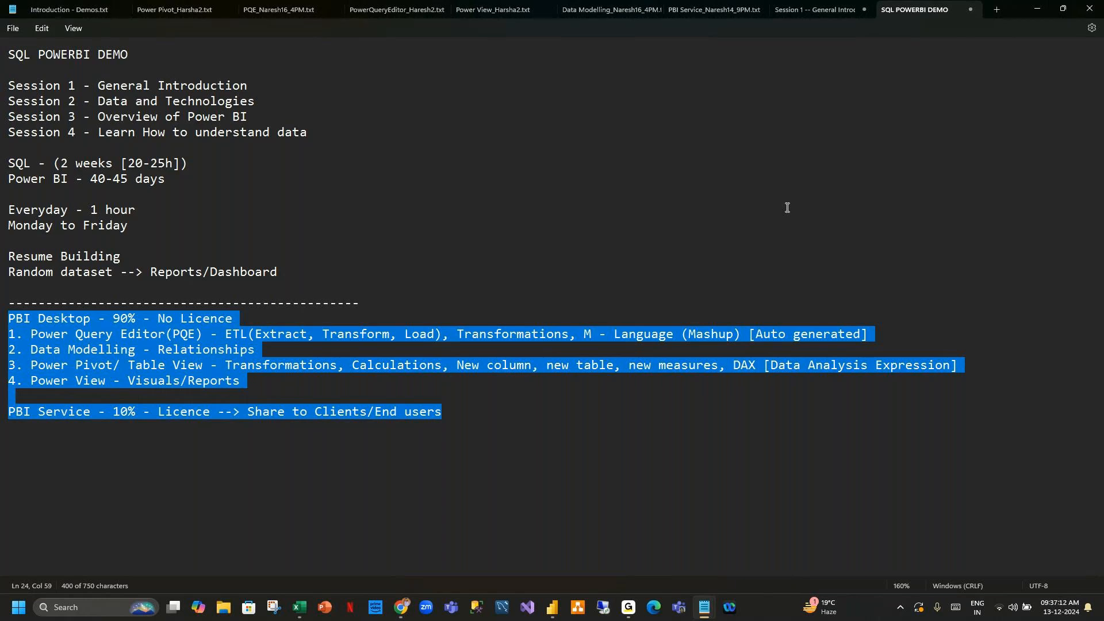
Highlight the PBI notes again, then the 'Session 3 - Overview of Power BI' line in Notepad.
click(280, 179)
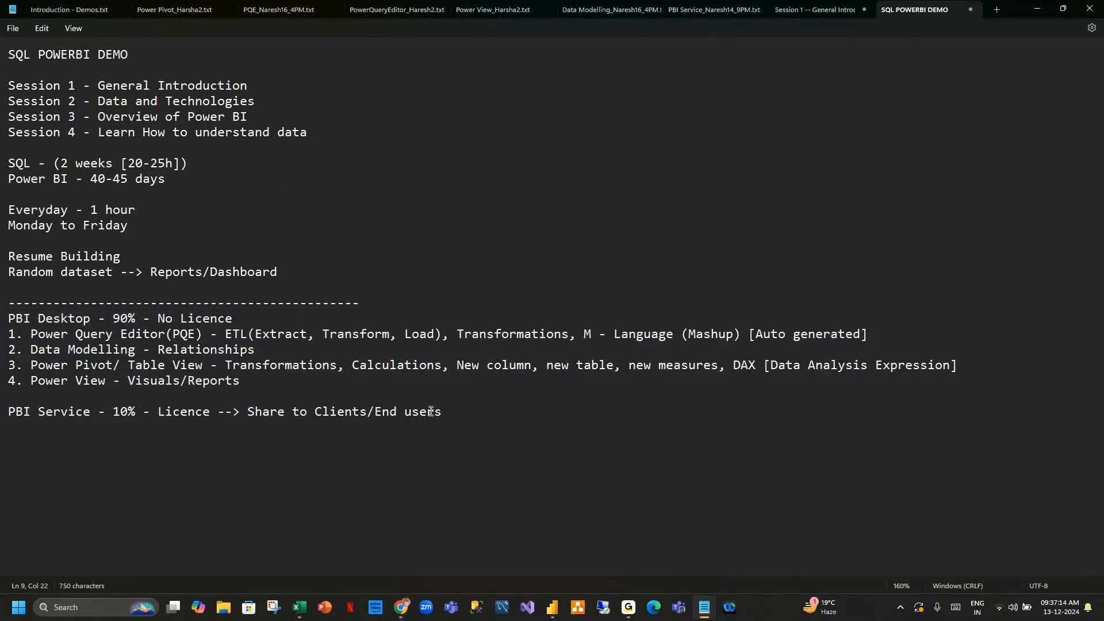
drag(445, 416, 7, 318)
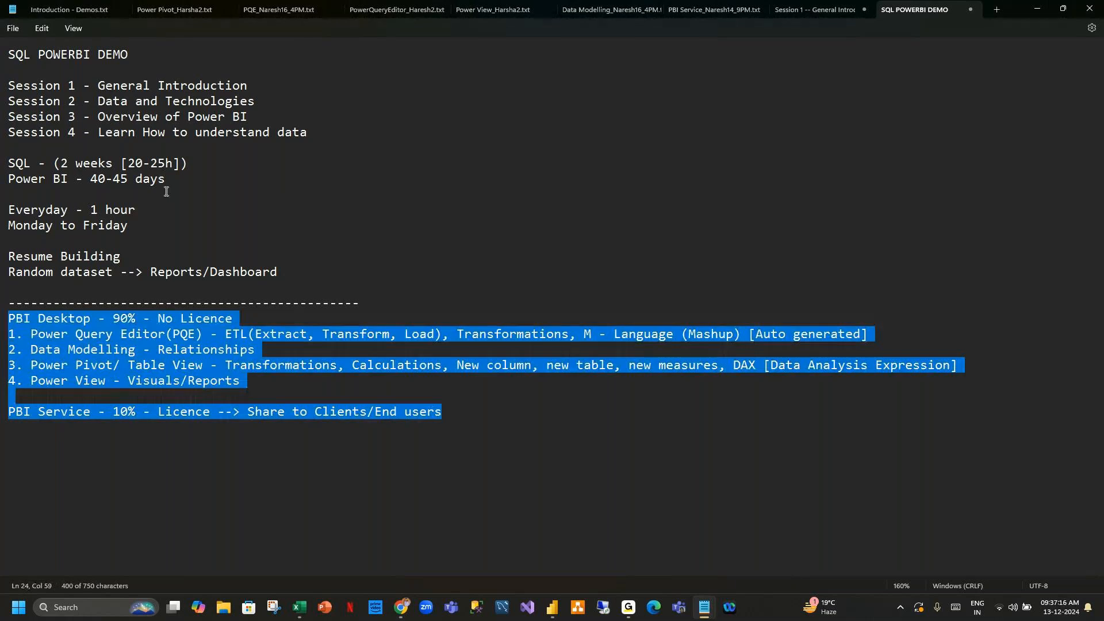
drag(248, 117, 1, 117)
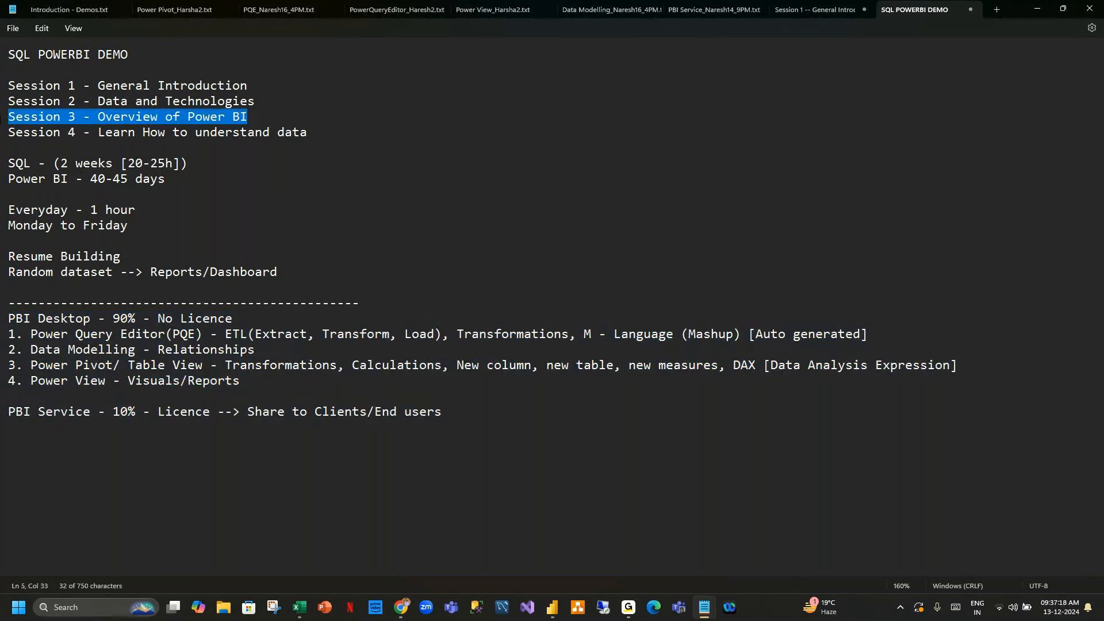
click(339, 131)
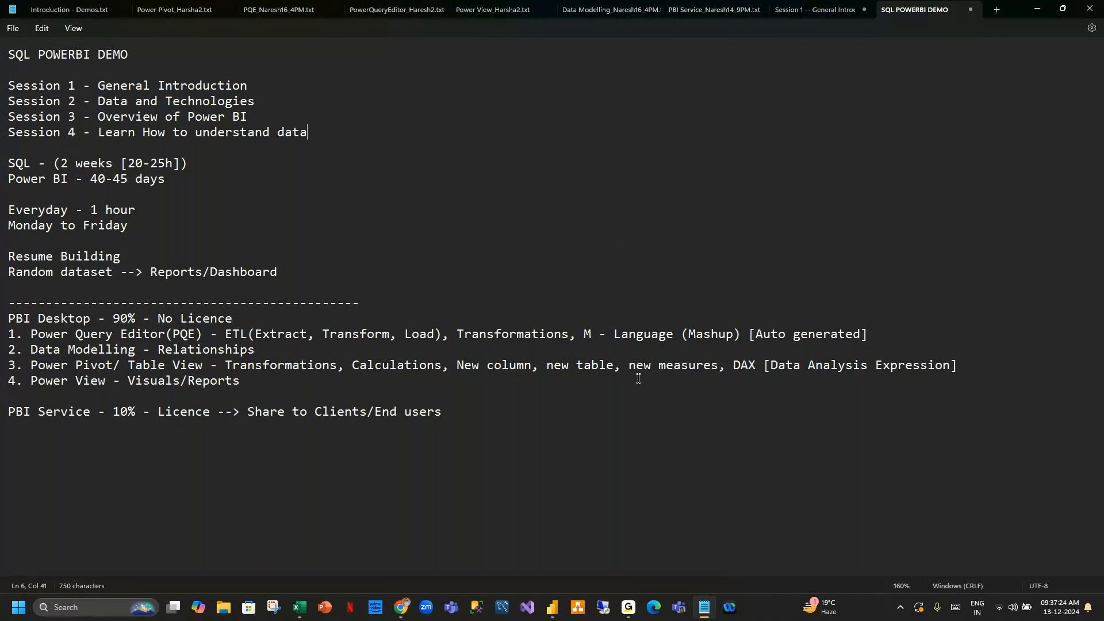
click(629, 608)
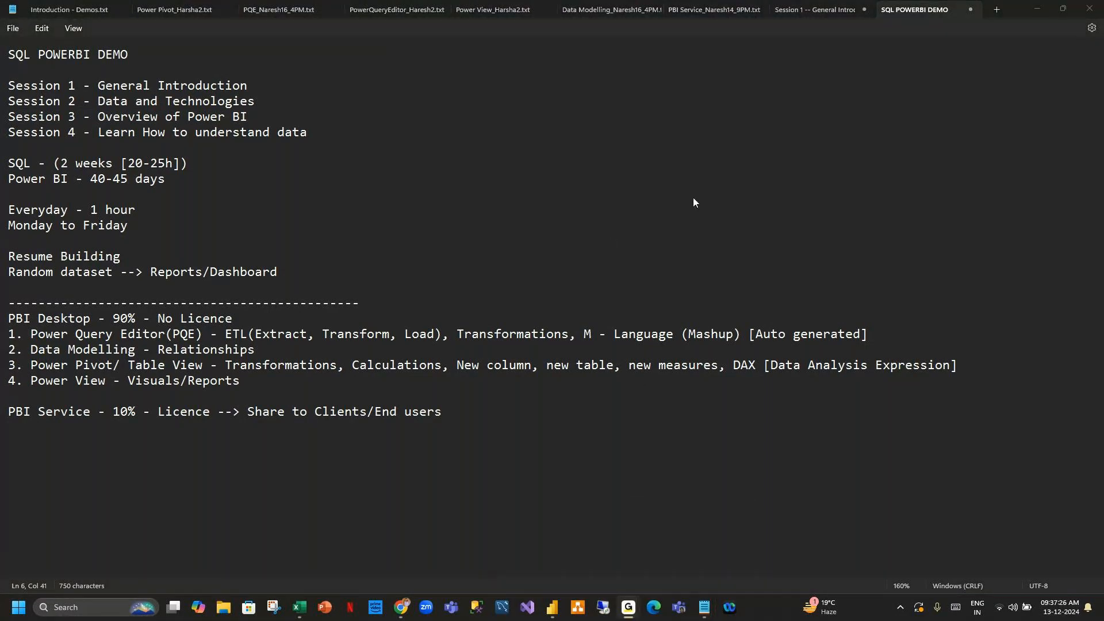